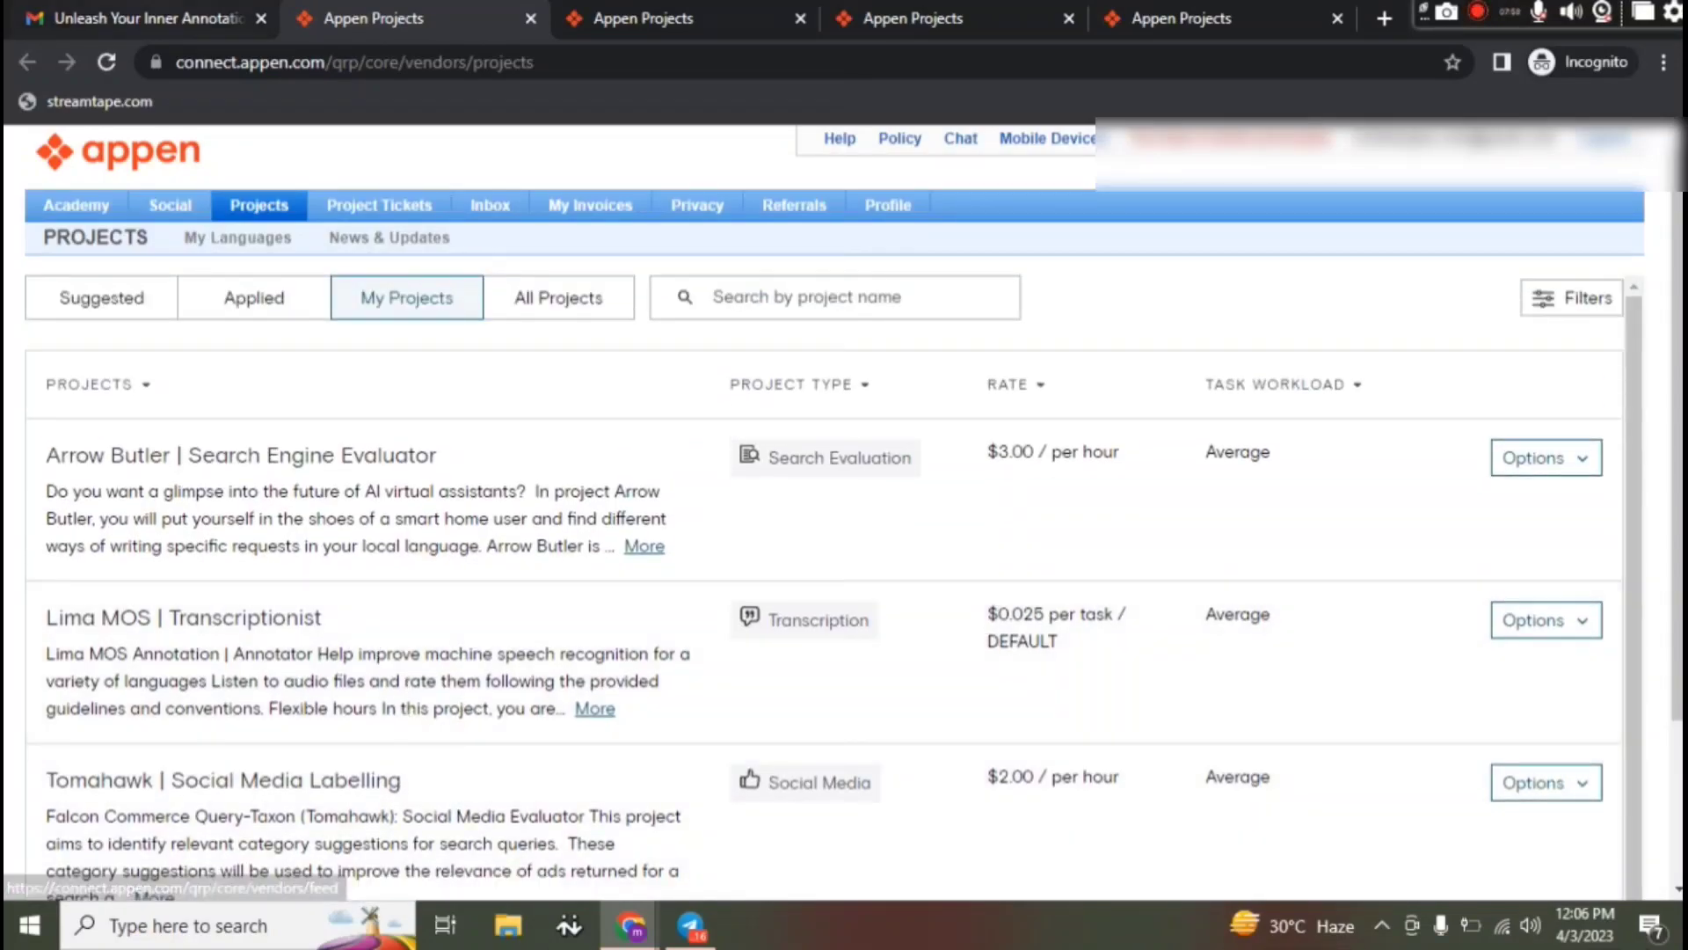
Step: Open the contact support link at the end of the Project Crescent invitation email in Gmail
{"action": "left_click", "coordinate": [145, 18]}
{"action": "scroll", "coordinate": [853, 765], "scroll_direction": "up", "scroll_amount": 10}
{"action": "scroll", "coordinate": [853, 760], "scroll_direction": "down", "scroll_amount": 5}
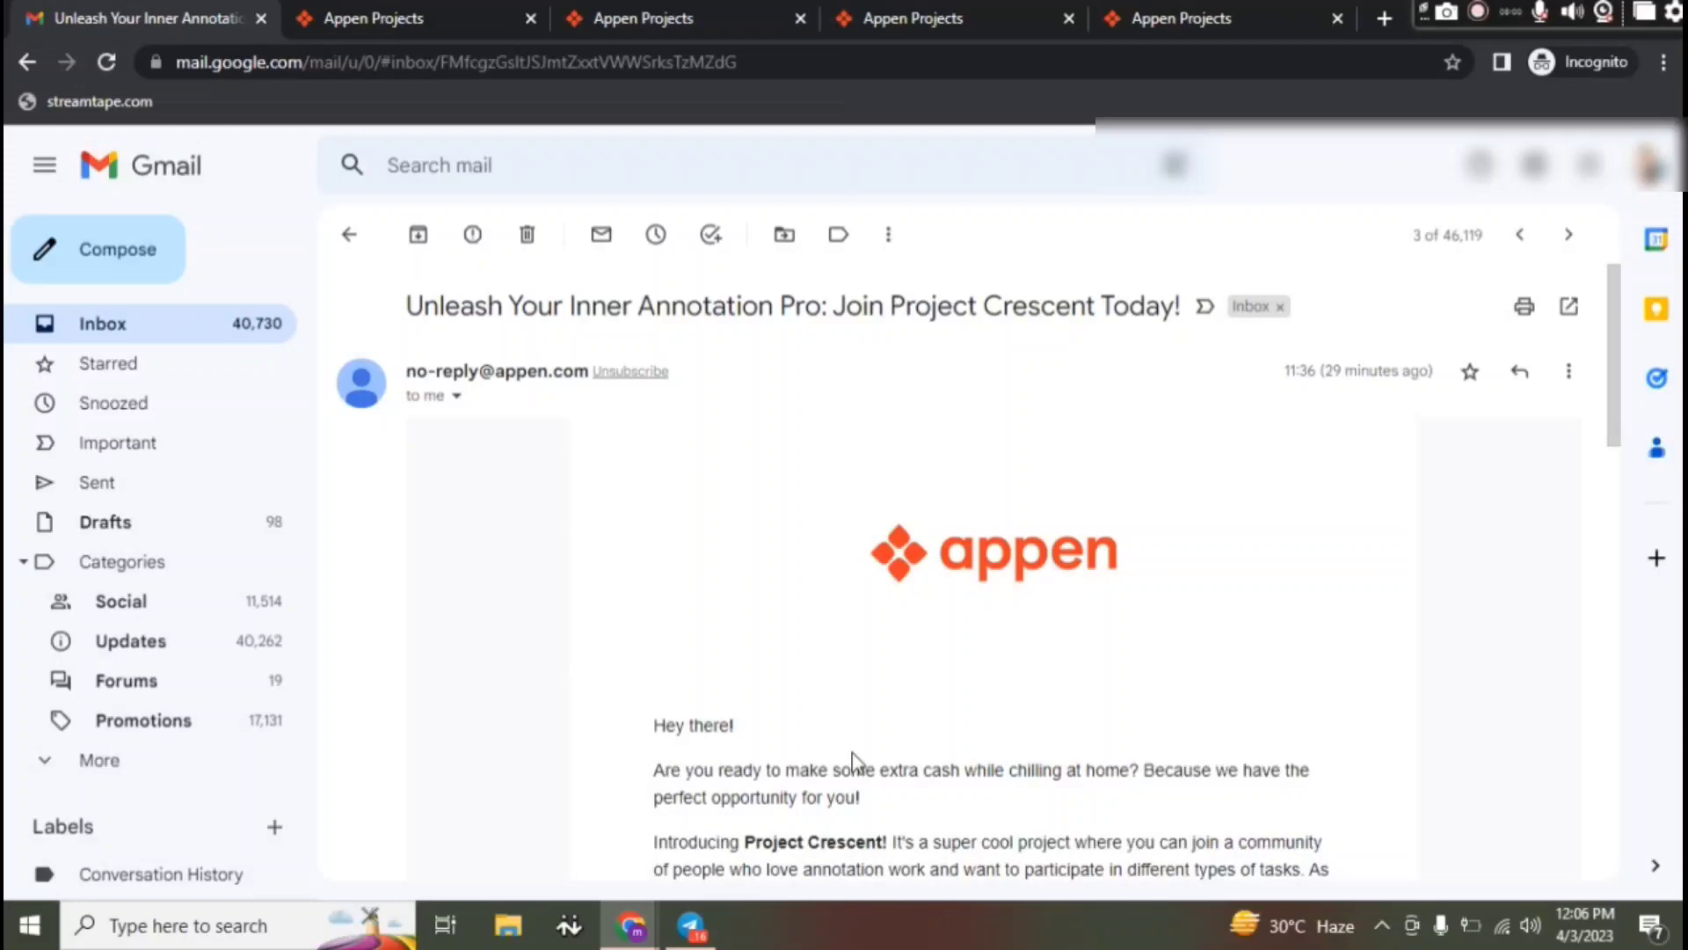
{"action": "scroll", "coordinate": [789, 618], "scroll_direction": "down", "scroll_amount": 5}
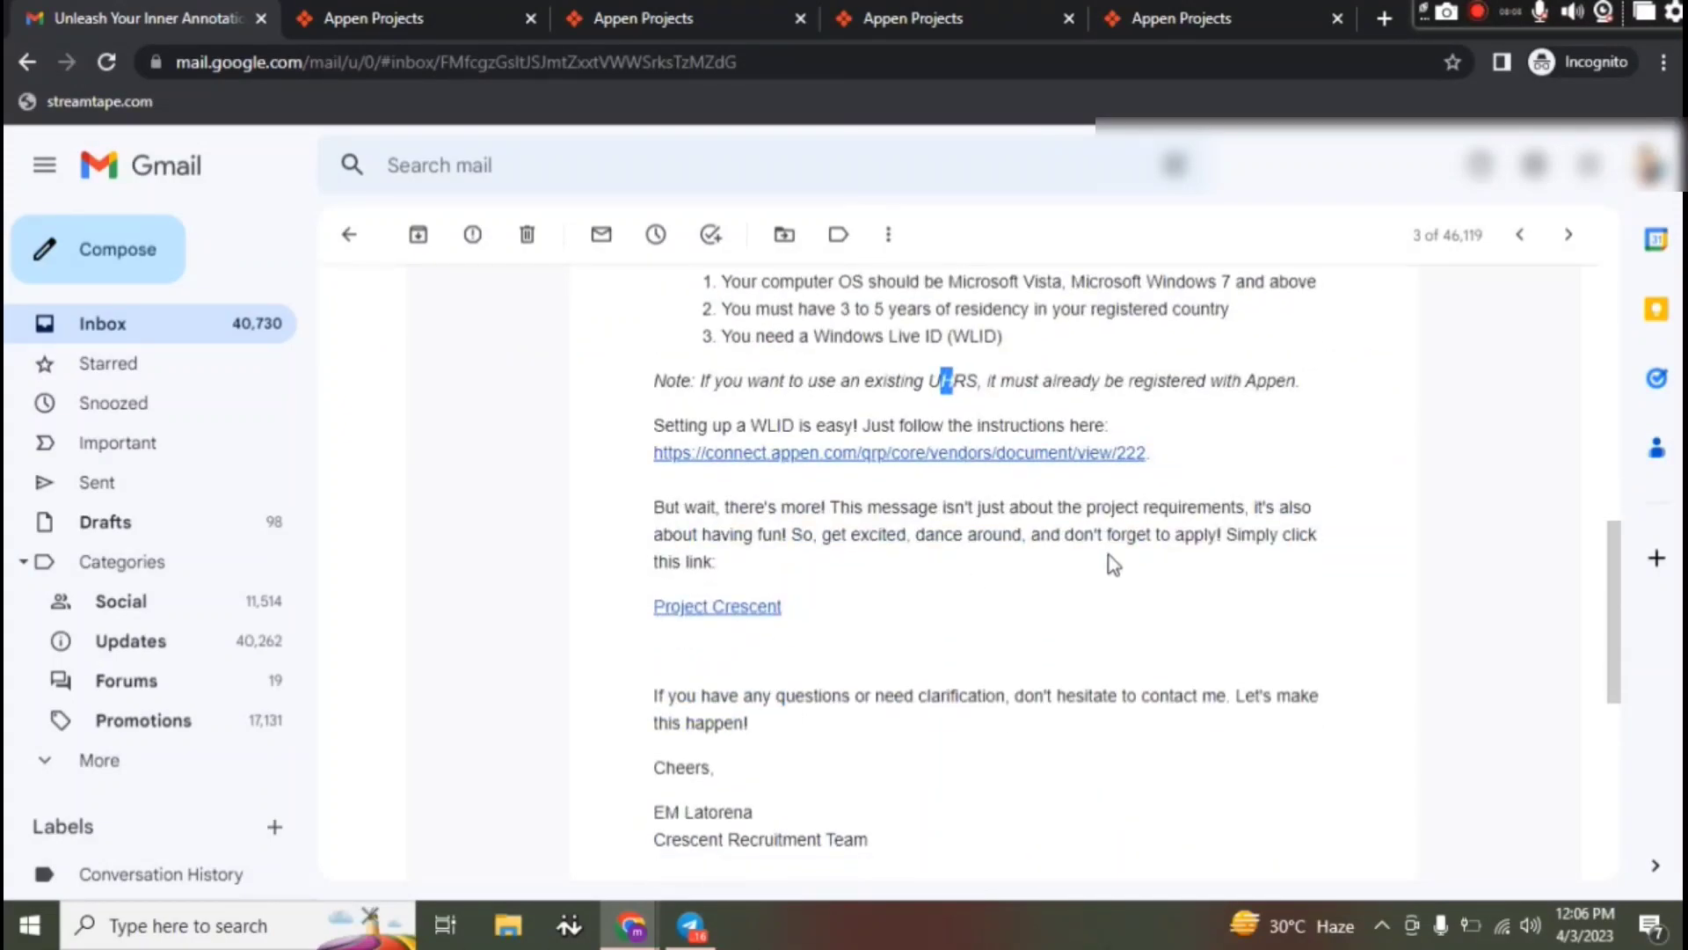
{"action": "scroll", "coordinate": [851, 721], "scroll_direction": "down", "scroll_amount": 2}
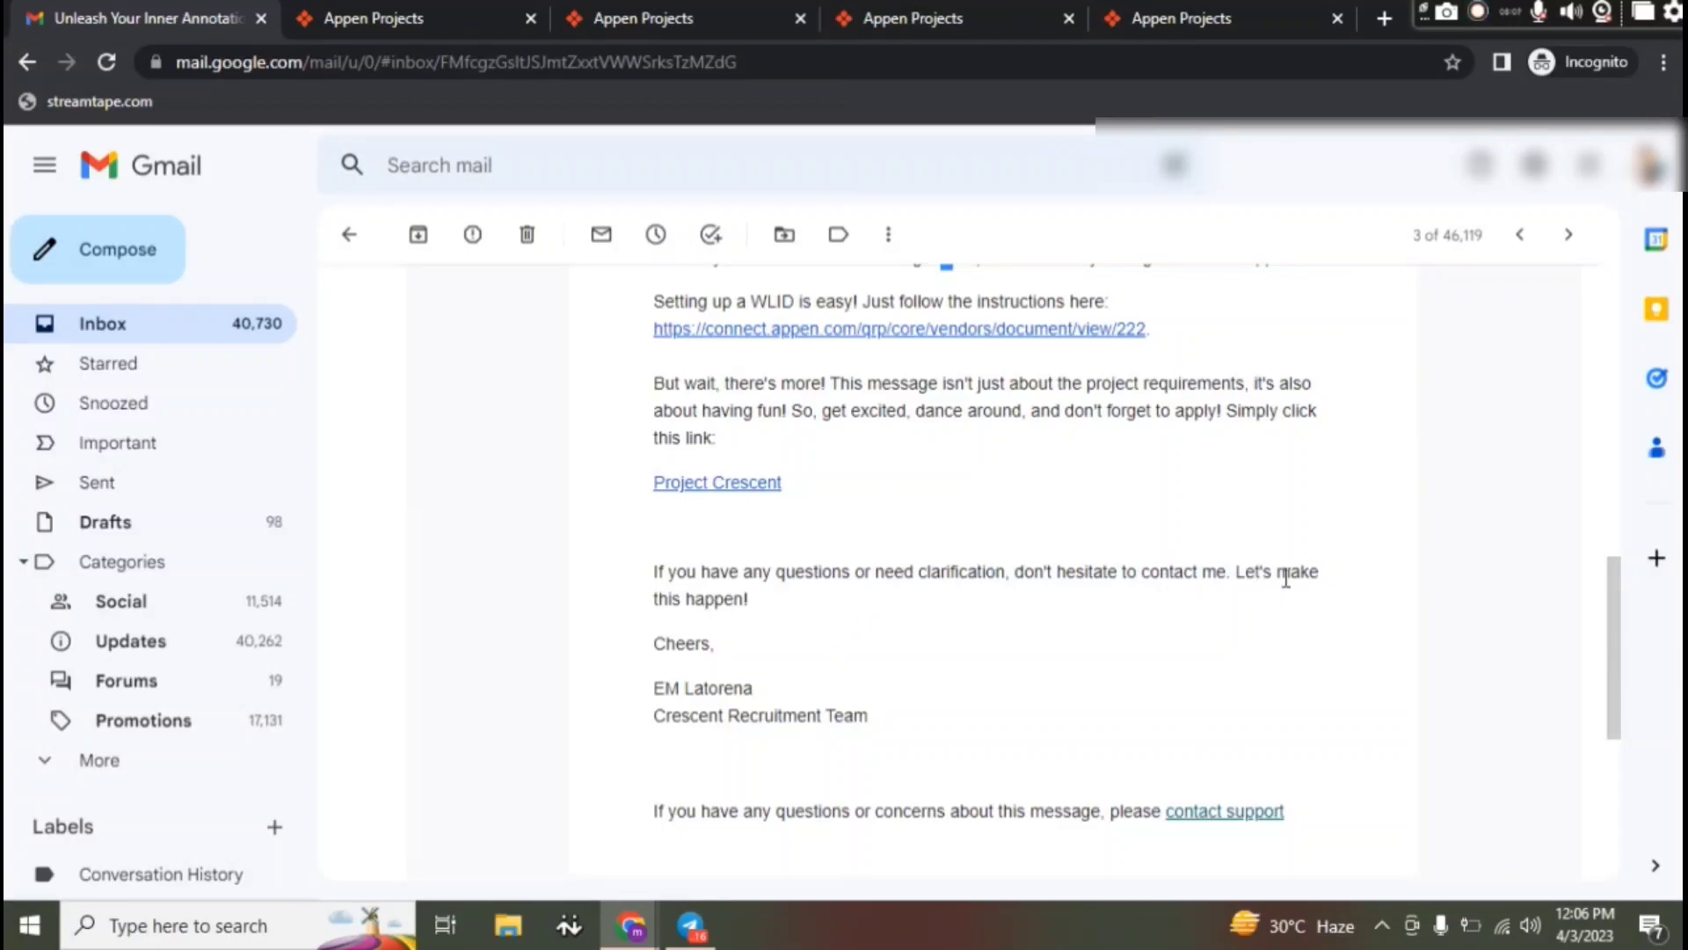
{"action": "scroll", "coordinate": [839, 676], "scroll_direction": "down", "scroll_amount": 3}
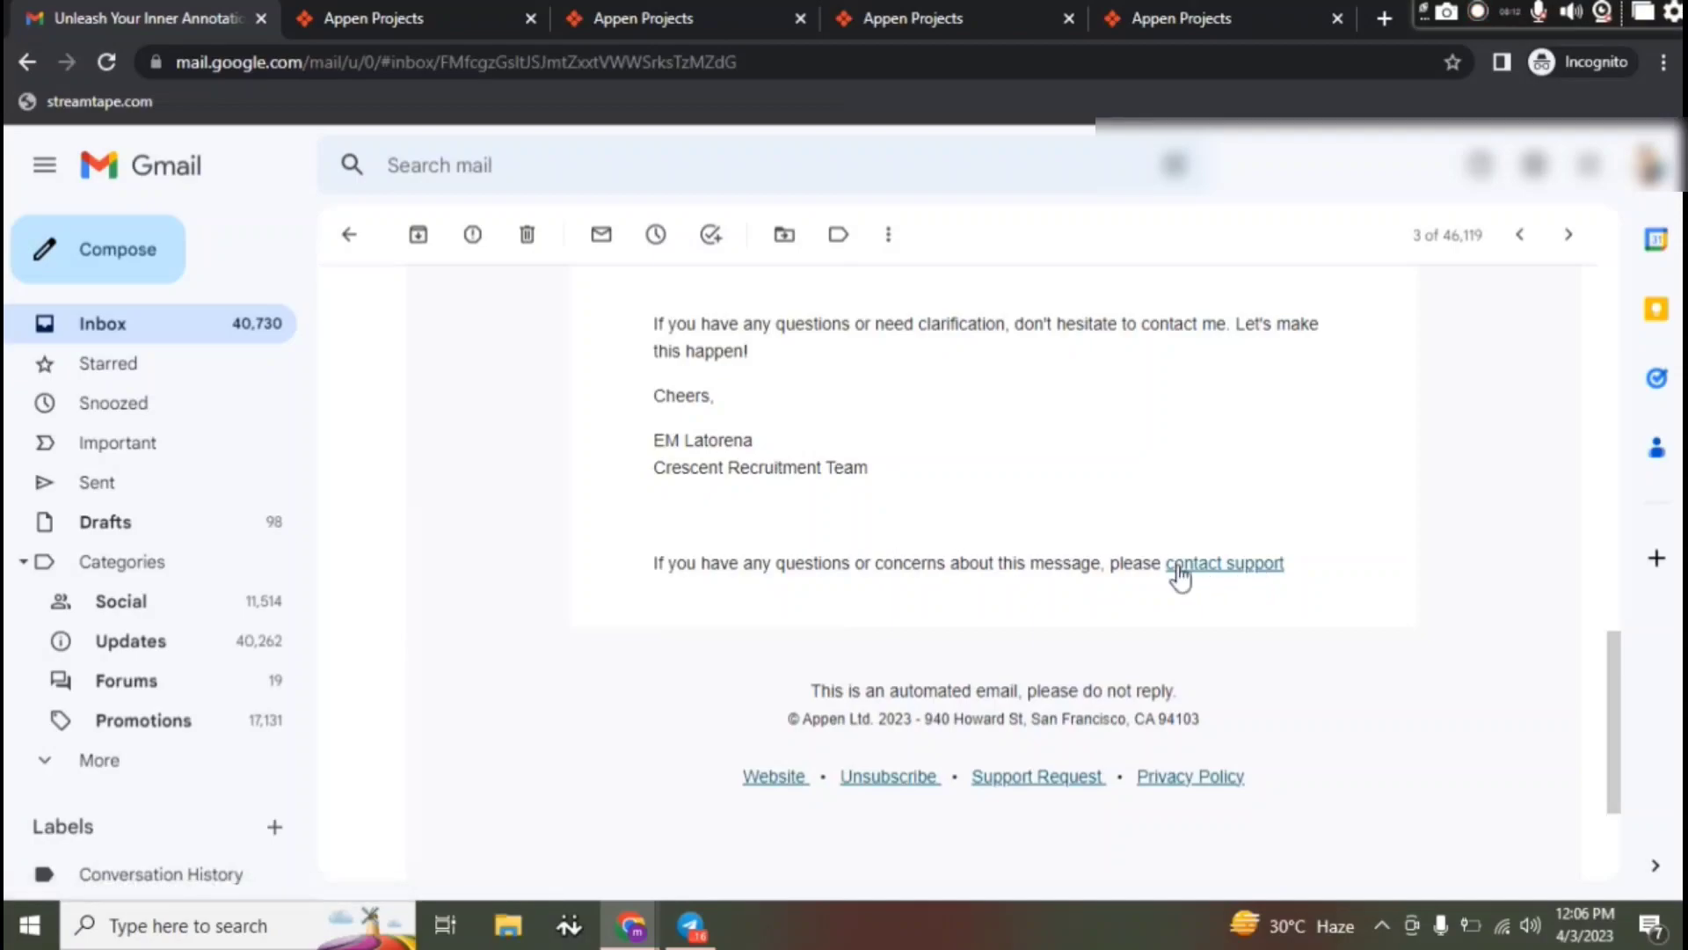
{"action": "left_click", "coordinate": [1212, 568]}
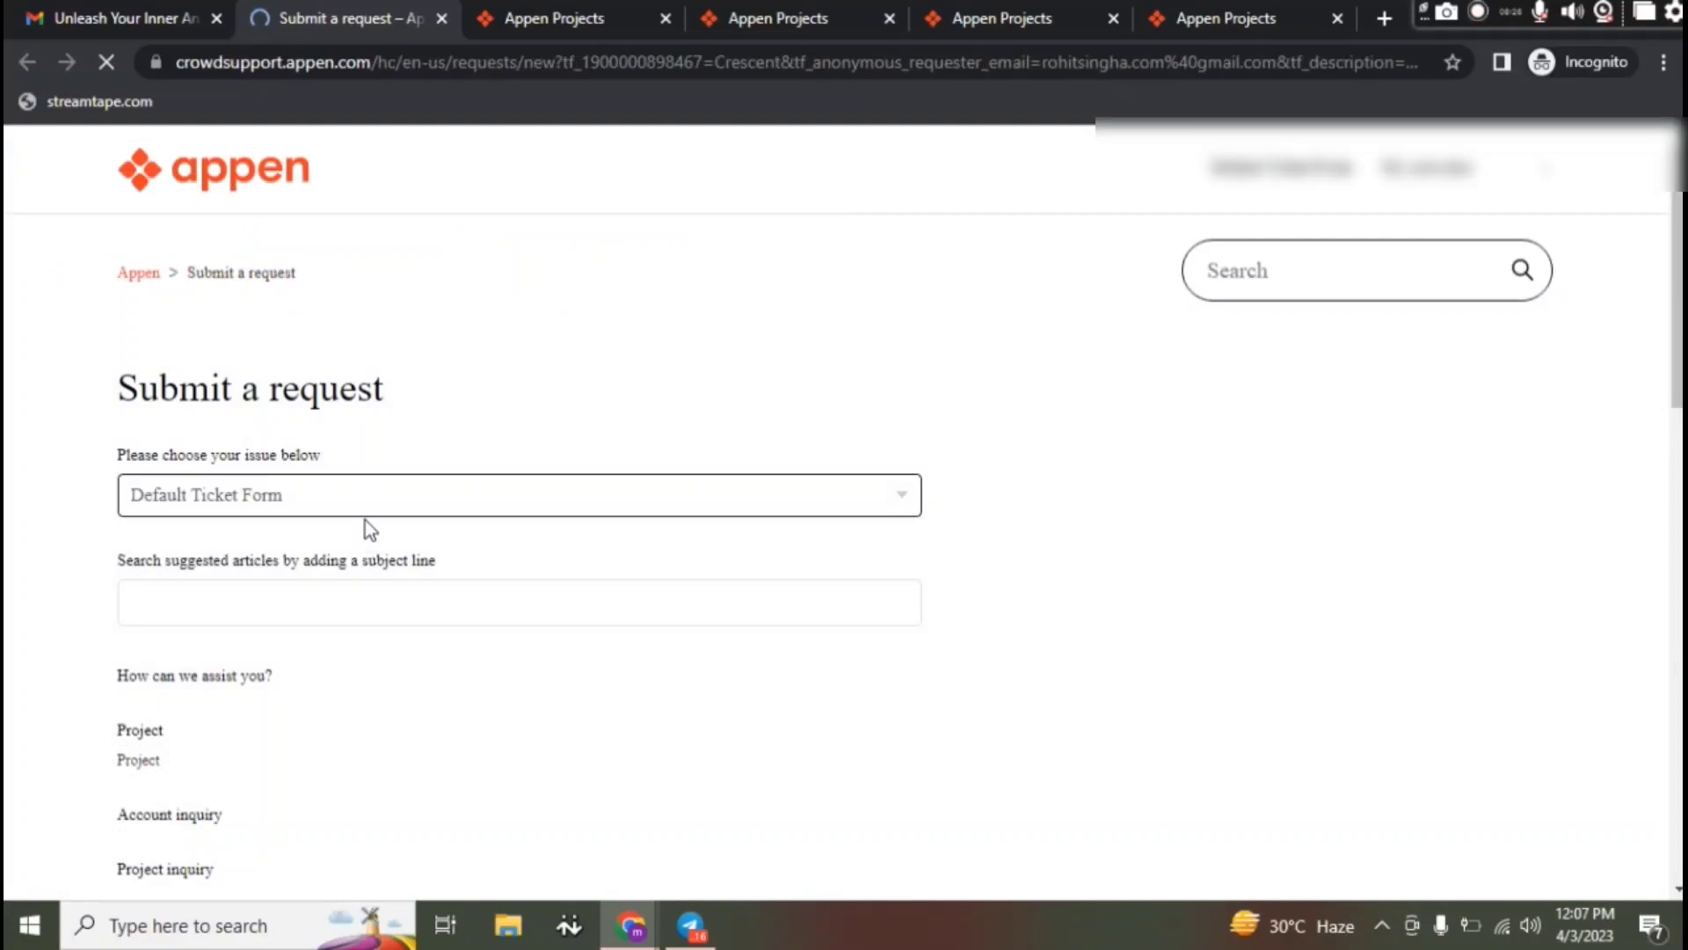
{"action": "left_click", "coordinate": [897, 496]}
{"action": "left_click", "coordinate": [833, 520]}
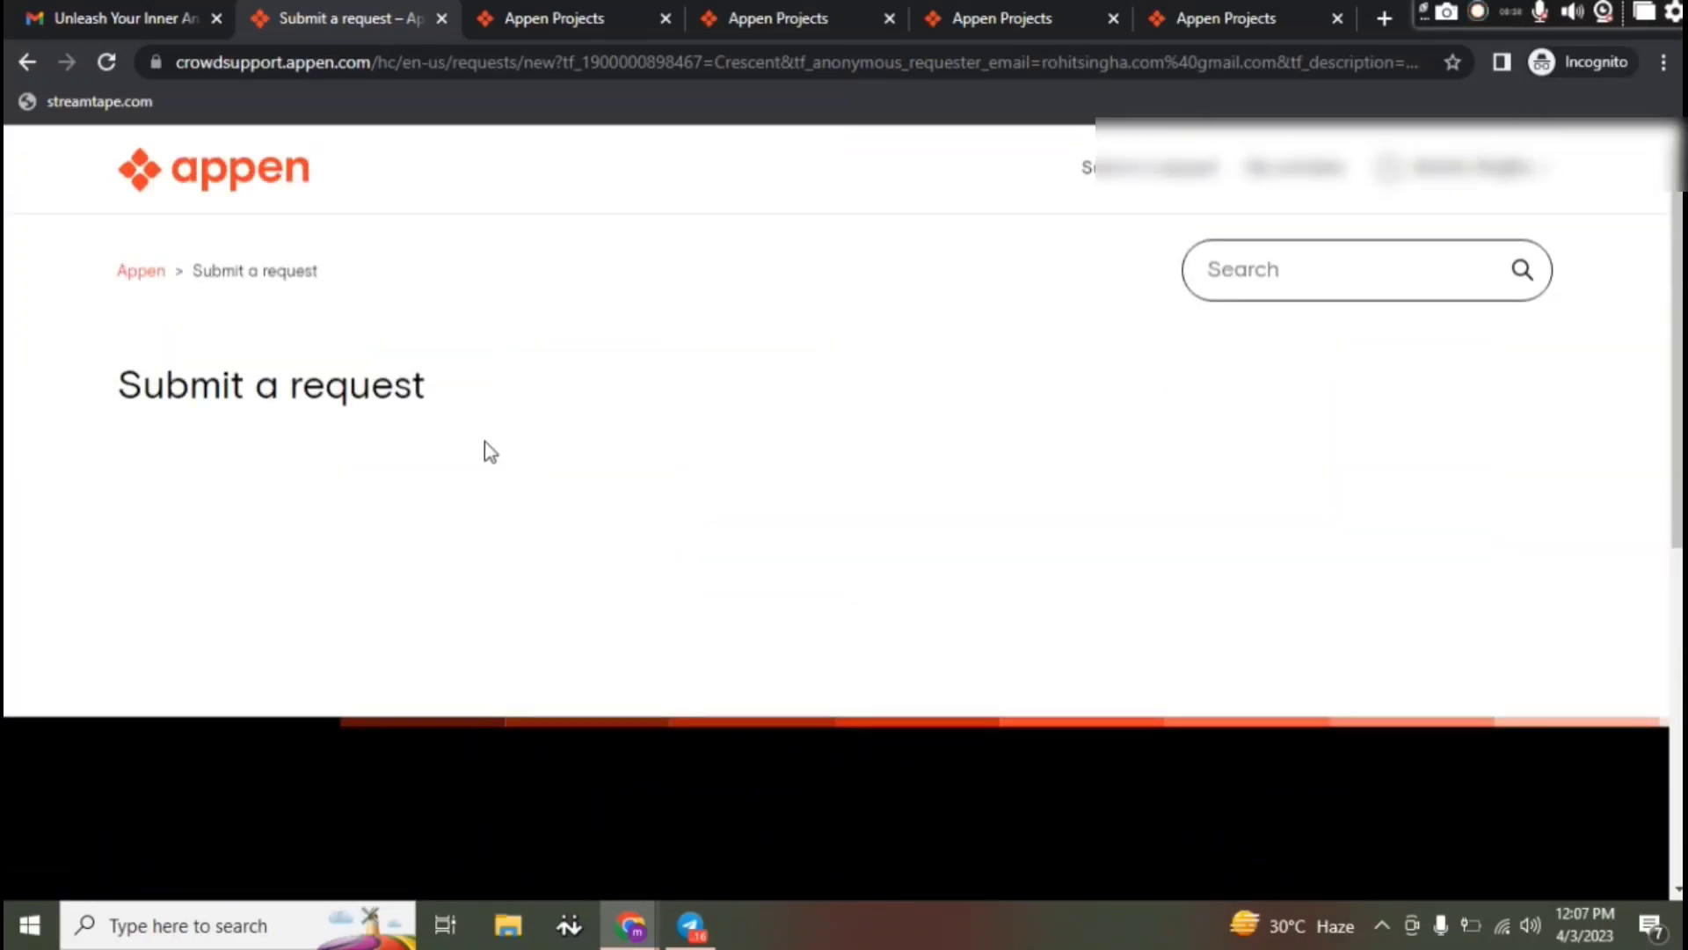
{"action": "left_click", "coordinate": [1344, 260]}
{"action": "type", "text": "c"}
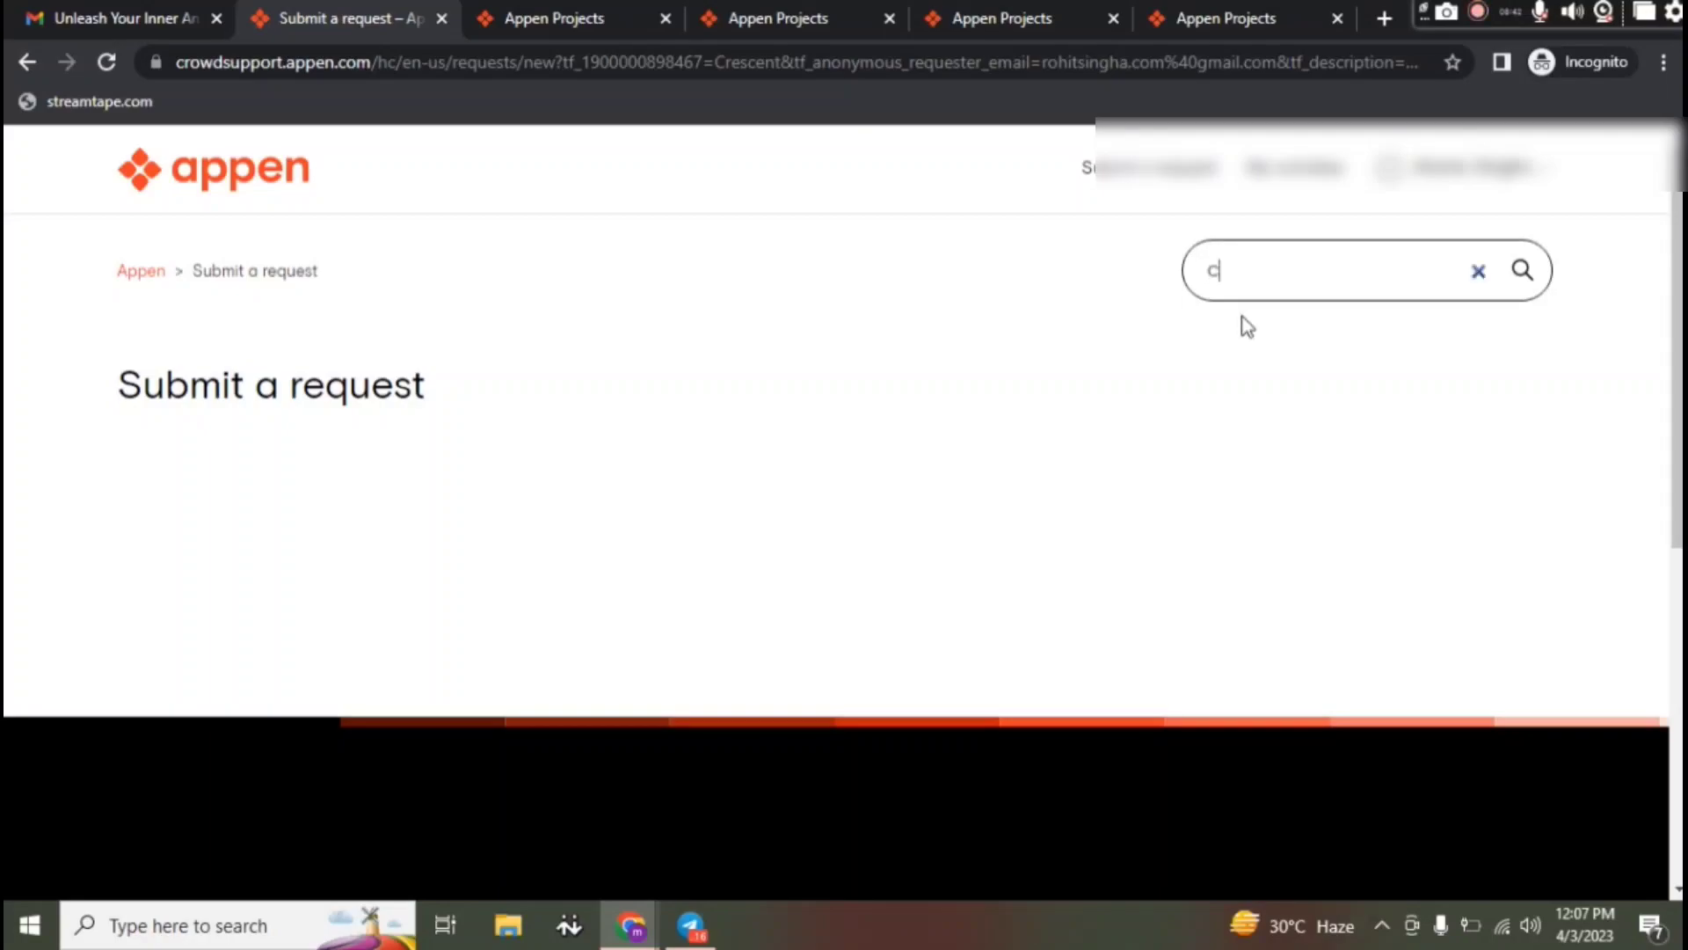
{"action": "type", "text": "resent"}
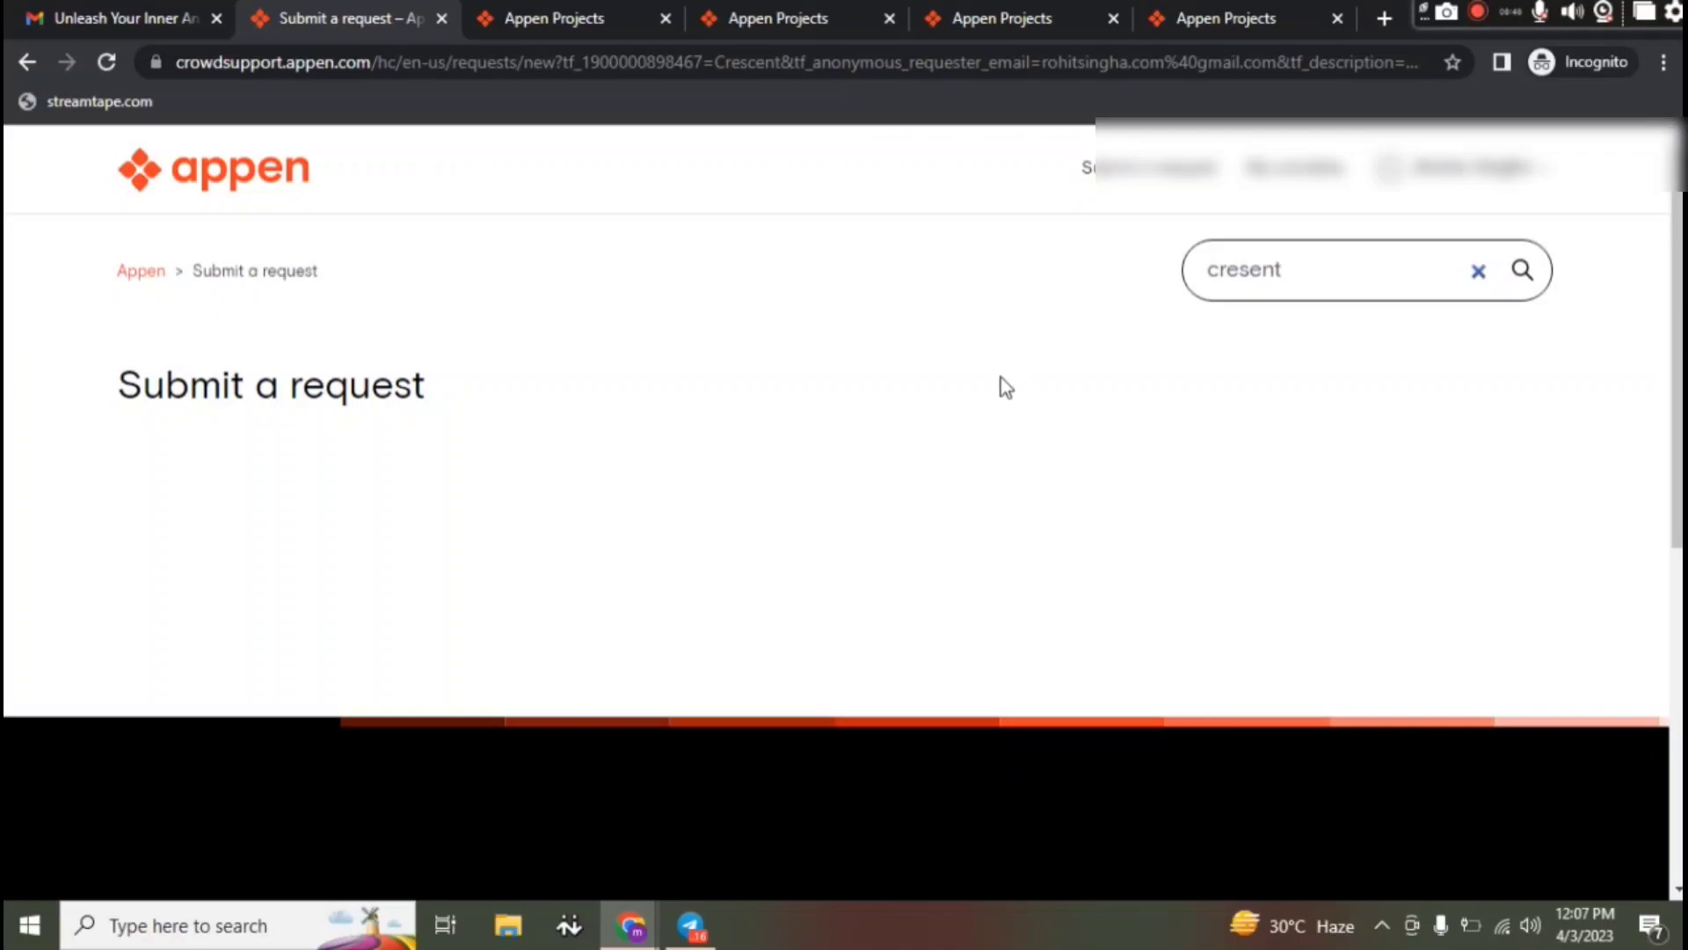
{"action": "left_click", "coordinate": [149, 359]}
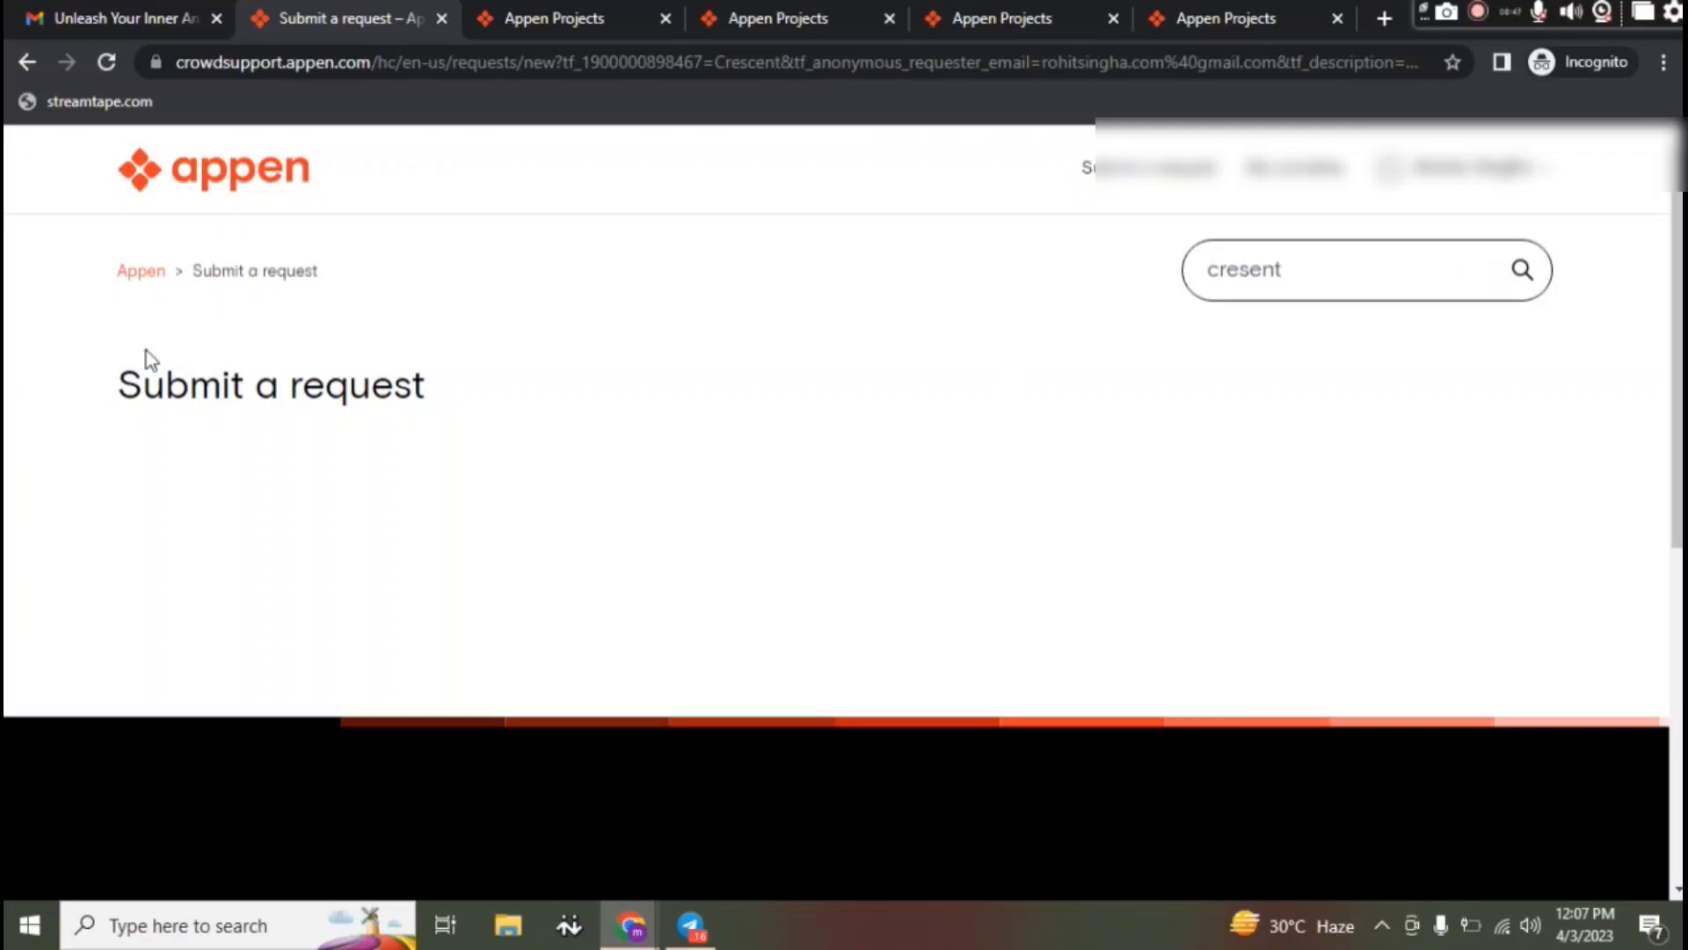
Step: Go to the Appen support home page, view its Contact Us section and open a new support request form
{"action": "left_click", "coordinate": [156, 279]}
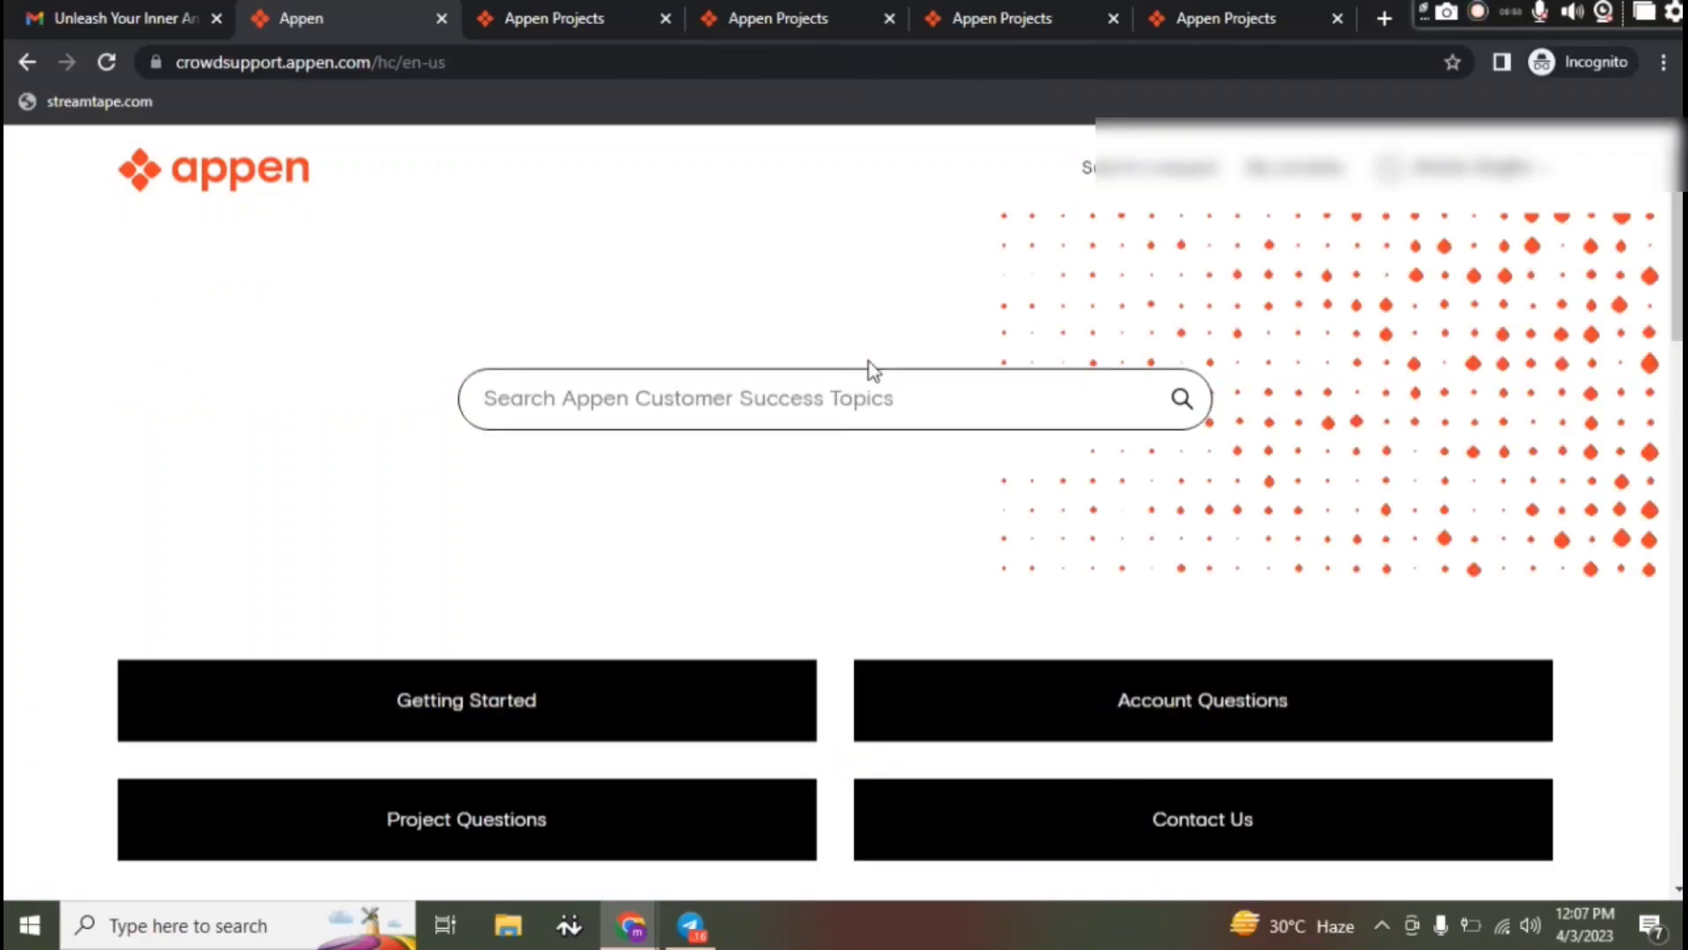
{"action": "scroll", "coordinate": [875, 501], "scroll_direction": "down", "scroll_amount": 4}
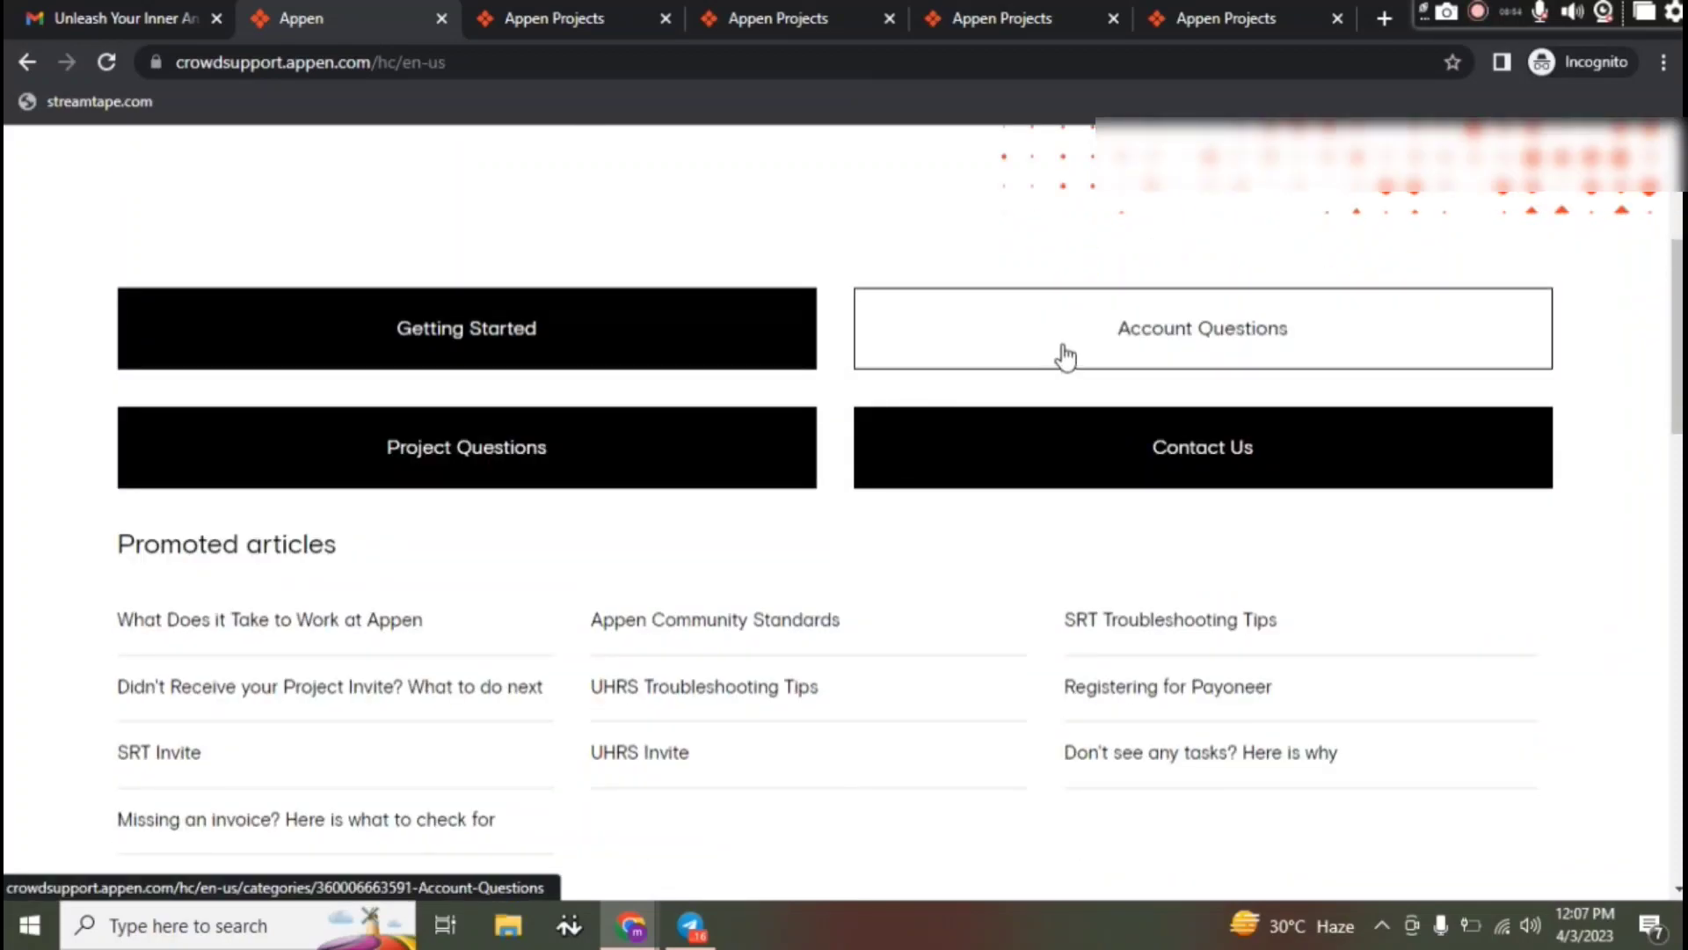
{"action": "left_click", "coordinate": [1167, 460]}
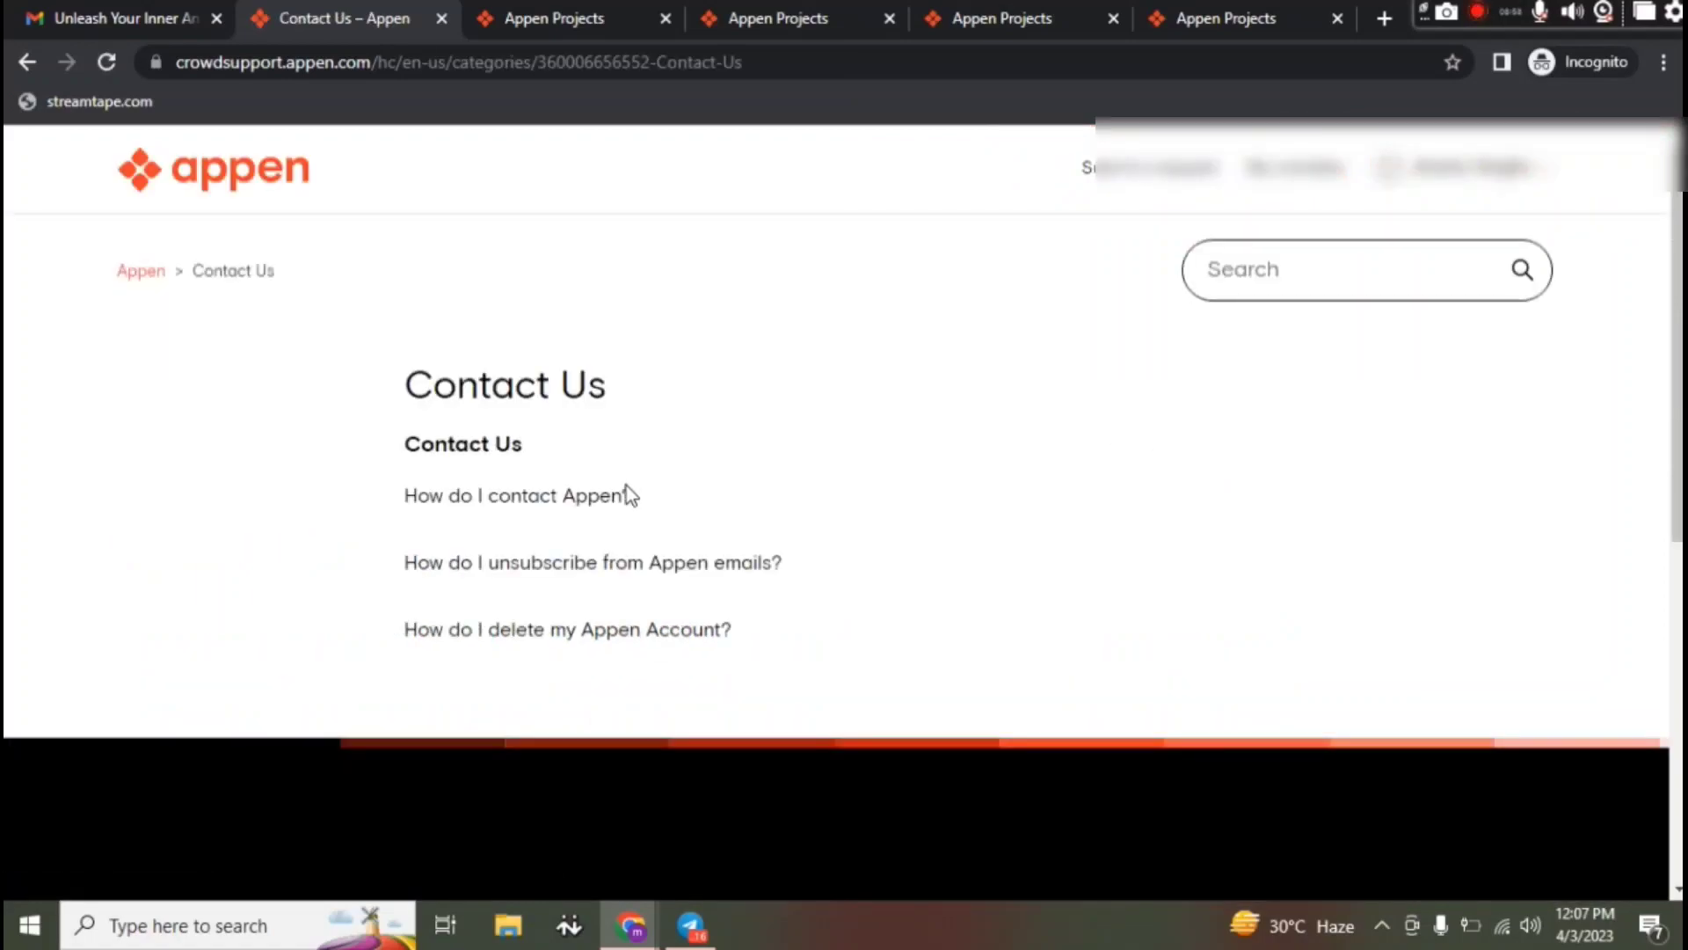
{"action": "left_click", "coordinate": [1187, 174]}
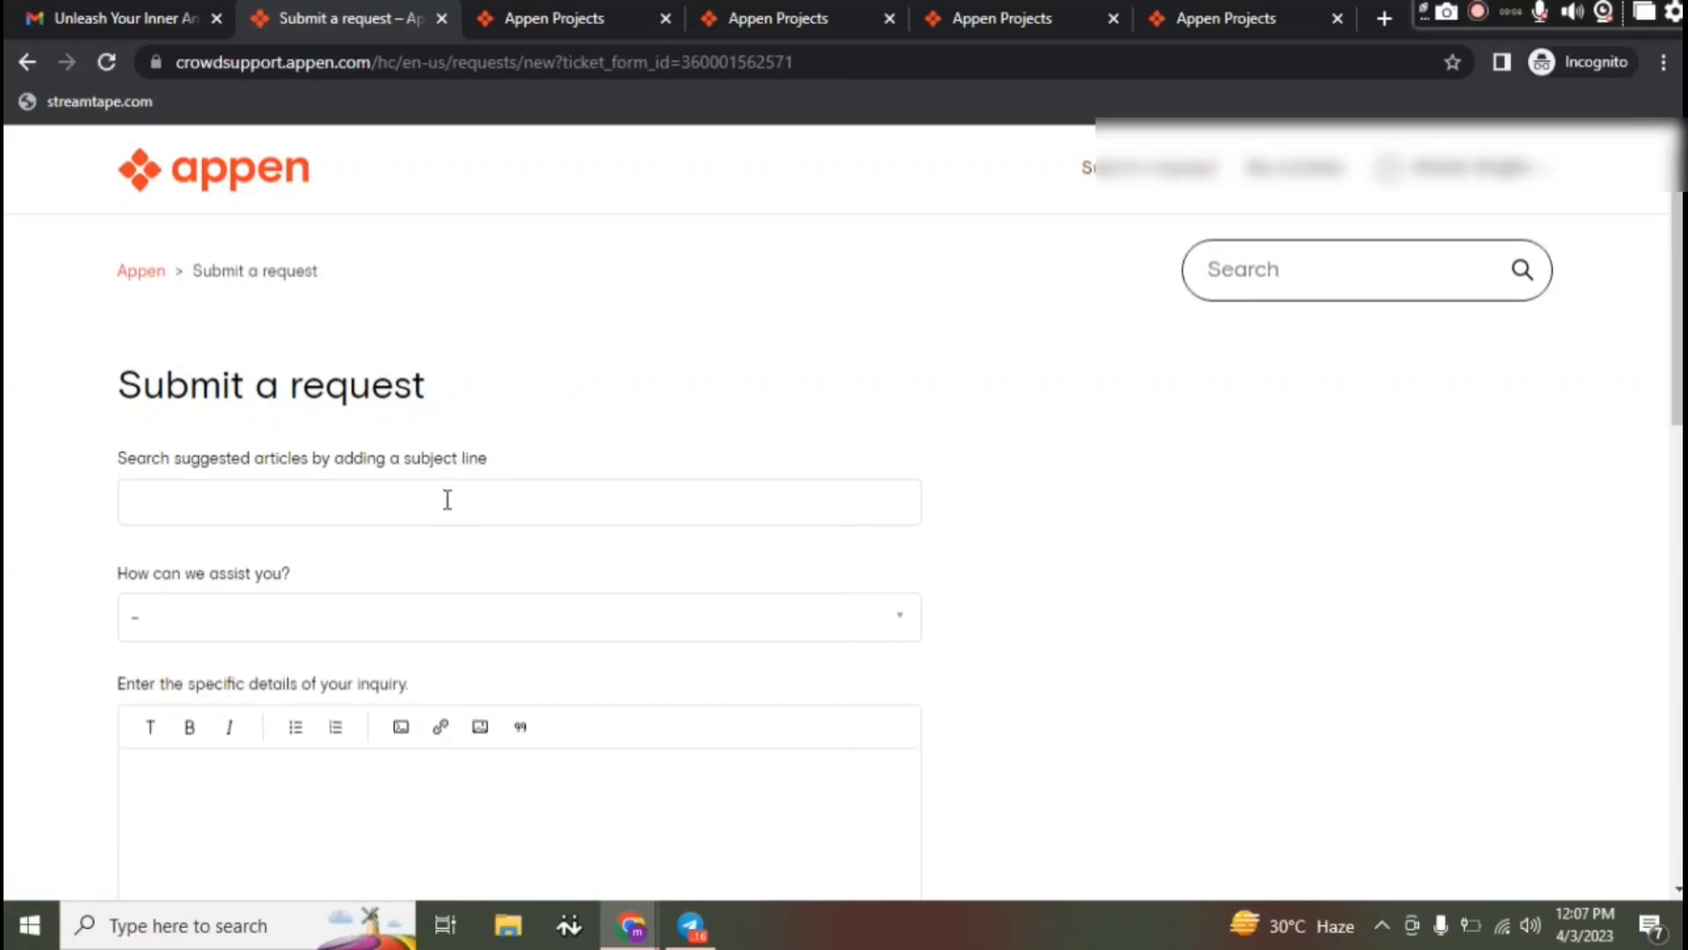
{"action": "left_click", "coordinate": [448, 499]}
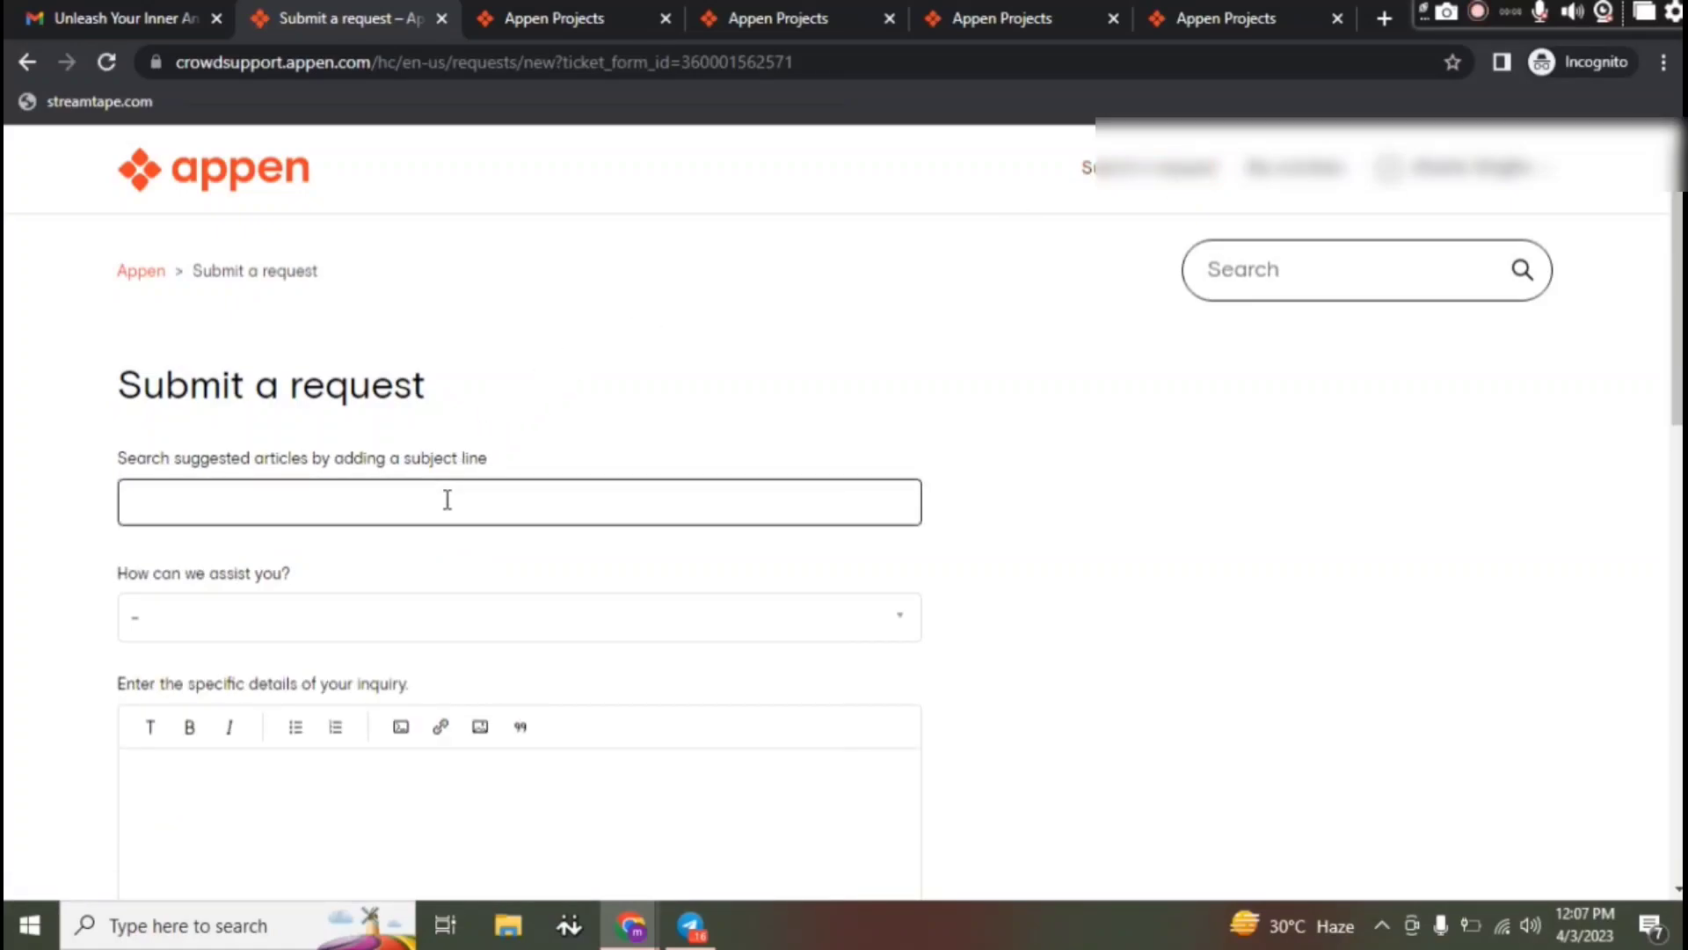
Step: Copy the project name "Project Crescent" from the introduction of the invitation email
{"action": "left_click", "coordinate": [1244, 13]}
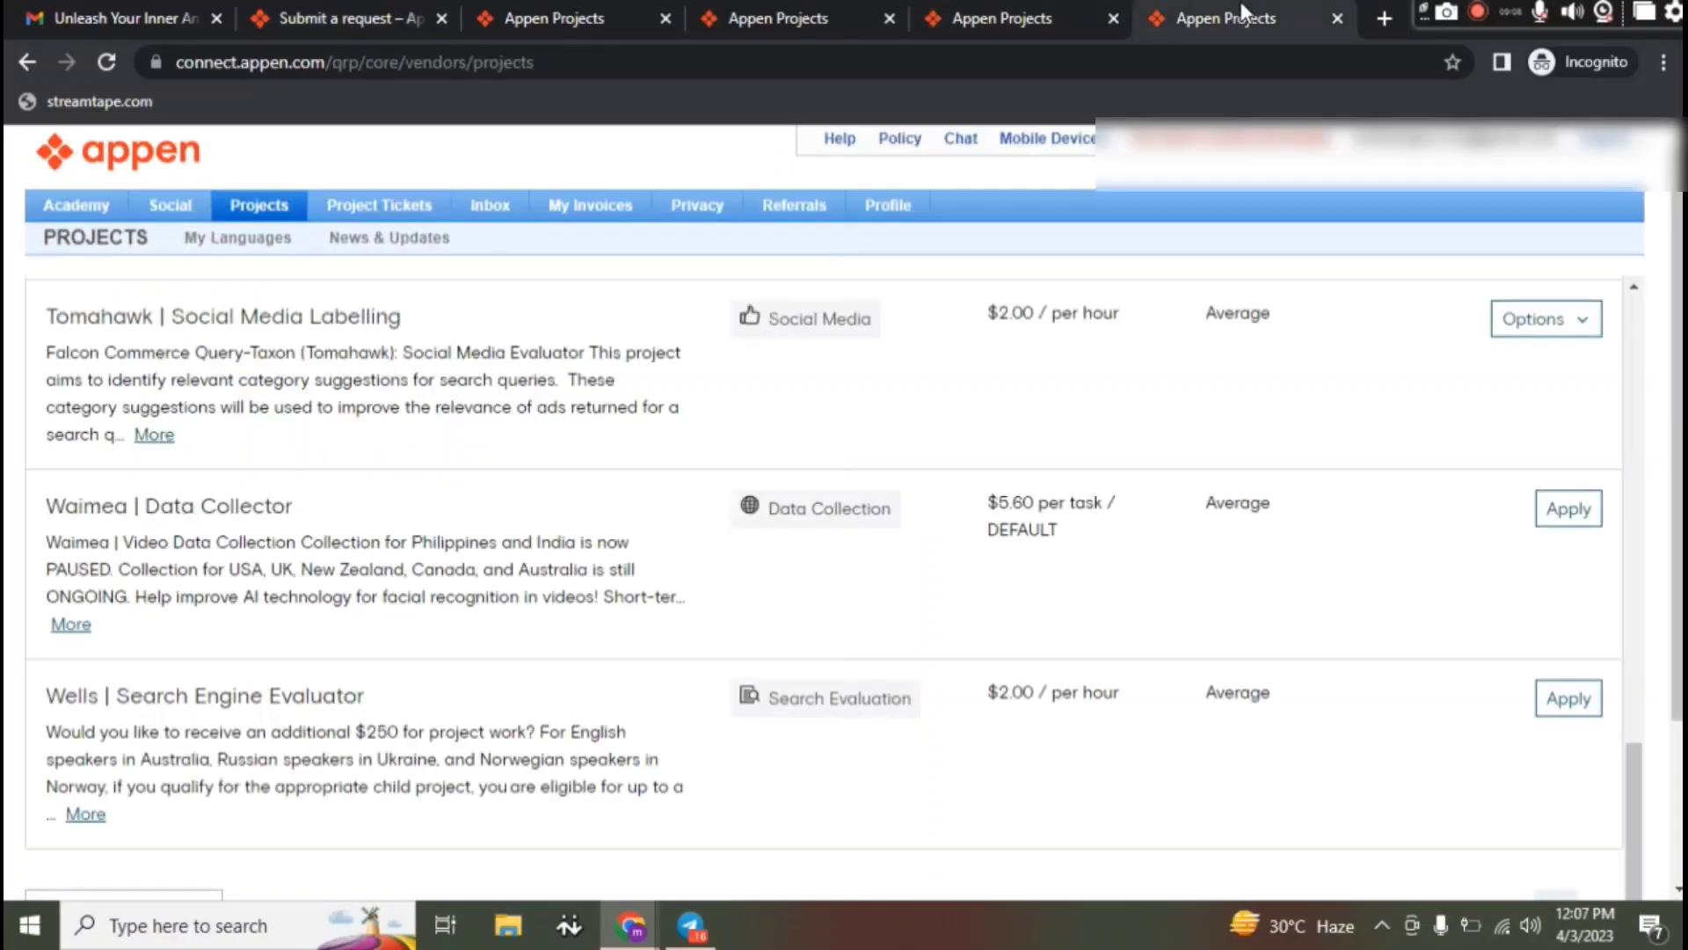
{"action": "left_click", "coordinate": [131, 12]}
{"action": "scroll", "coordinate": [838, 479], "scroll_direction": "up", "scroll_amount": 10}
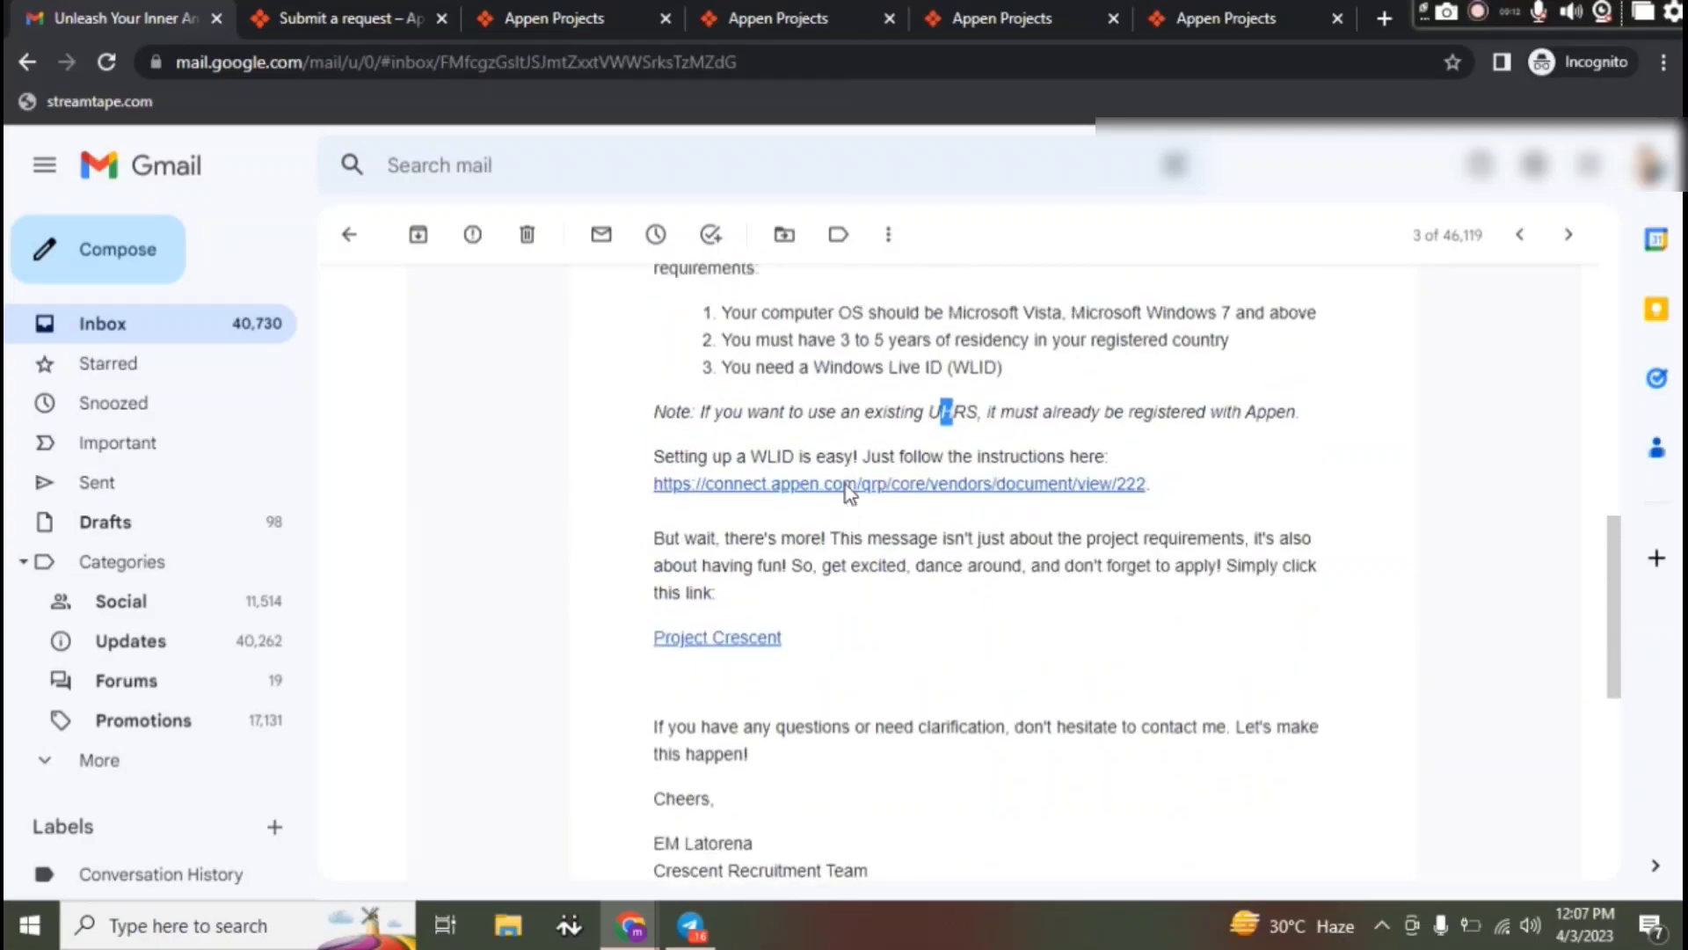
{"action": "scroll", "coordinate": [847, 493], "scroll_direction": "down", "scroll_amount": 3}
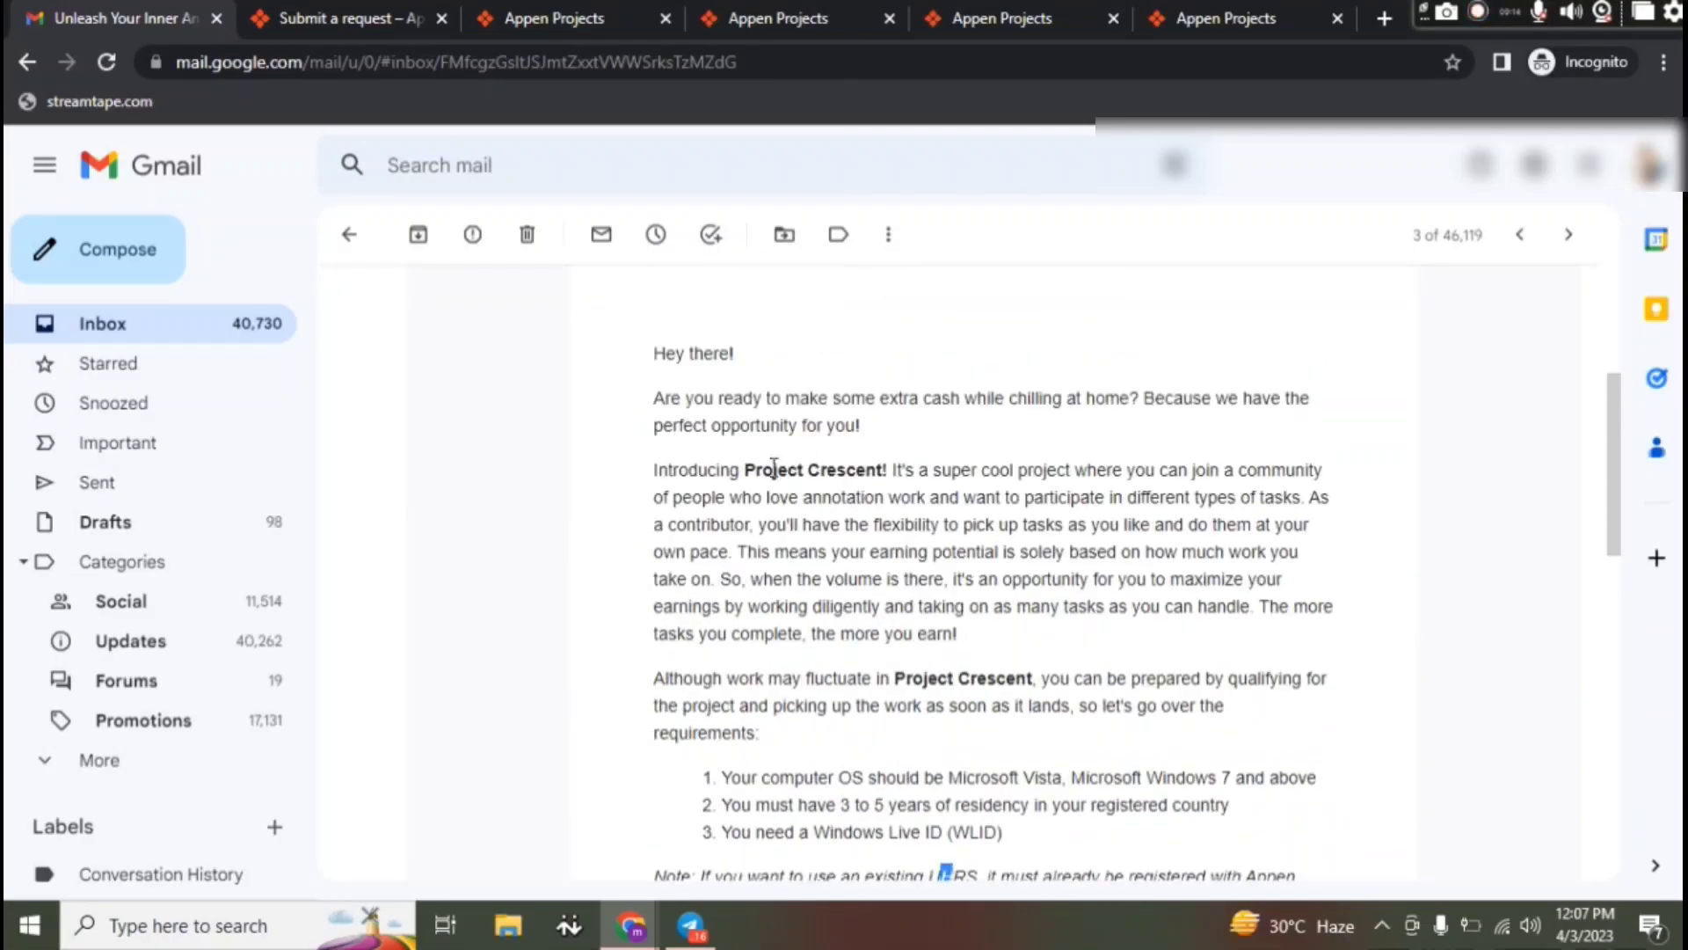
{"action": "mouse_move", "coordinate": [739, 470]}
{"action": "left_mouse_down"}
{"action": "mouse_move", "coordinate": [652, 470]}
{"action": "mouse_move", "coordinate": [884, 471]}
{"action": "mouse_move", "coordinate": [742, 456]}
{"action": "mouse_move", "coordinate": [746, 468]}
{"action": "left_mouse_up"}
{"action": "right_click", "coordinate": [875, 486]}
{"action": "left_click", "coordinate": [883, 470]}
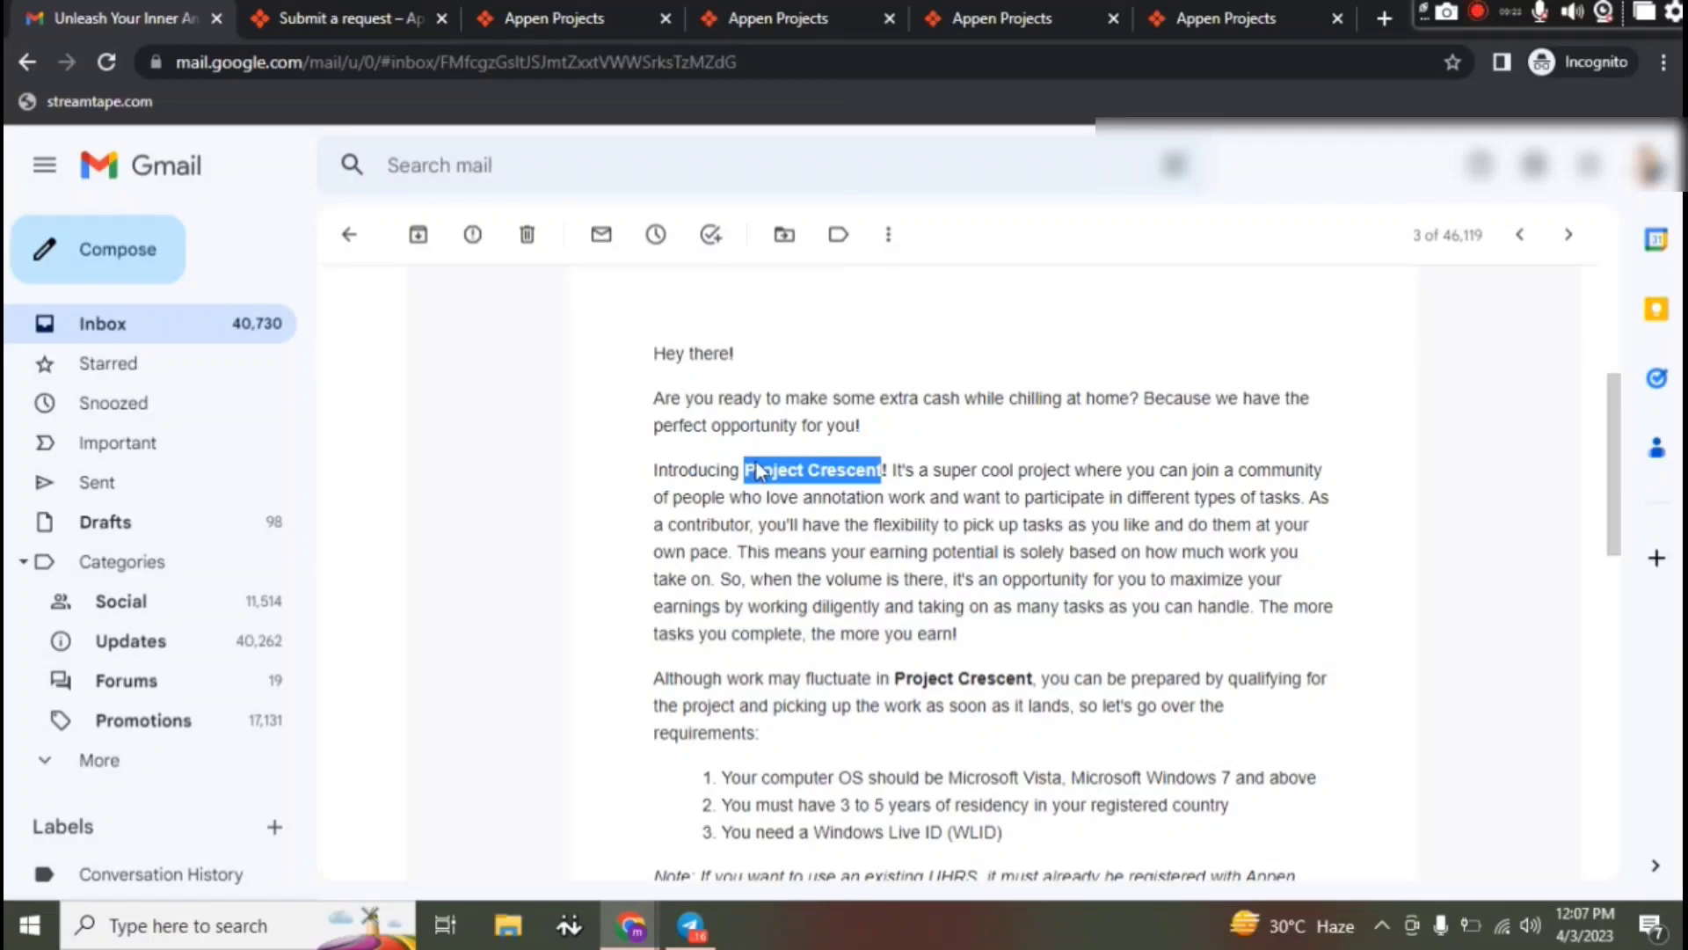
{"action": "right_click", "coordinate": [753, 464]}
{"action": "left_click", "coordinate": [794, 493]}
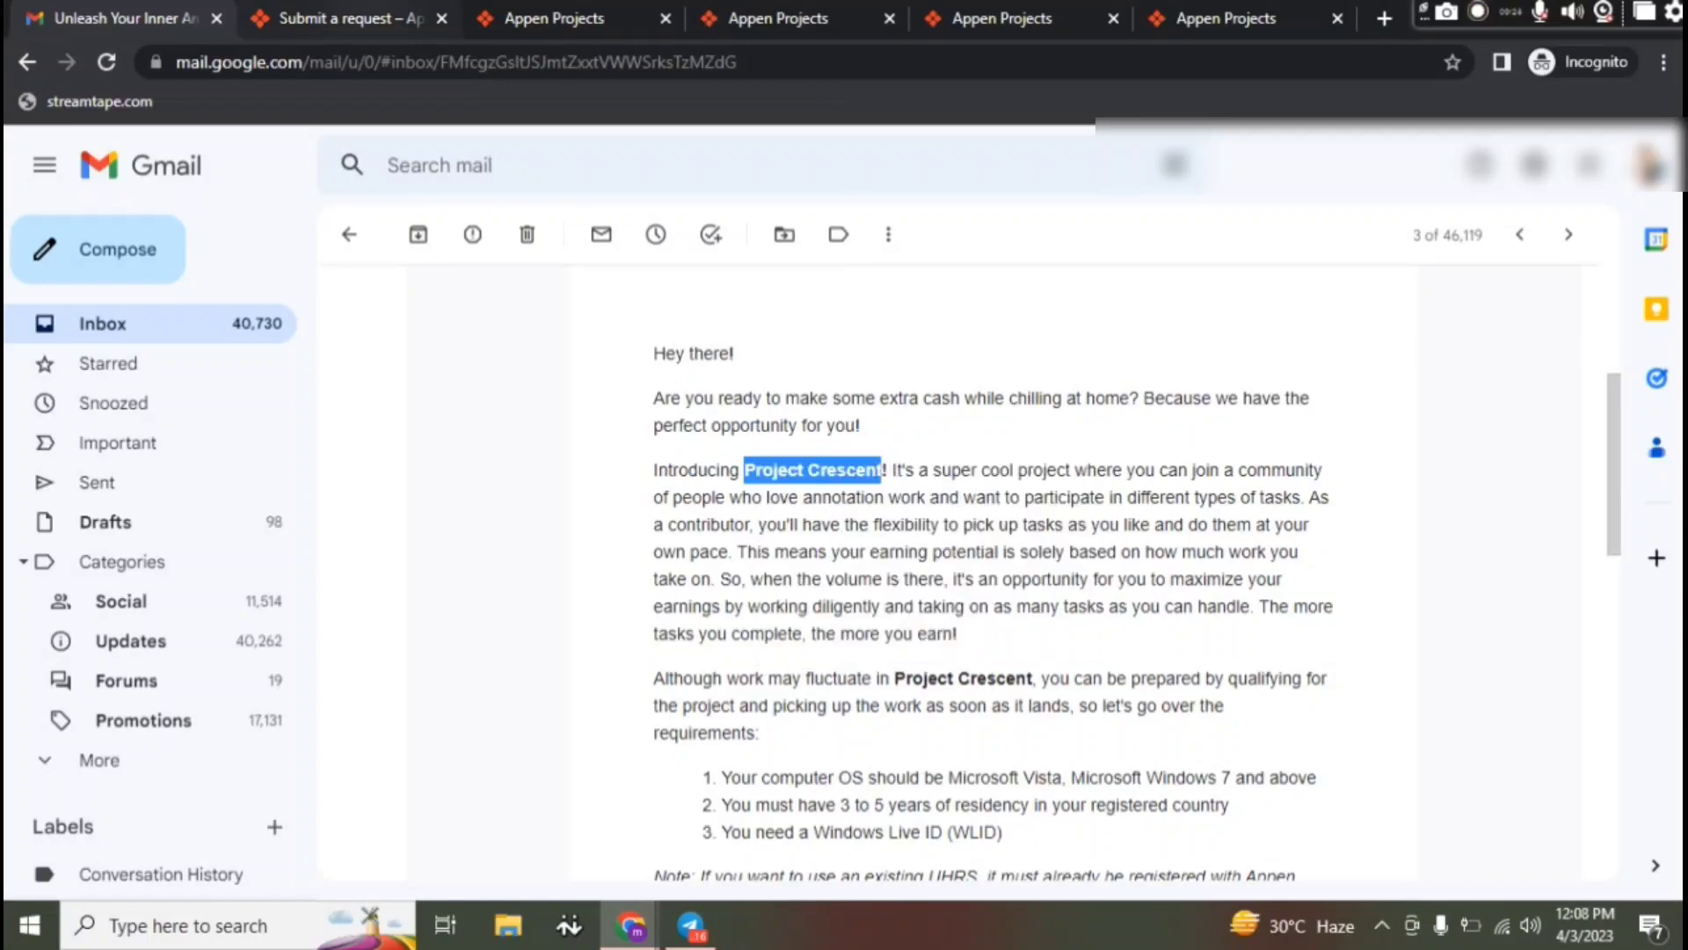
Step: Paste "Project Crescent" as the request's subject line and set the assistance type to "Question about a specific project"
{"action": "left_click", "coordinate": [343, 18]}
{"action": "right_click", "coordinate": [422, 501]}
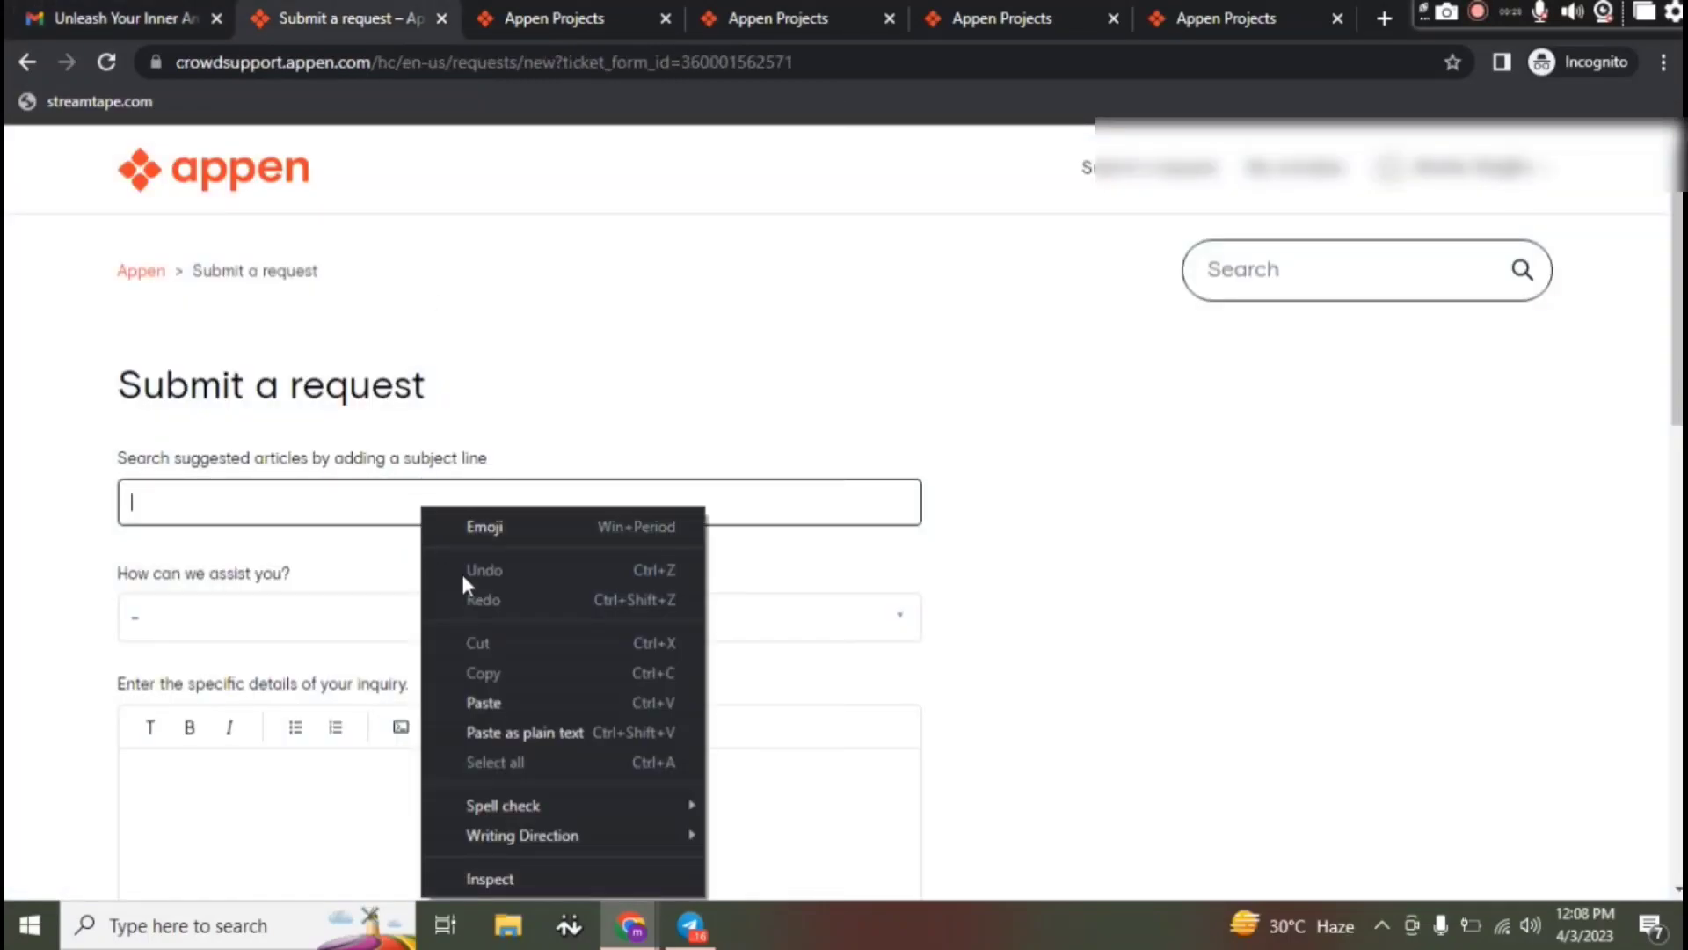
{"action": "left_click", "coordinate": [493, 702]}
{"action": "left_click", "coordinate": [425, 613]}
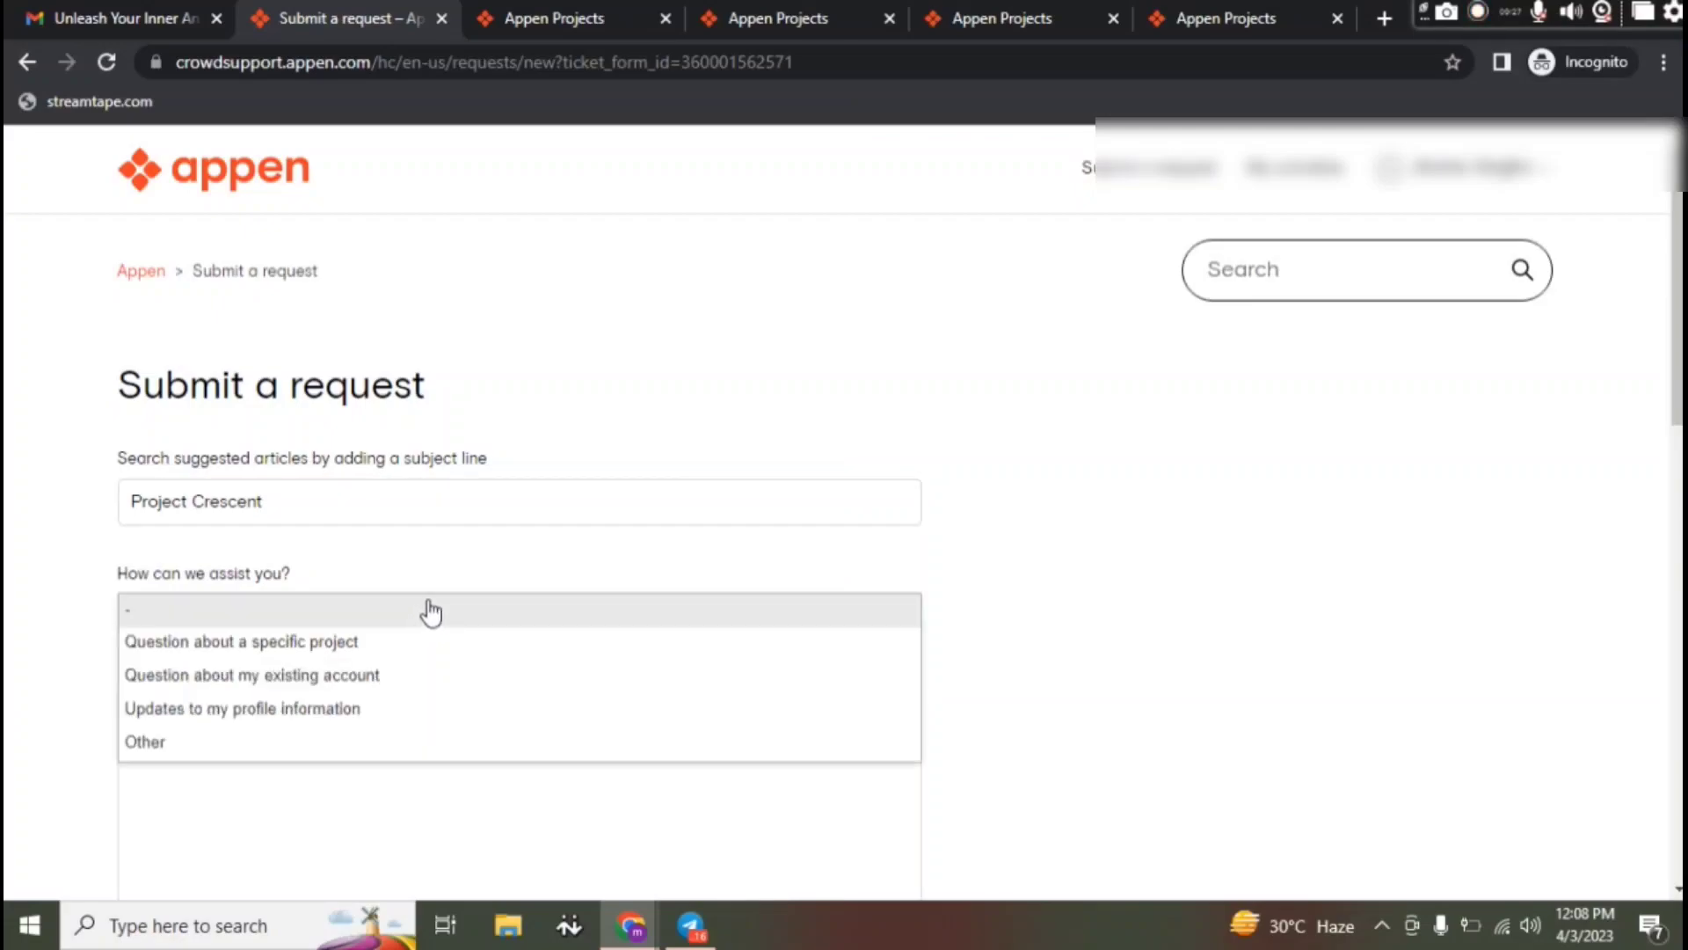
{"action": "left_click", "coordinate": [294, 643]}
Step: Try to pick or paste a project in the request form's Project field
{"action": "scroll", "coordinate": [370, 629], "scroll_direction": "down", "scroll_amount": 8}
{"action": "left_click", "coordinate": [362, 619]}
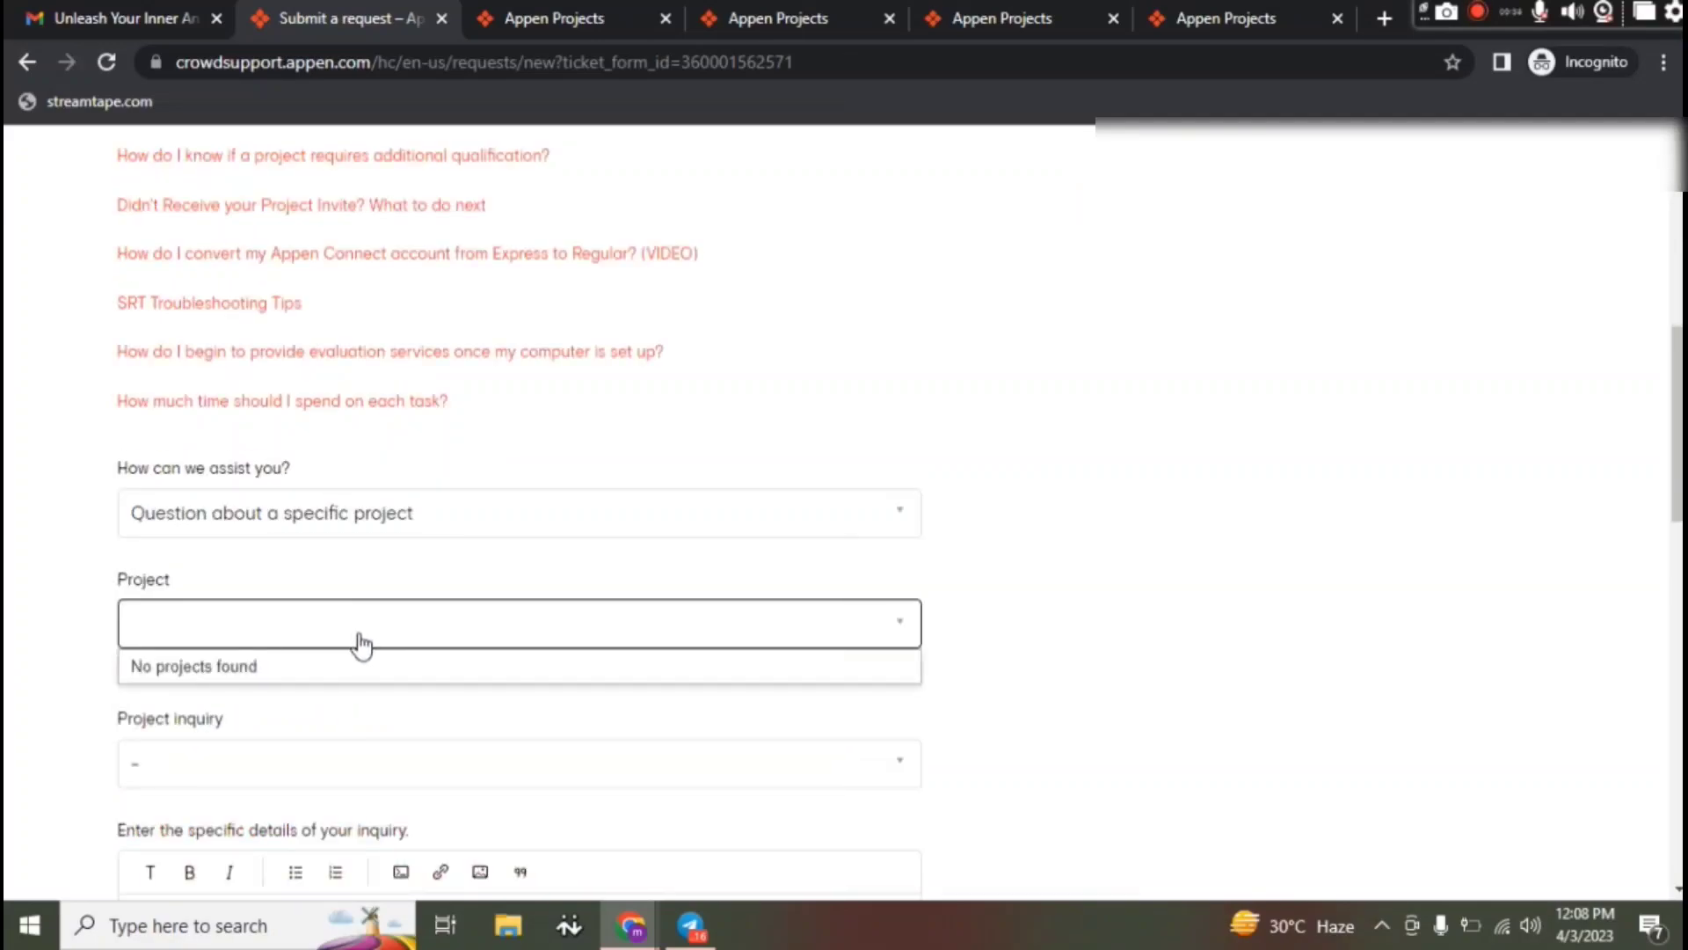
{"action": "right_click", "coordinate": [356, 632]}
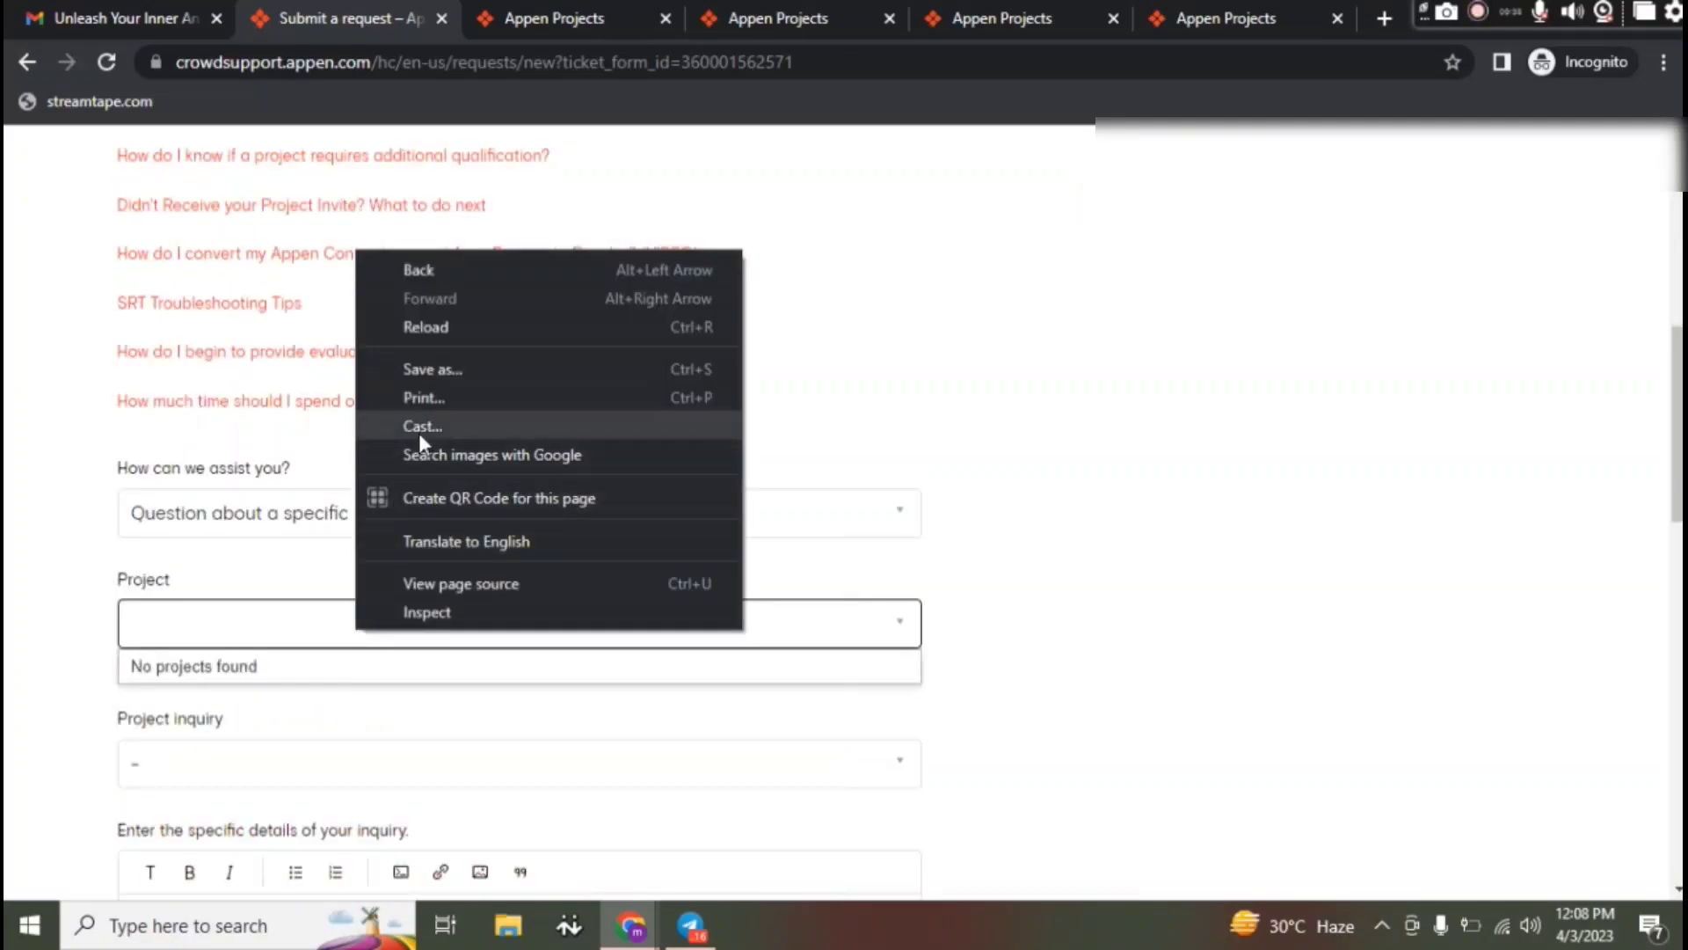
{"action": "left_click", "coordinate": [222, 626]}
{"action": "right_click", "coordinate": [222, 630]}
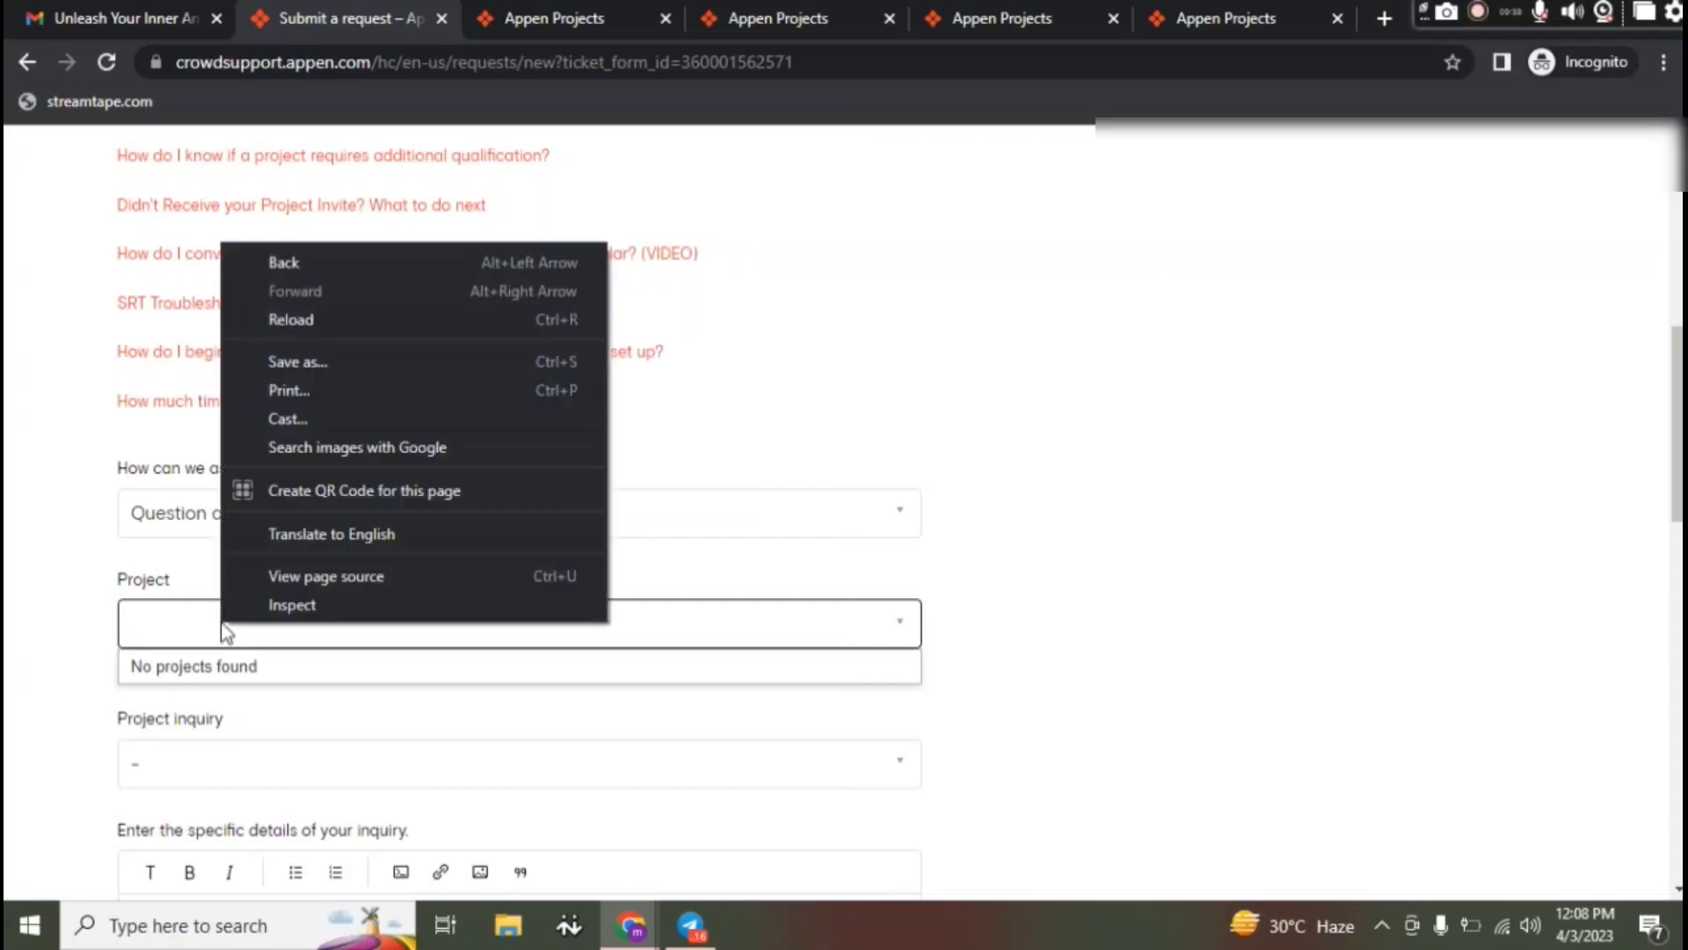
{"action": "left_click", "coordinate": [904, 638]}
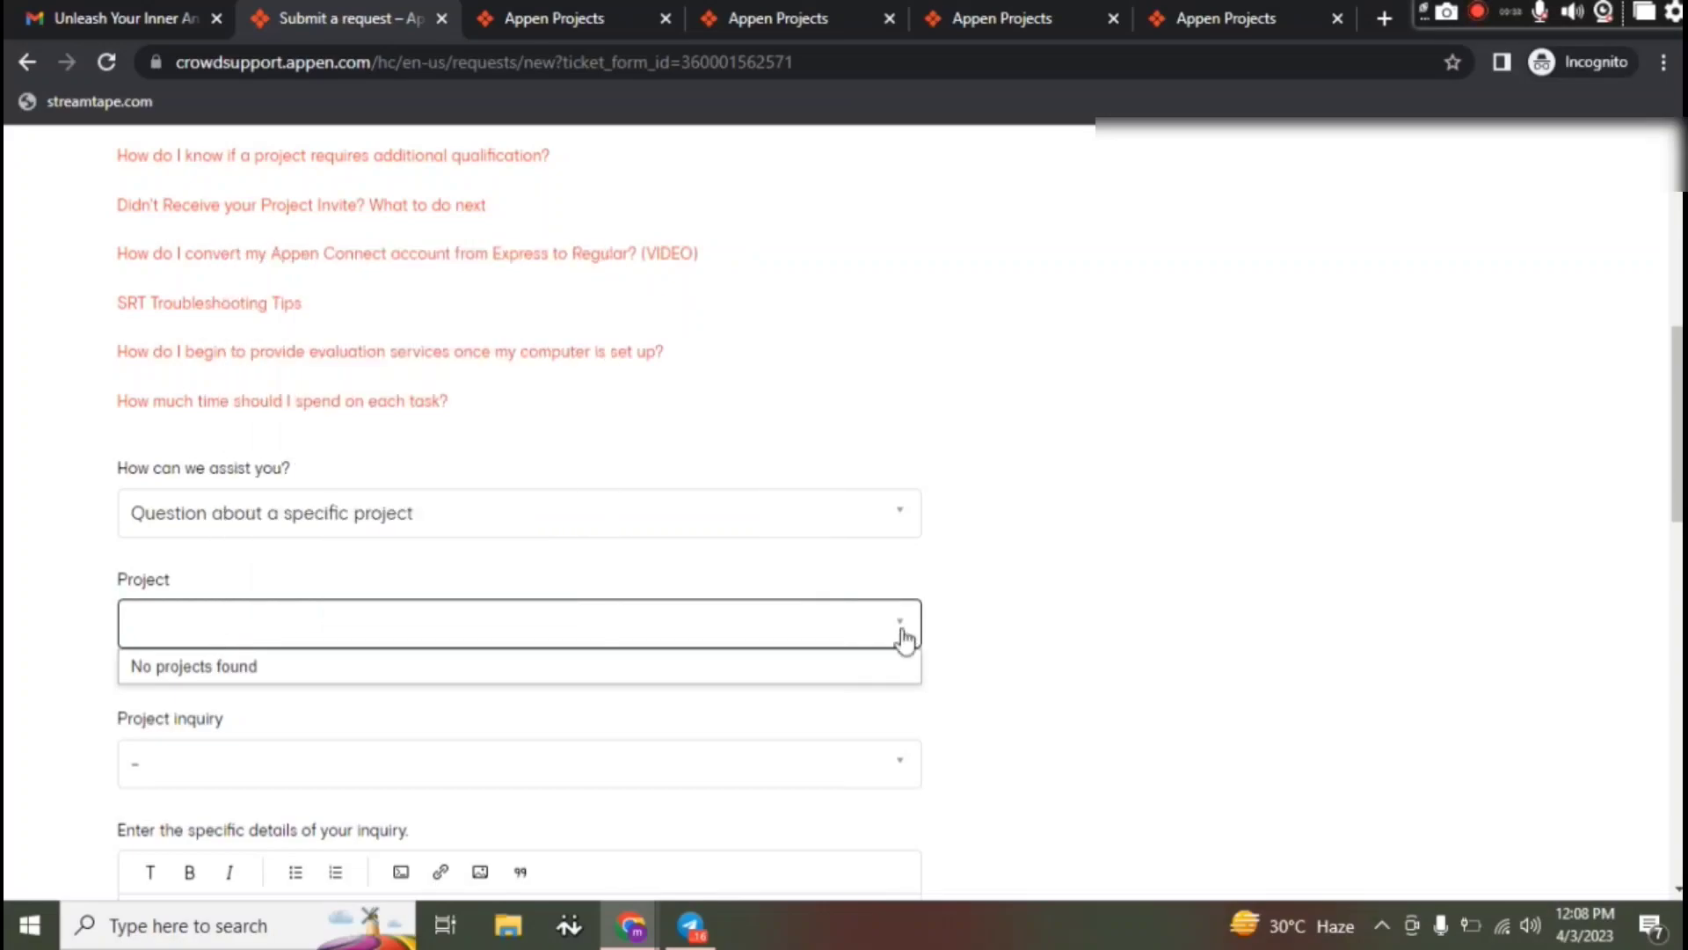
{"action": "left_click", "coordinate": [767, 684]}
{"action": "left_click", "coordinate": [309, 623]}
Step: Set the project inquiry to "Project: Appen Connect ID"
{"action": "scroll", "coordinate": [361, 539], "scroll_direction": "down", "scroll_amount": 3}
{"action": "left_click", "coordinate": [309, 532]}
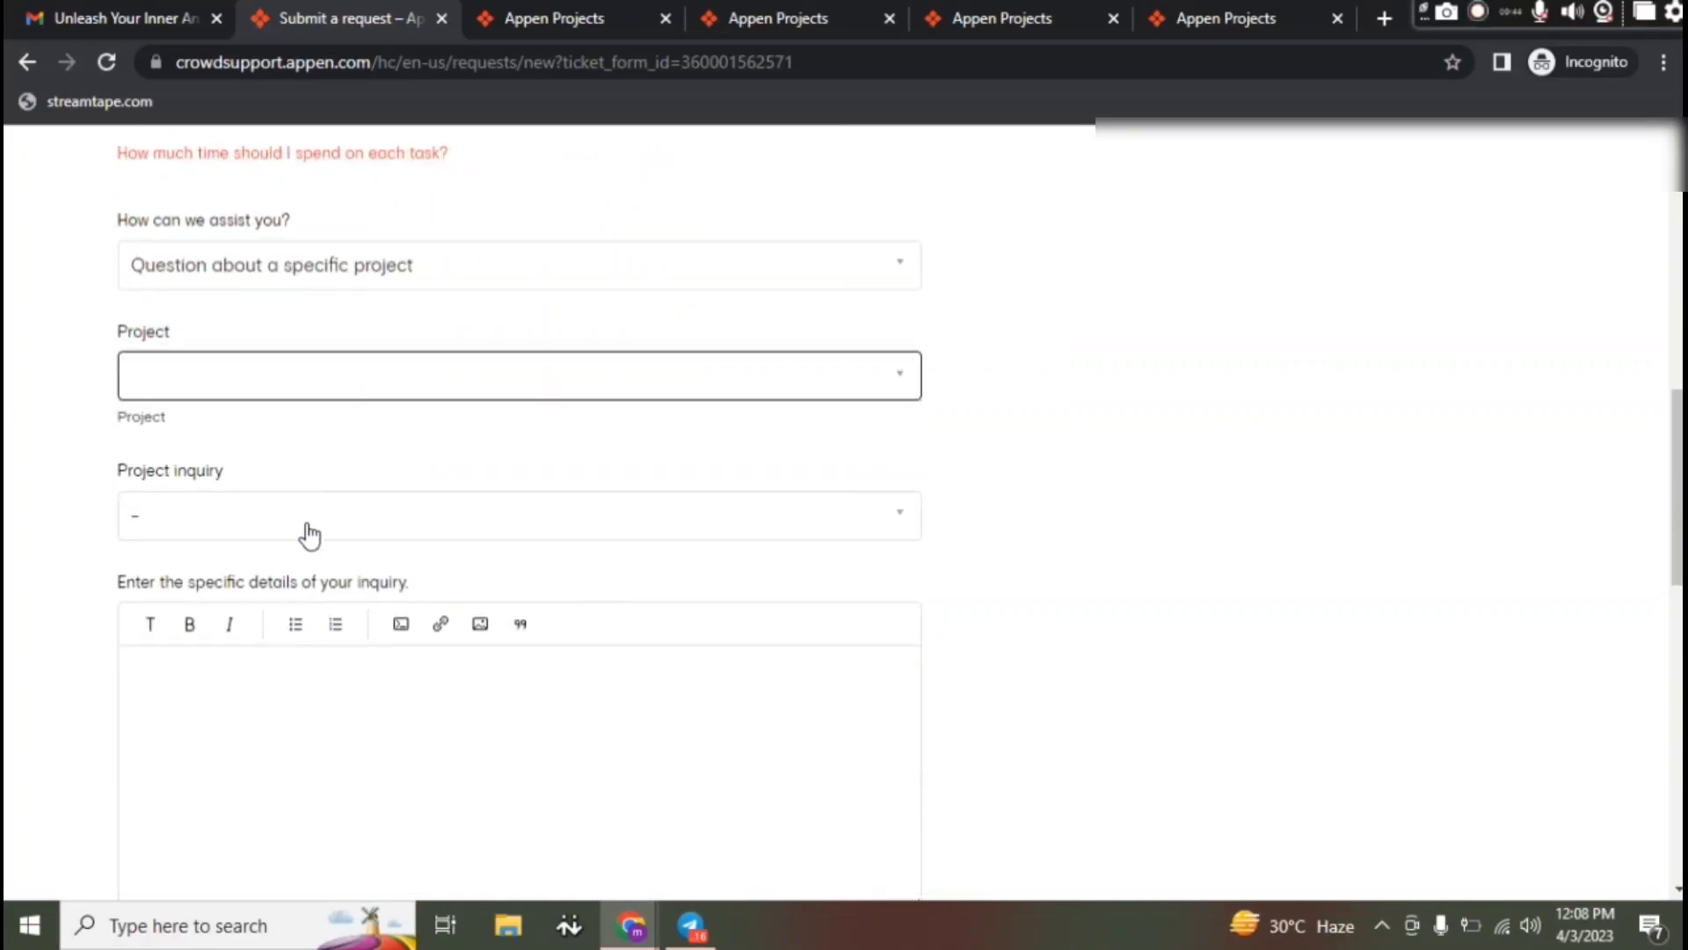
{"action": "scroll", "coordinate": [308, 533], "scroll_direction": "down", "scroll_amount": 3}
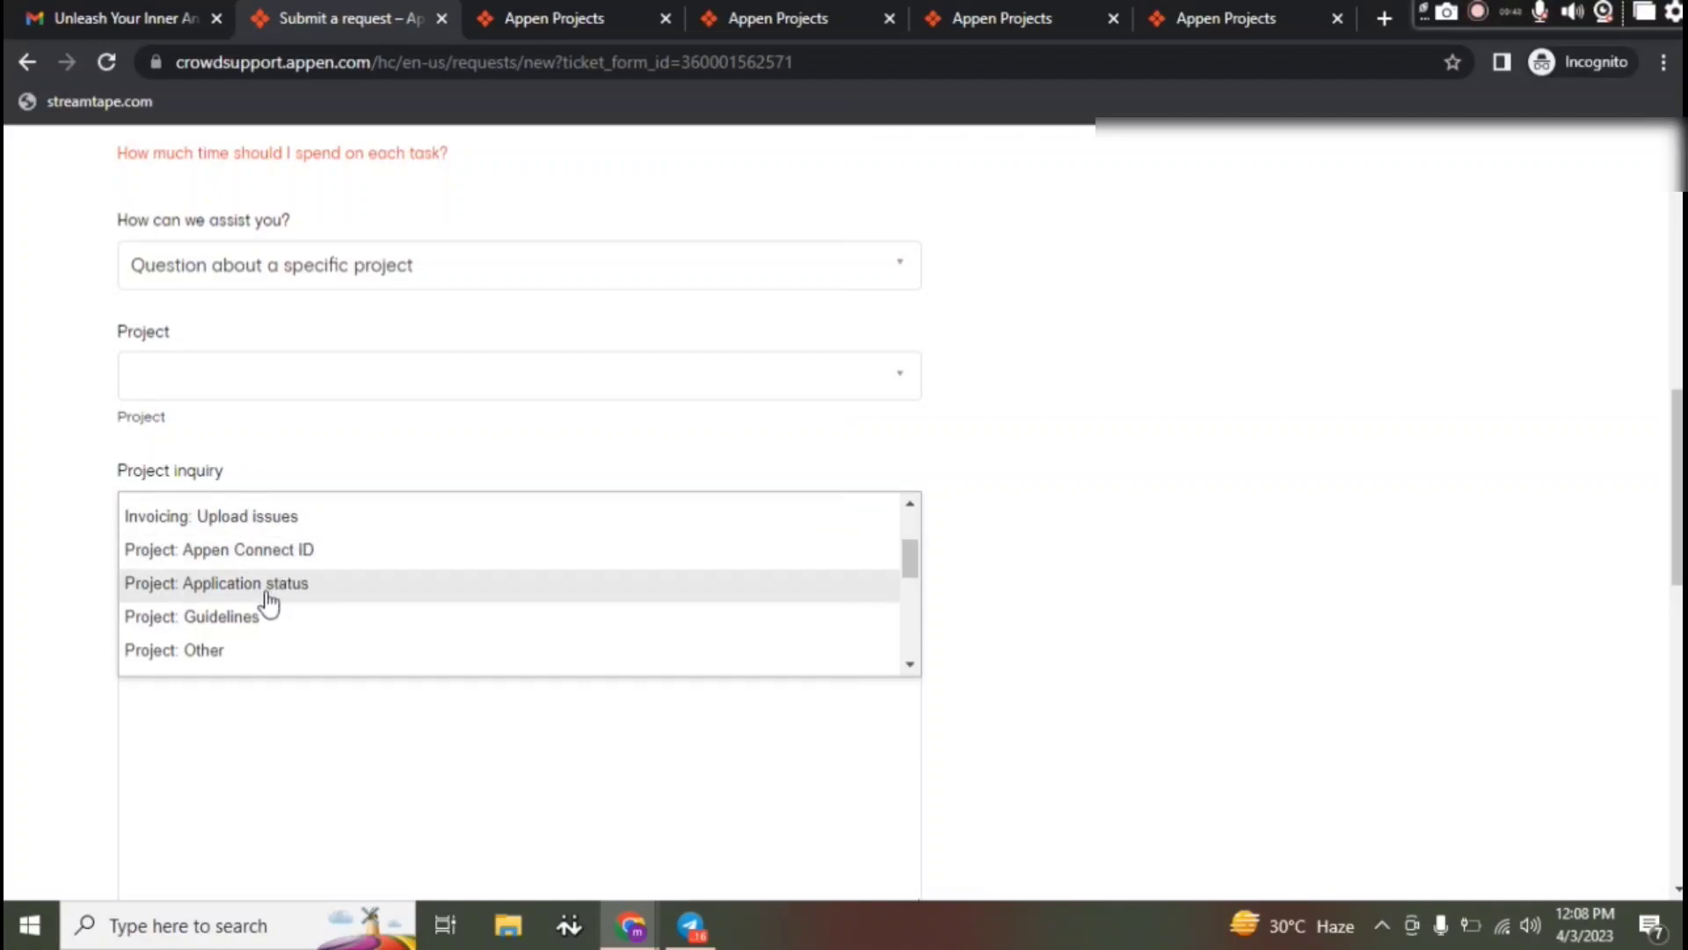
{"action": "left_click", "coordinate": [282, 552]}
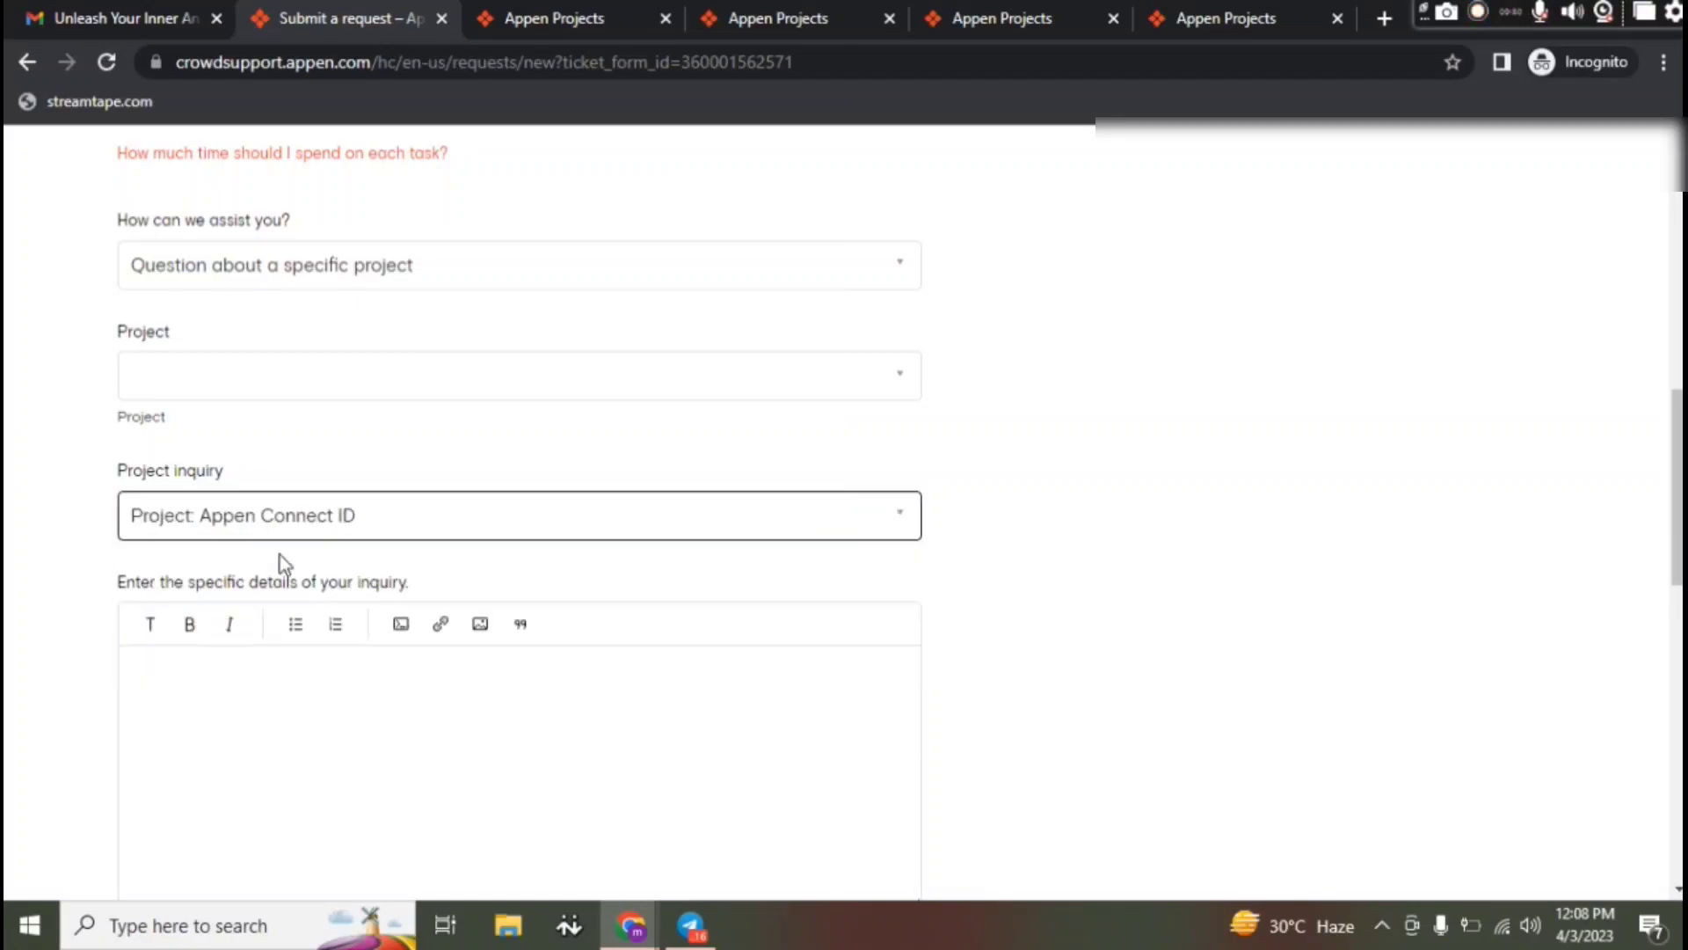
Step: Write "Hello, I have applied project Project Crescent" in the inquiry details, with the pasted project name in bold
{"action": "scroll", "coordinate": [492, 552], "scroll_direction": "down", "scroll_amount": 3}
{"action": "left_click", "coordinate": [337, 498]}
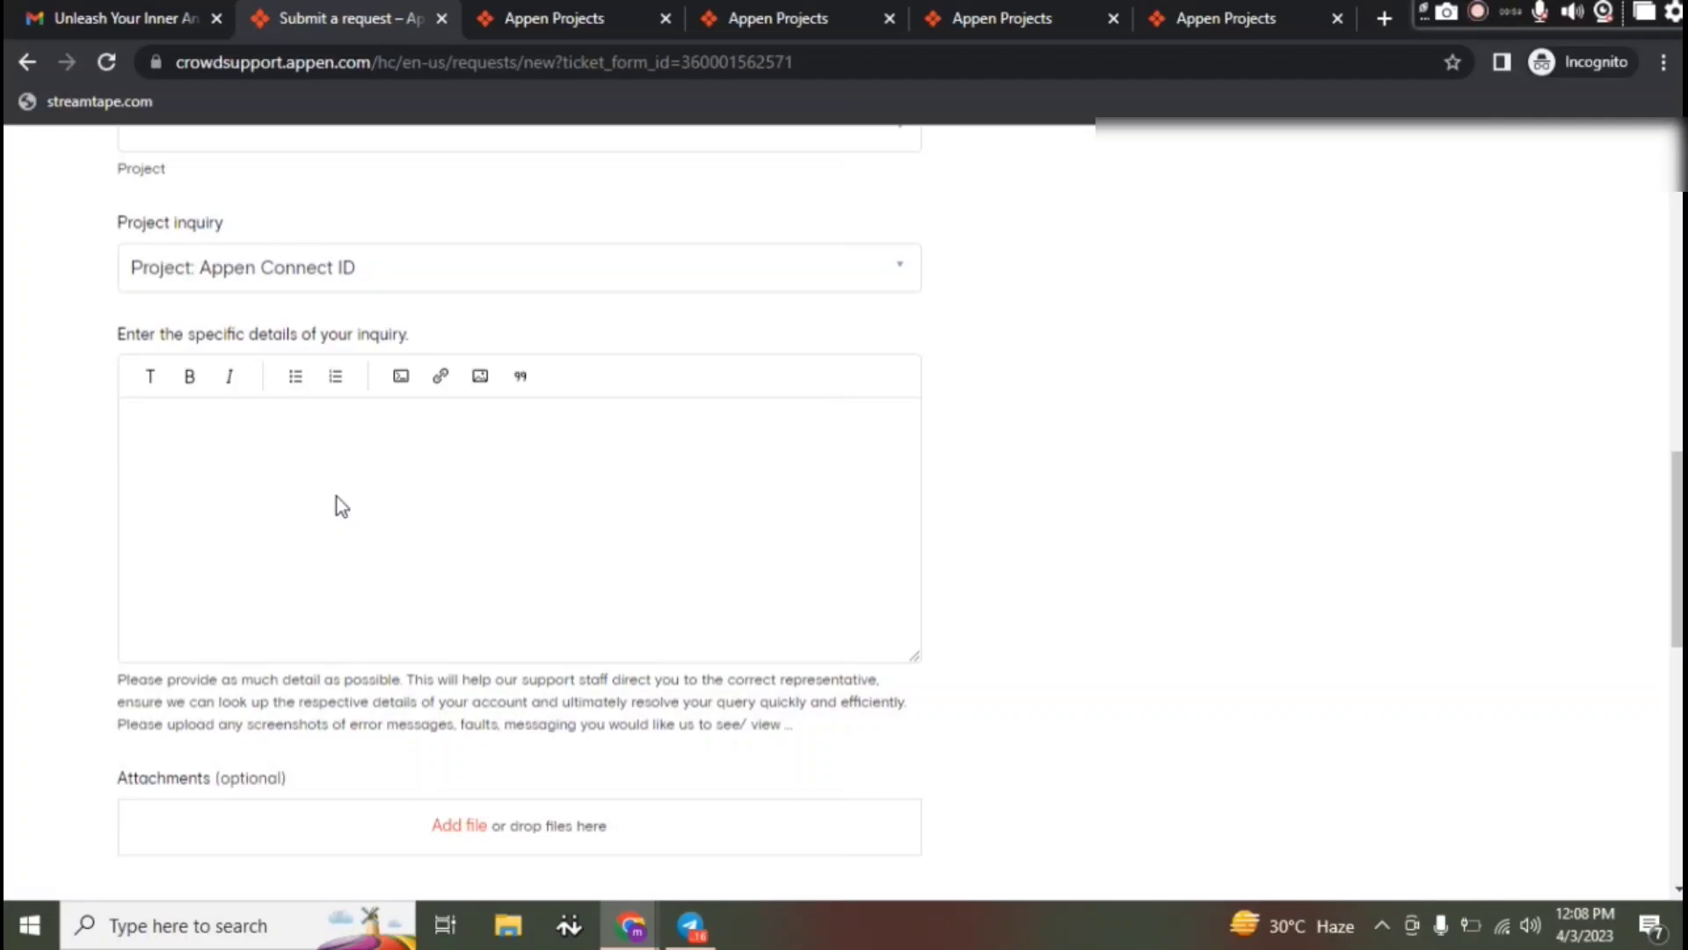
{"action": "type", "text": "Hello, I have"}
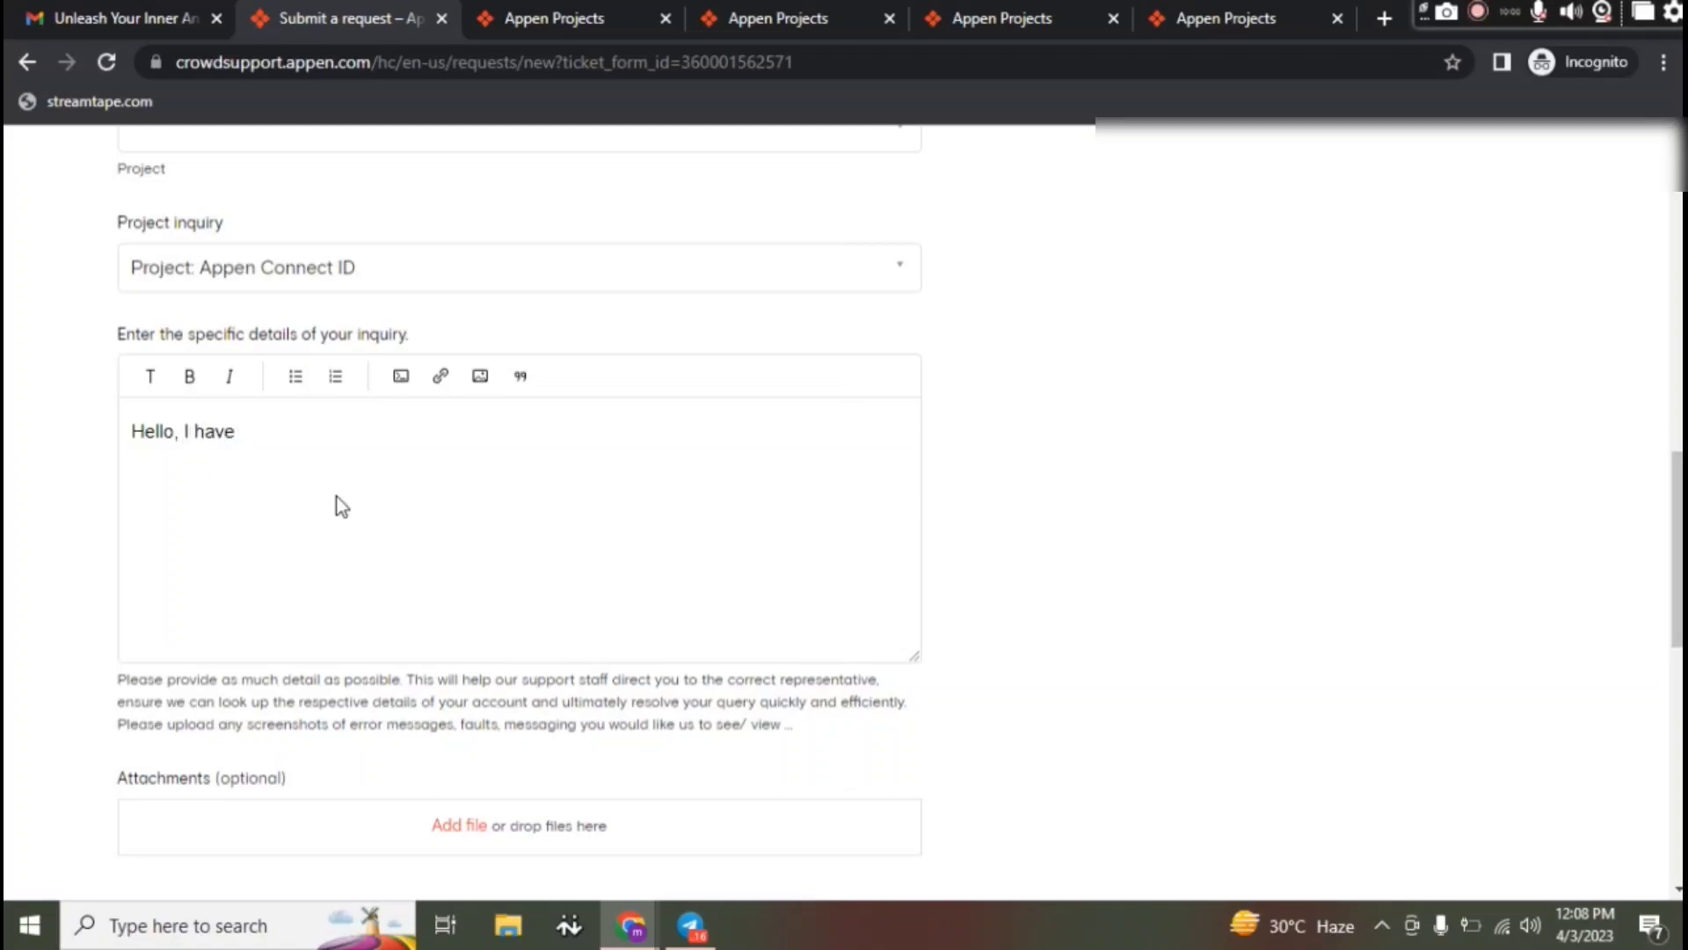
{"action": "type", "text": " applied"}
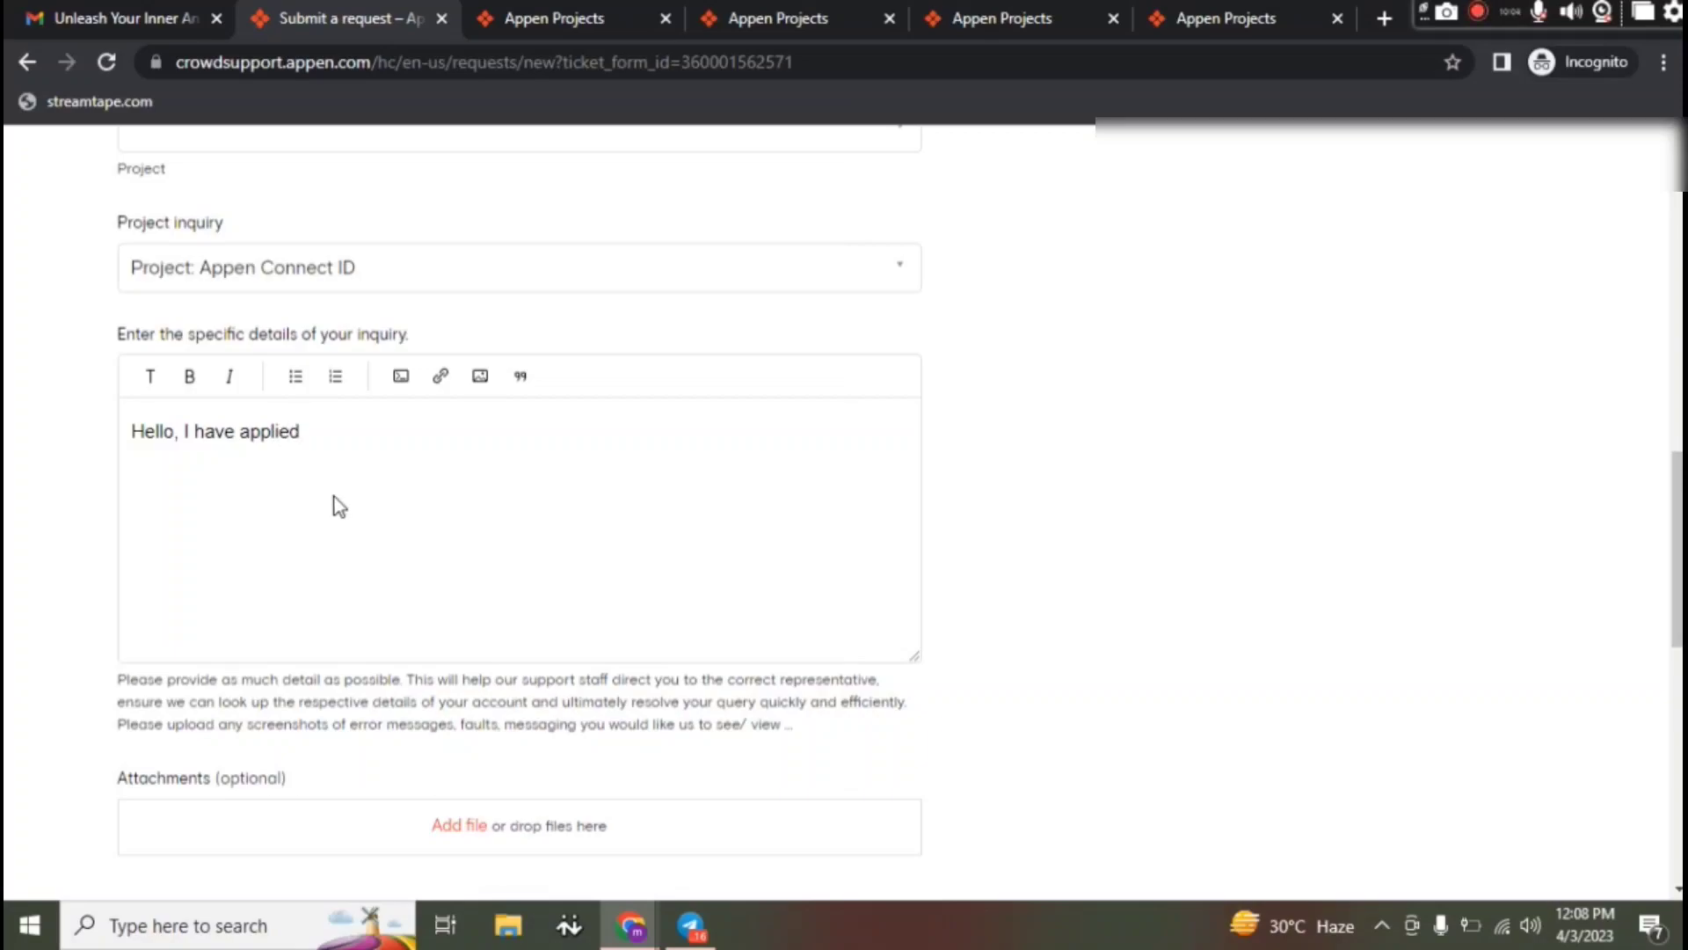
{"action": "type", "text": " project"}
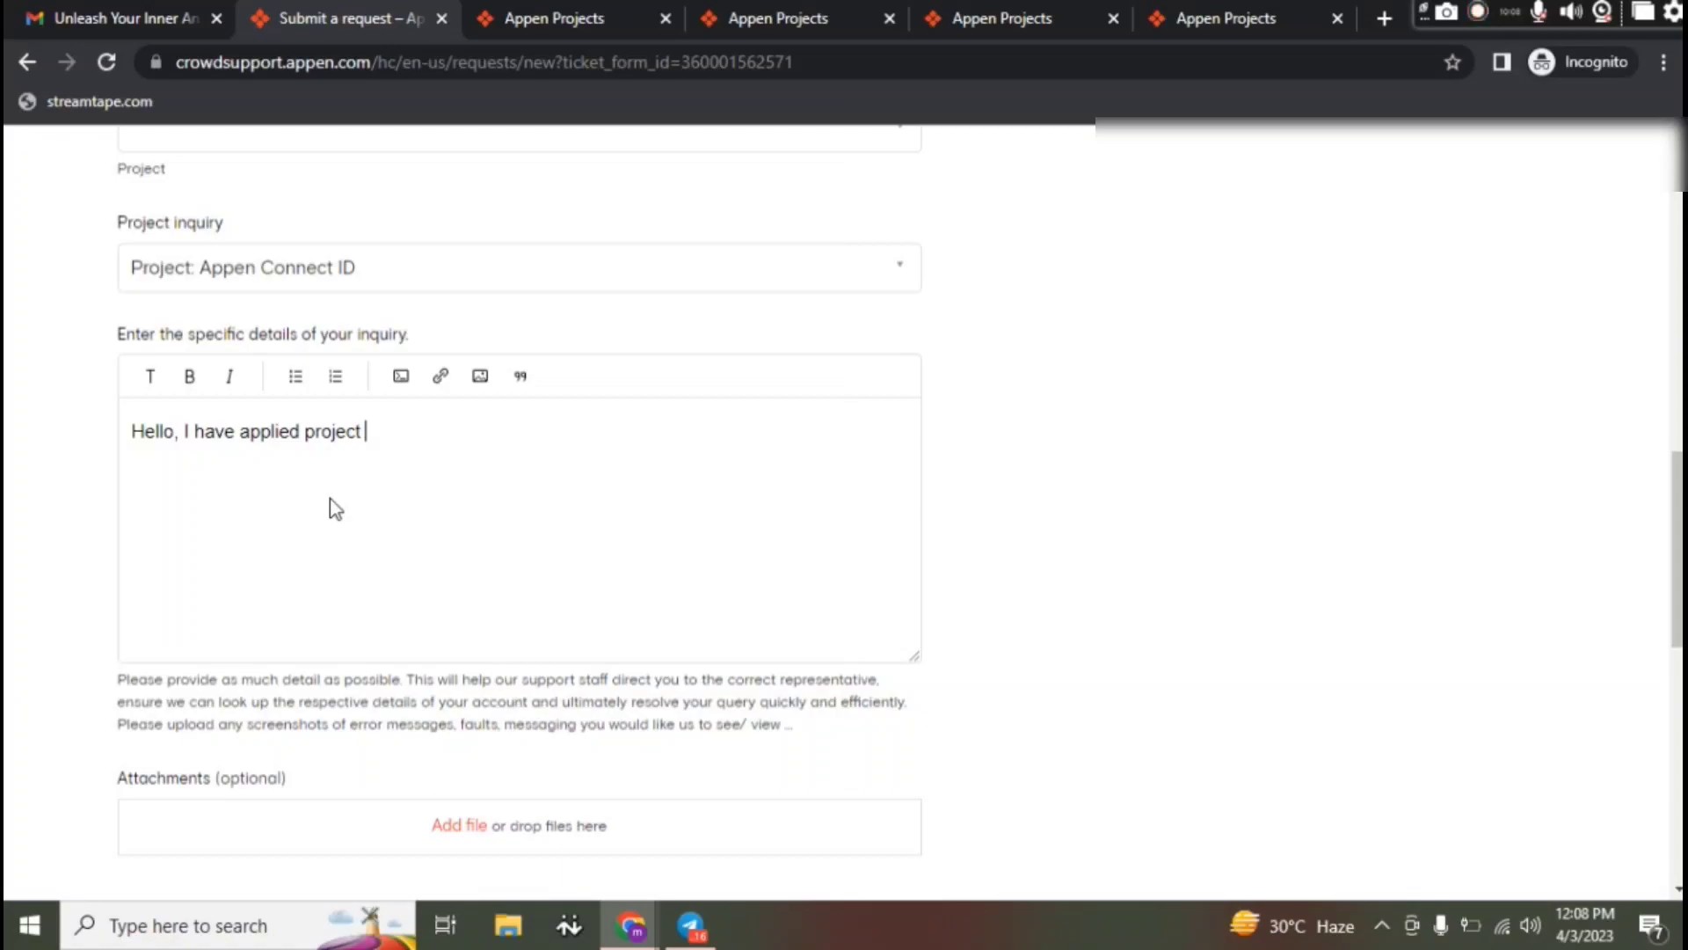
{"action": "type", "text": "Project Crescent"}
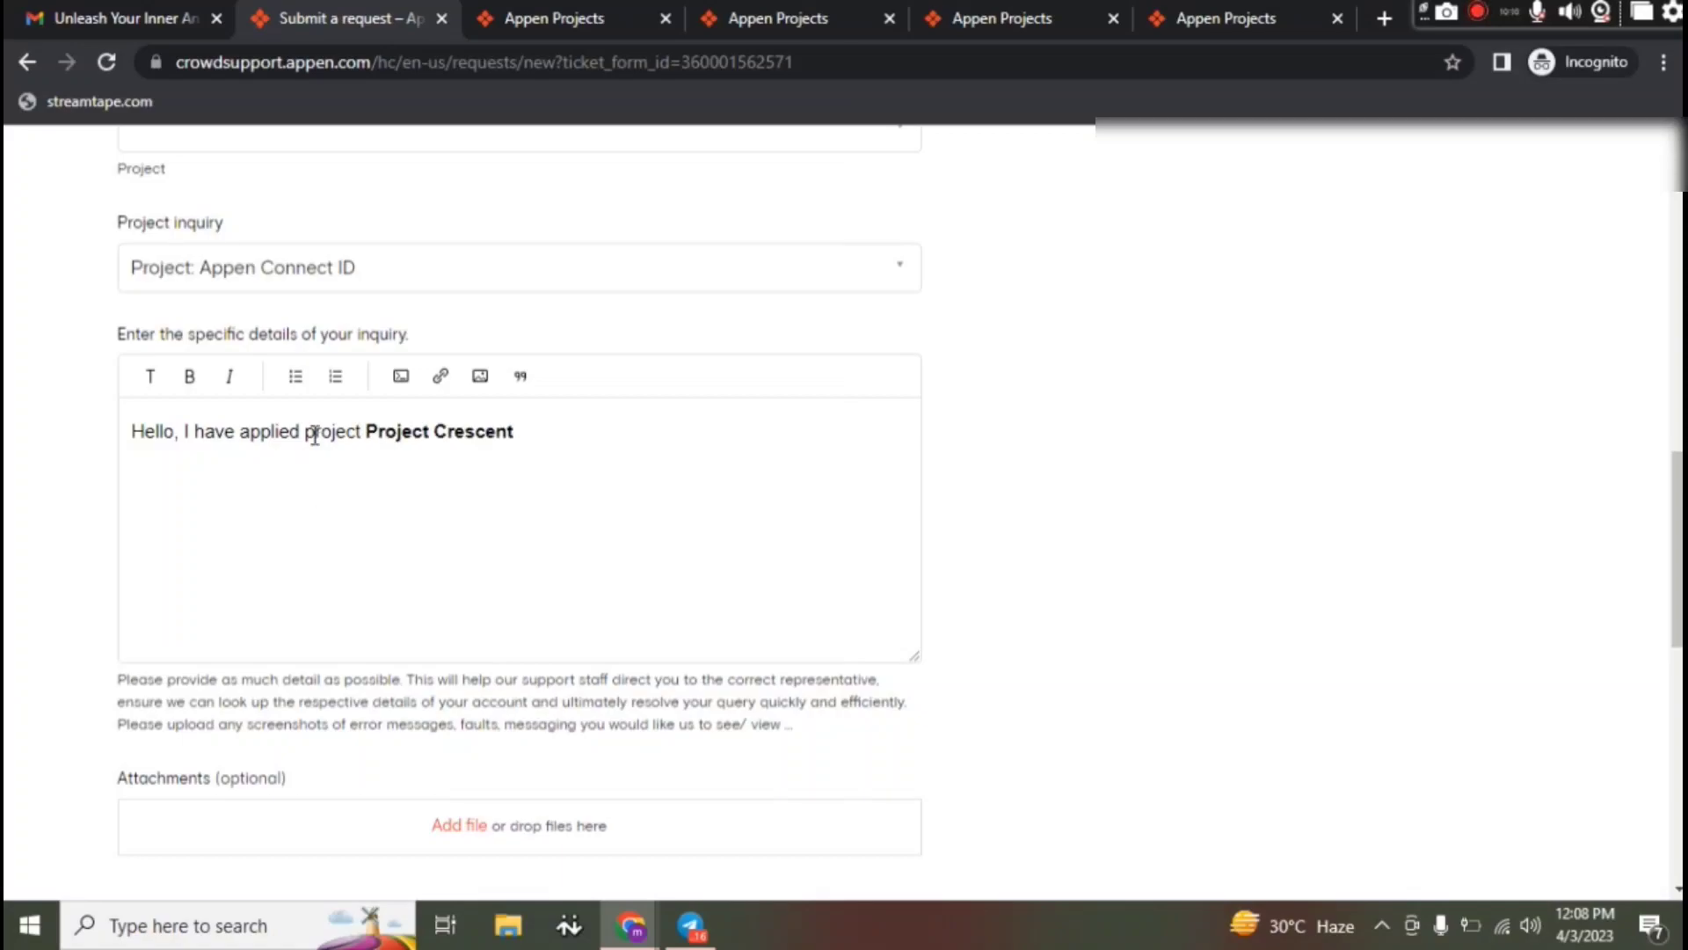
Step: Delete the redundant lowercase word "project" before "Project Crescent" and place the cursor after the project name
{"action": "left_click_drag", "start_coordinate": [305, 432], "coordinate": [364, 443]}
{"action": "key", "text": "BackSpace"}
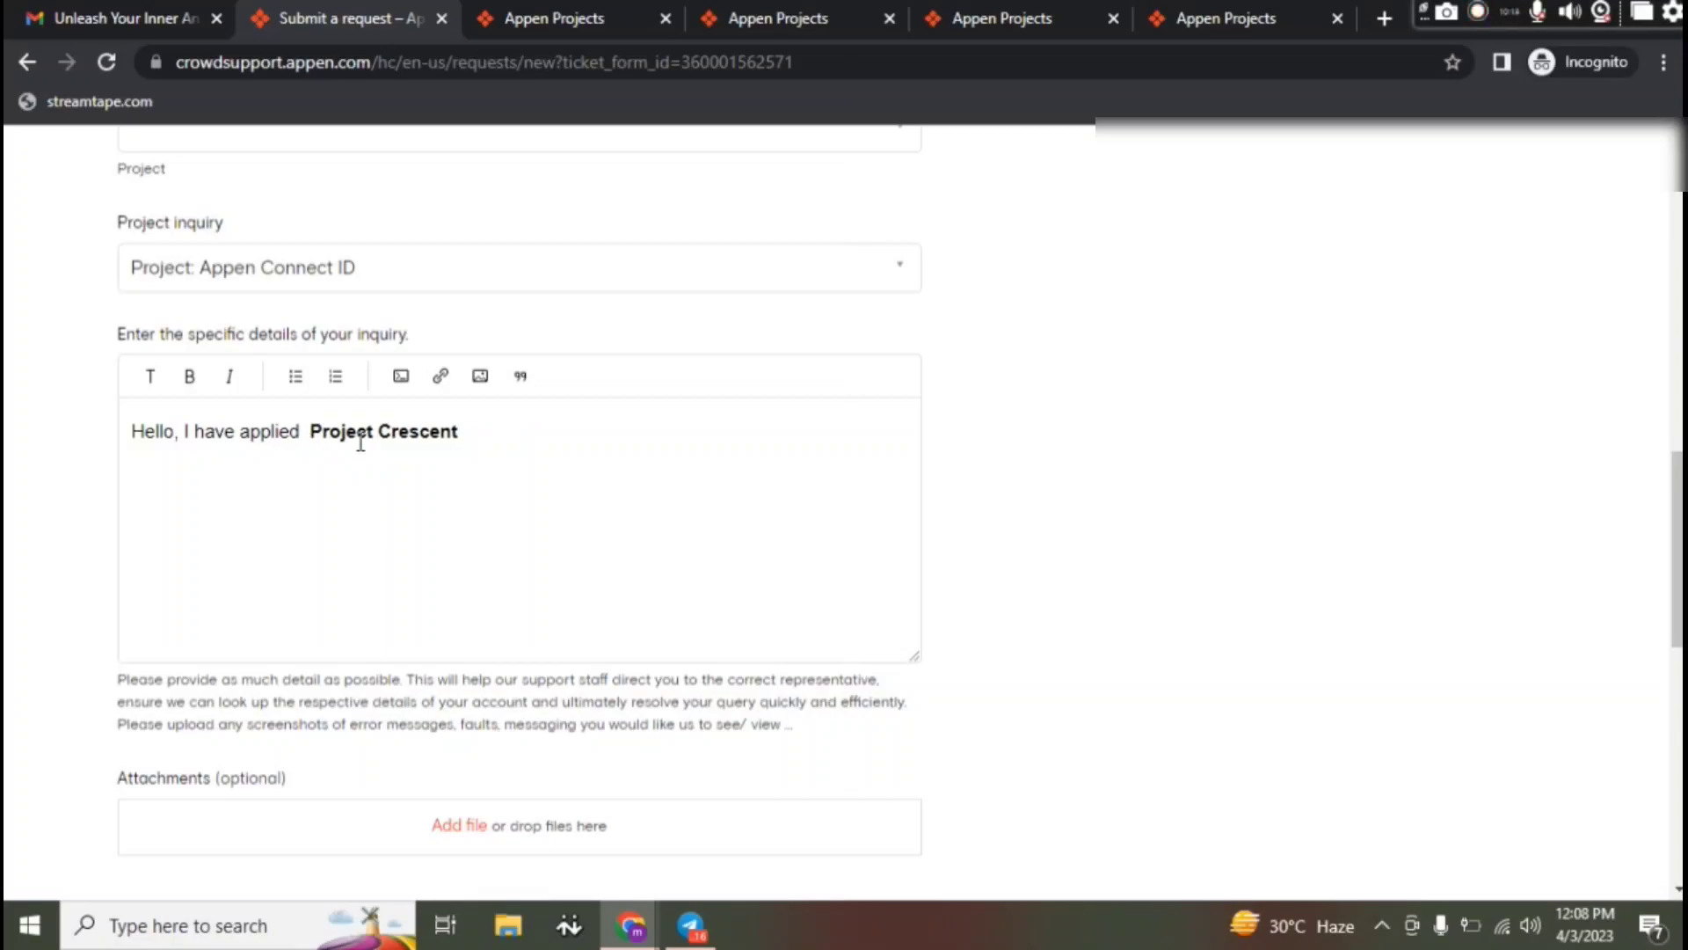
{"action": "left_click", "coordinate": [459, 437]}
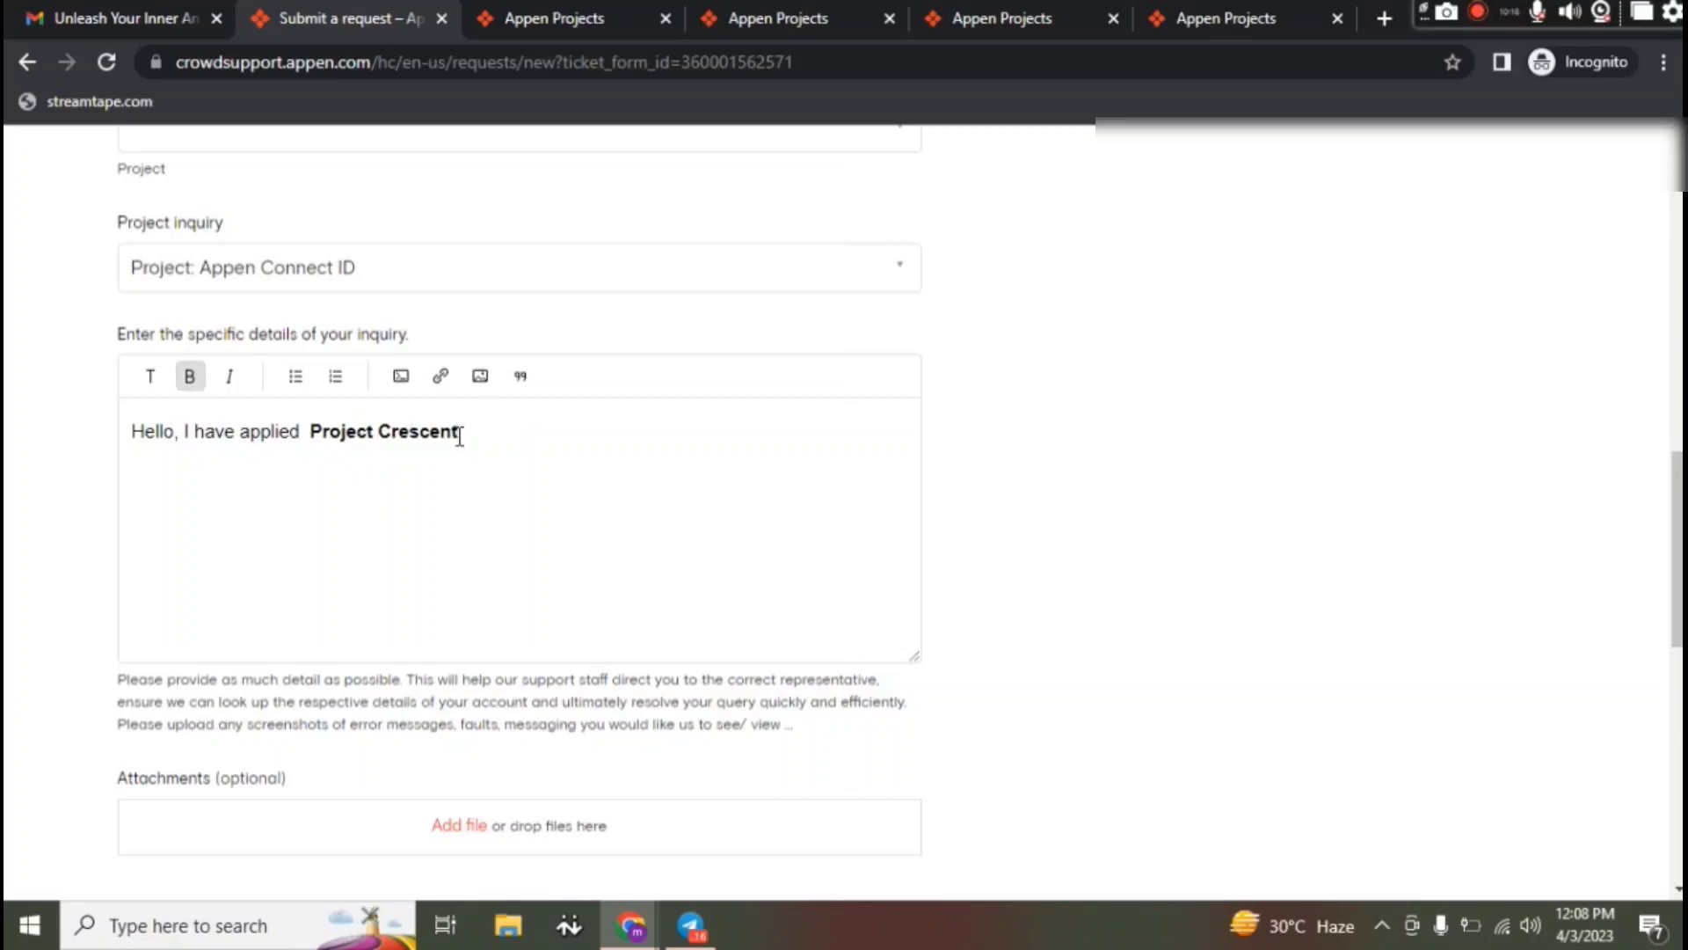
Step: Continue the inquiry details after the project name with ". Today i have recived an email regarding create WIN live Id, but"
{"action": "type", "text": ". Today i ahve"}
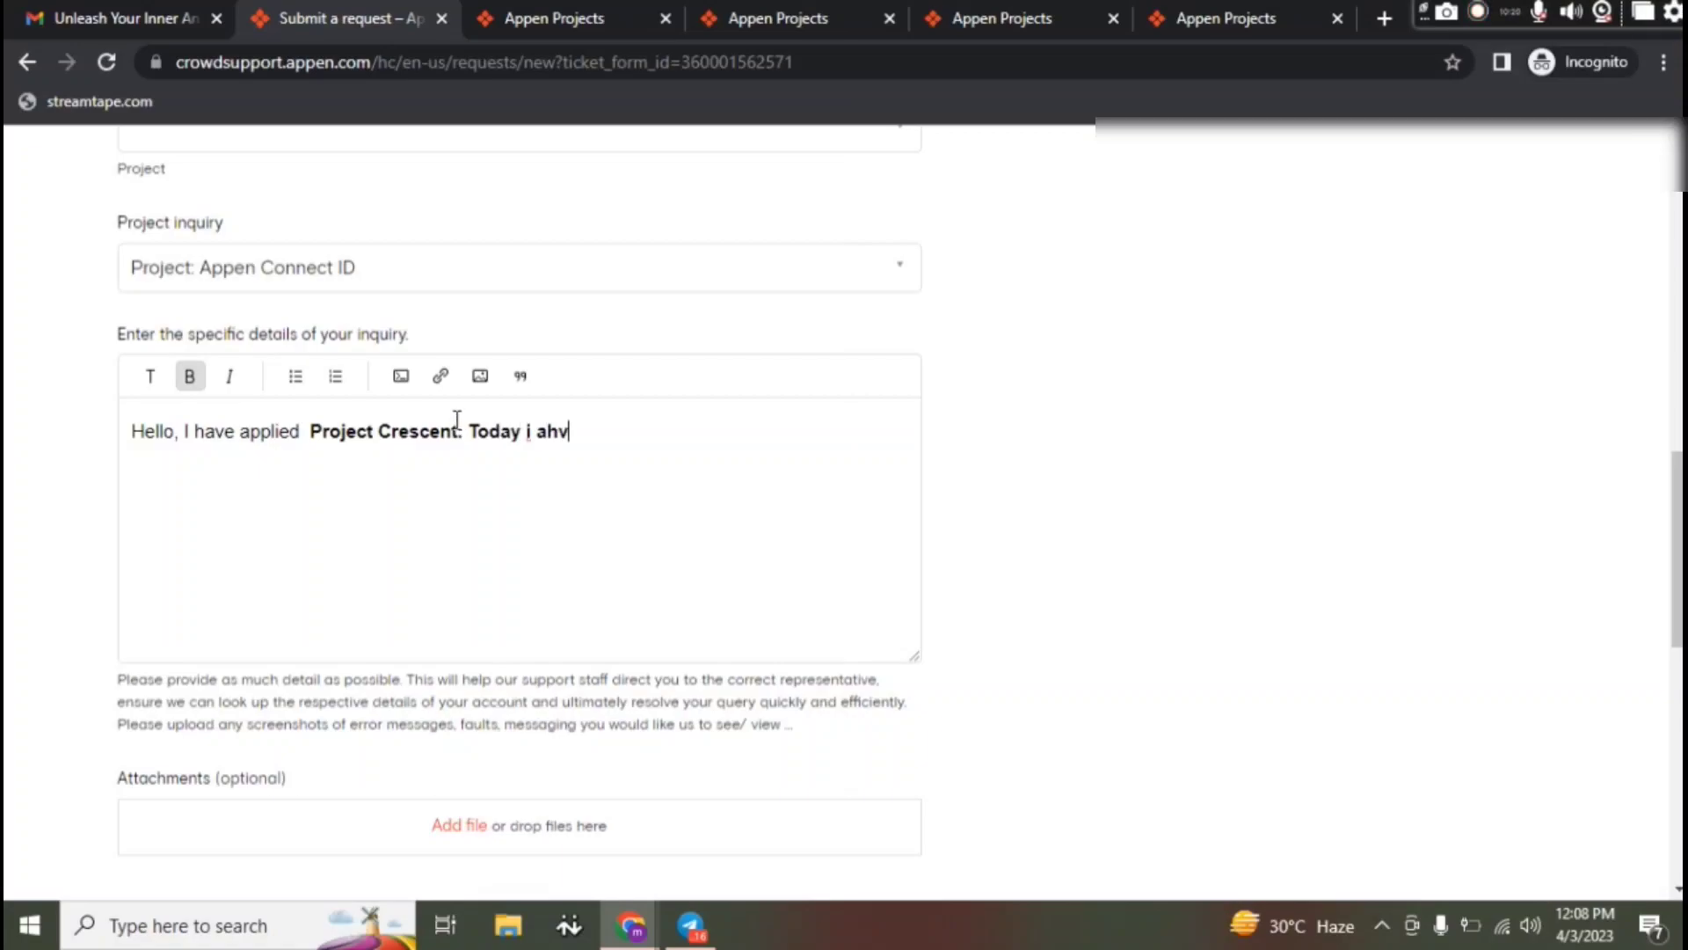
{"action": "key", "text": "BackSpace"}
{"action": "key", "text": "BackSpace"}
{"action": "key", "text": "BackSpace"}
{"action": "key", "text": "BackSpace"}
{"action": "type", "text": "have recived "}
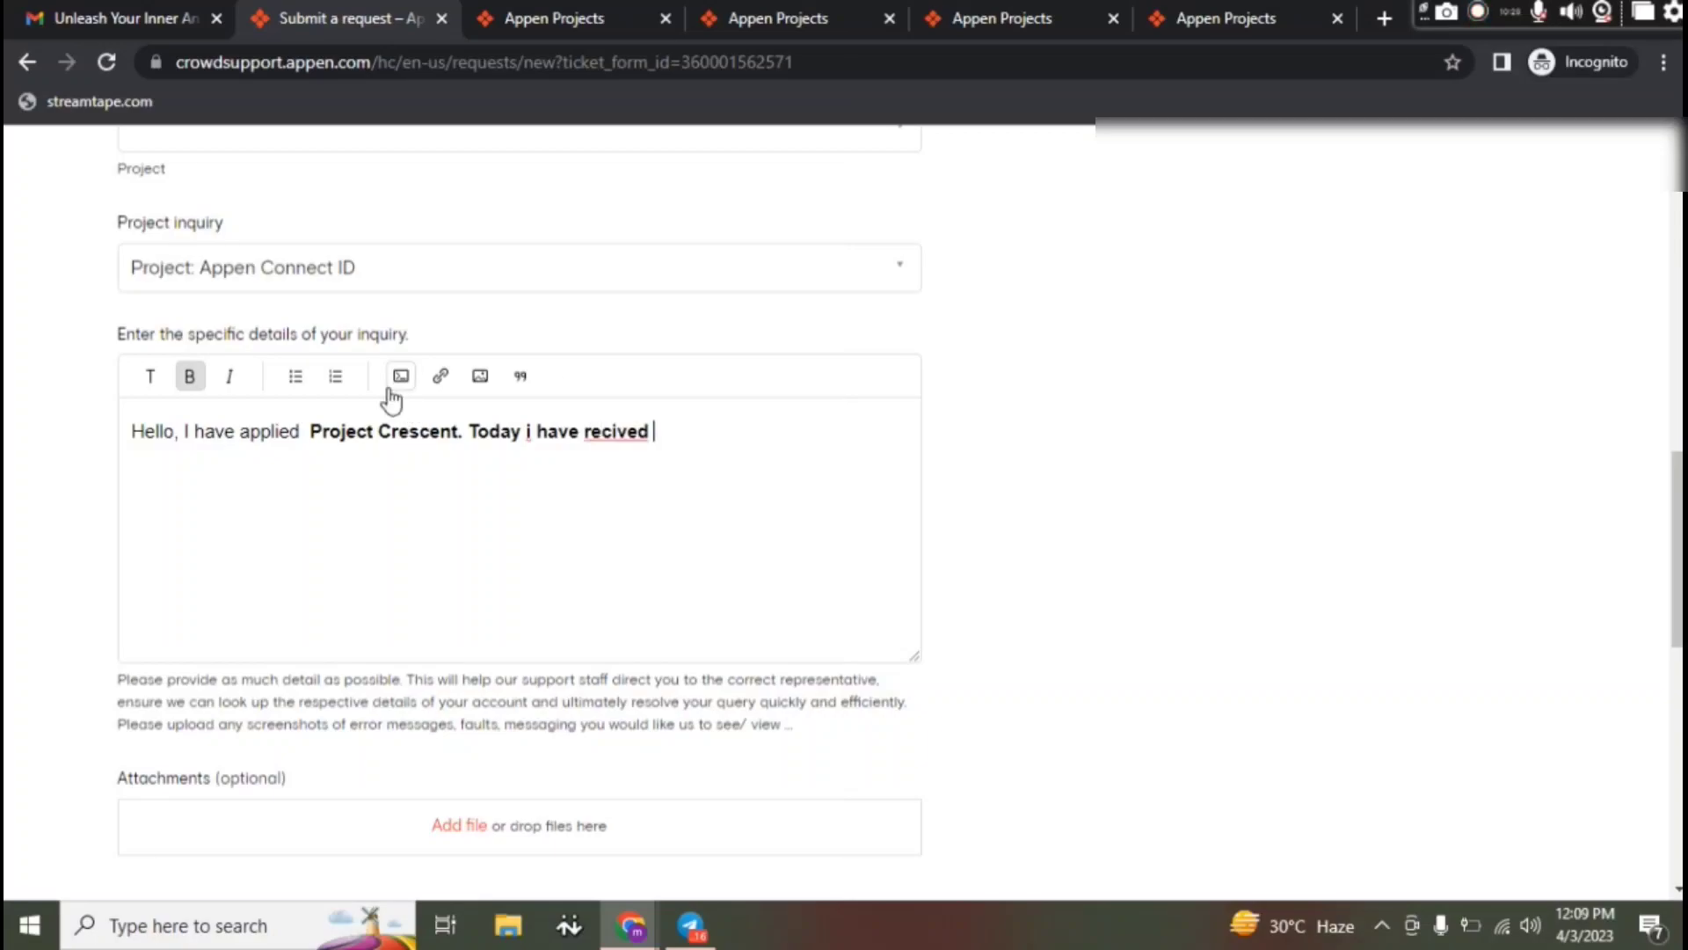
{"action": "type", "text": "an email "}
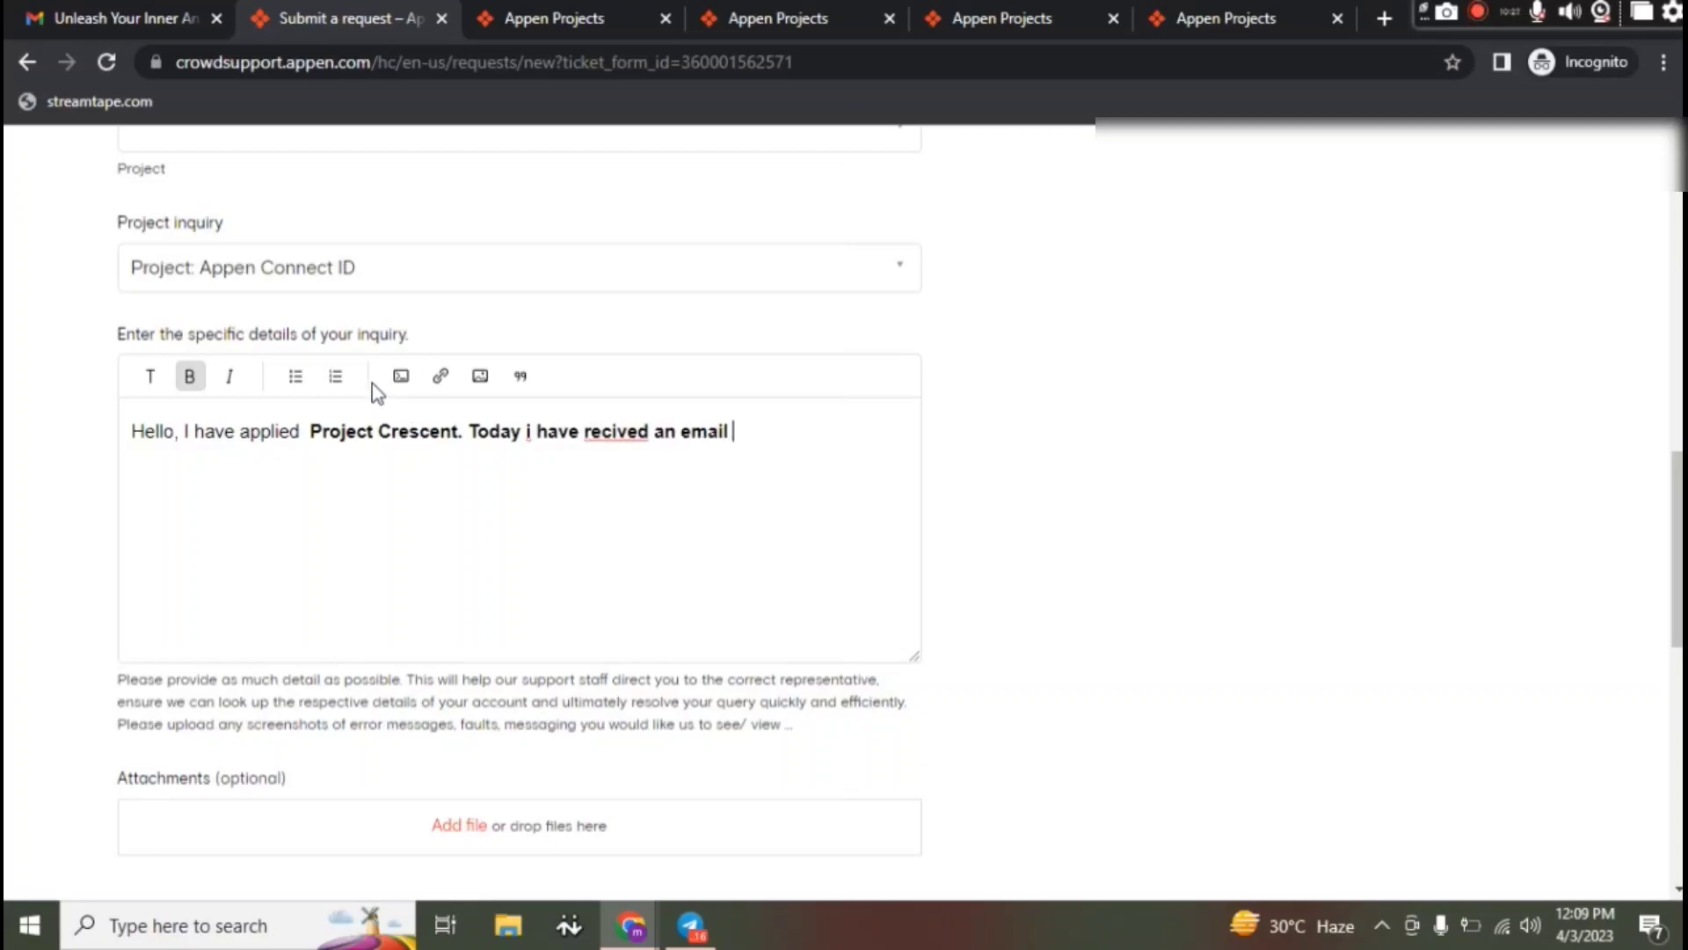
{"action": "type", "text": "regardi"}
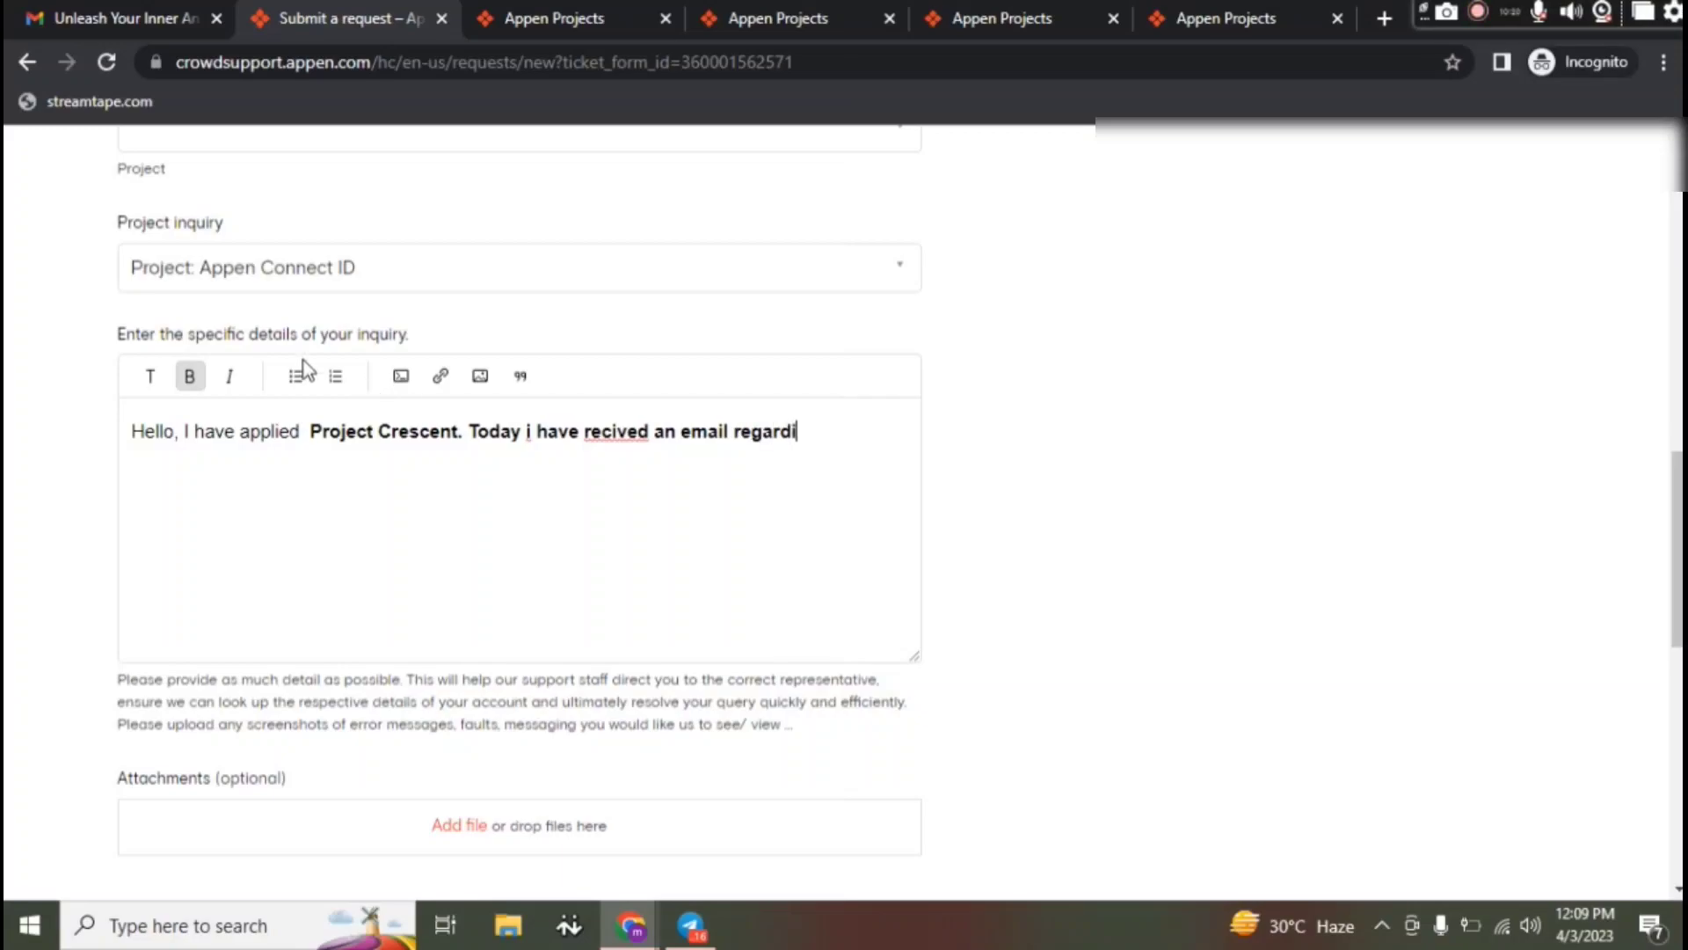
{"action": "type", "text": "ng create "}
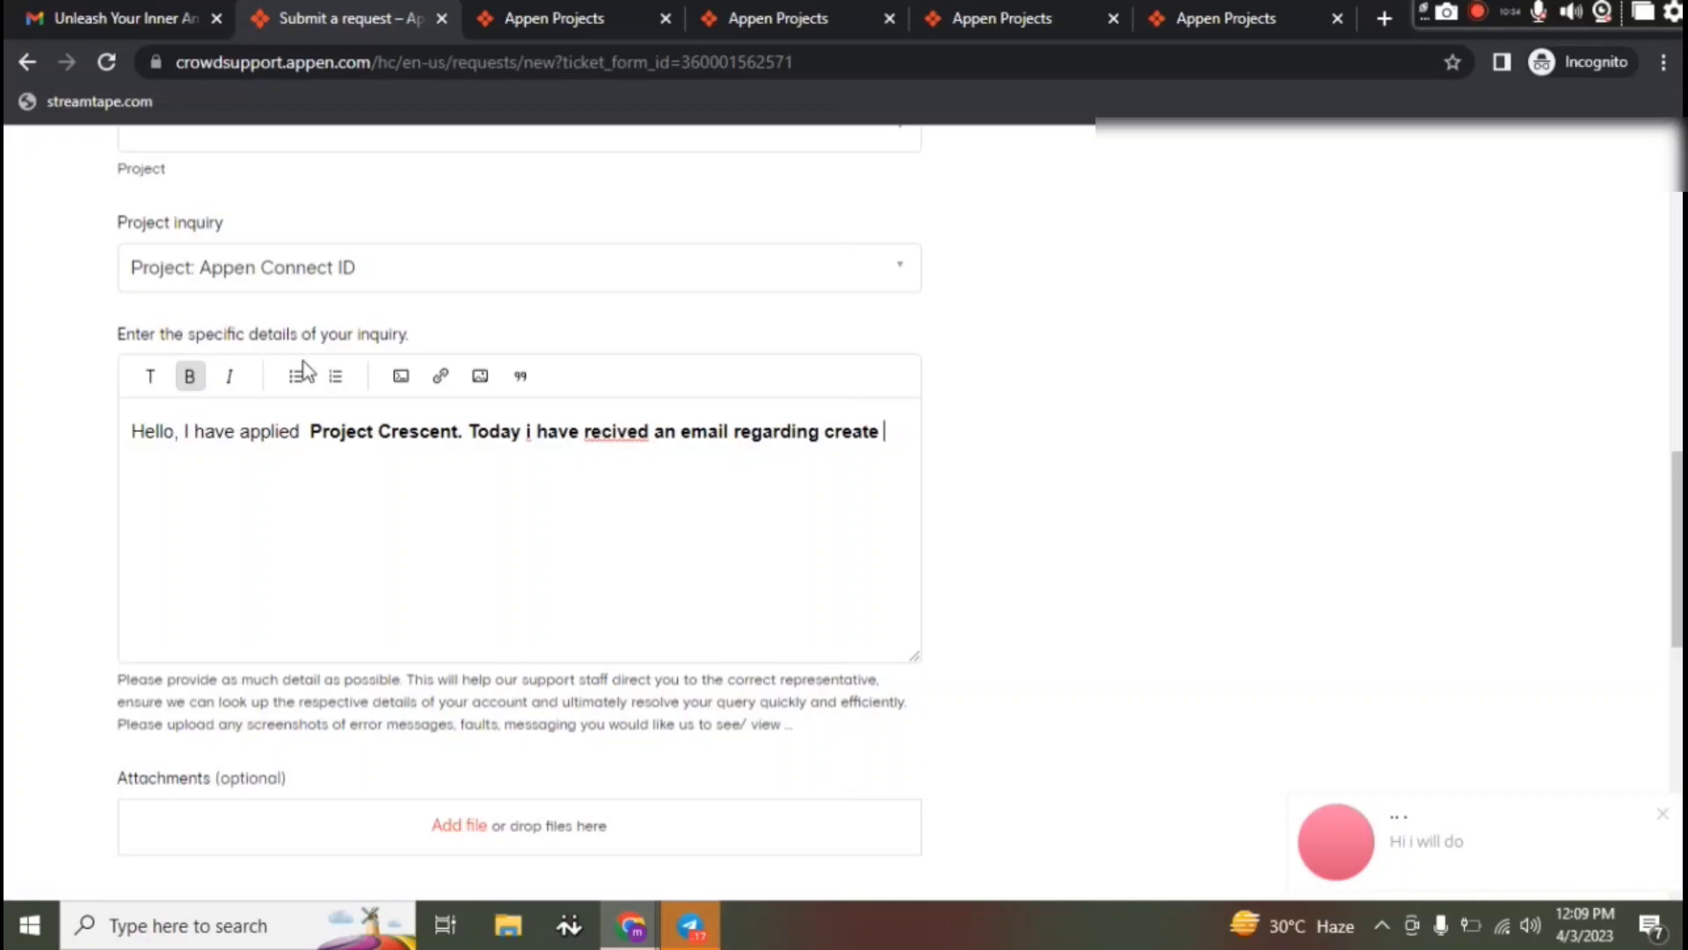
{"action": "type", "text": "WINd"}
{"action": "key", "text": "BackSpace"}
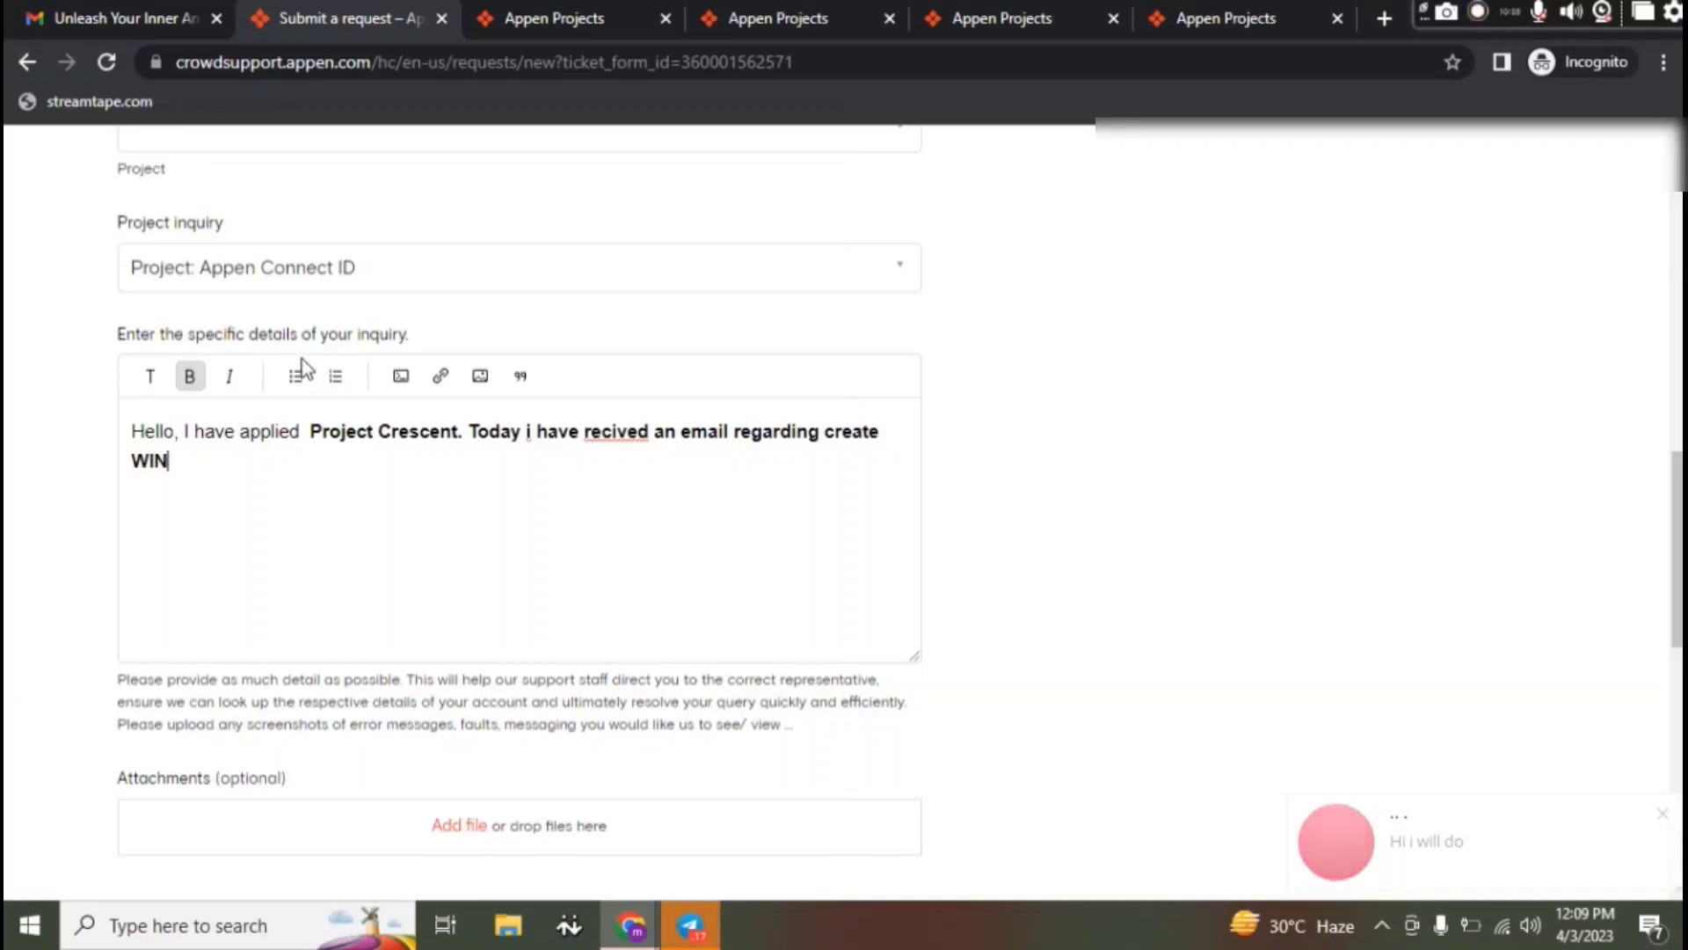
{"action": "type", "text": "live "}
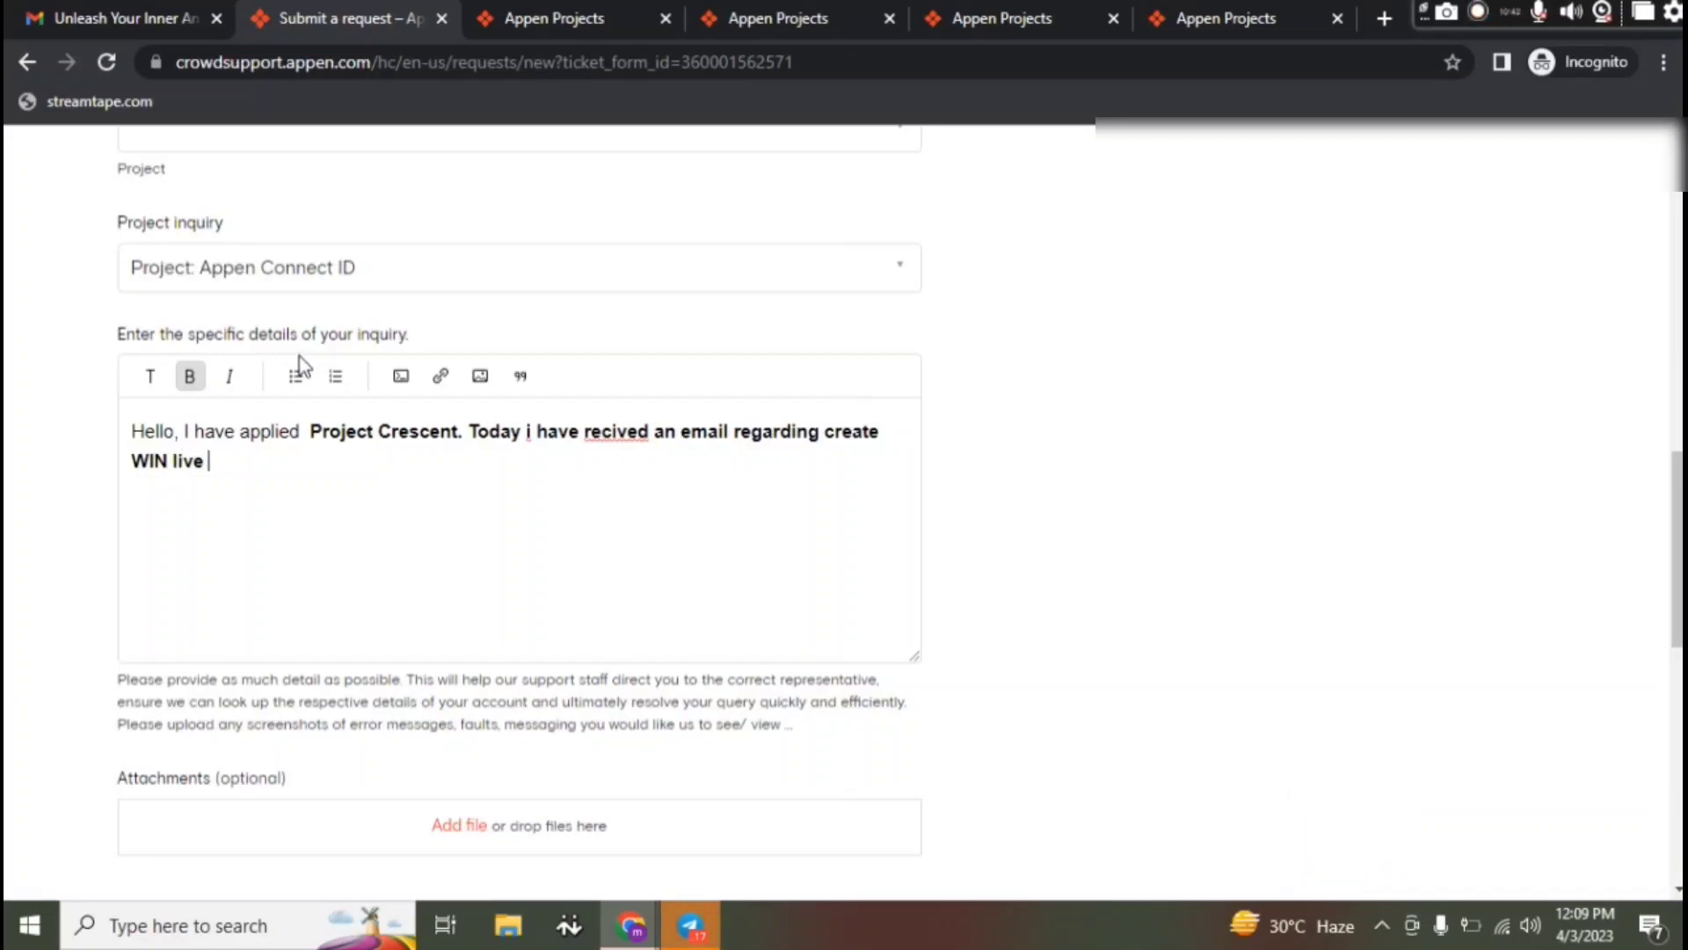
{"action": "type", "text": "Id, but"}
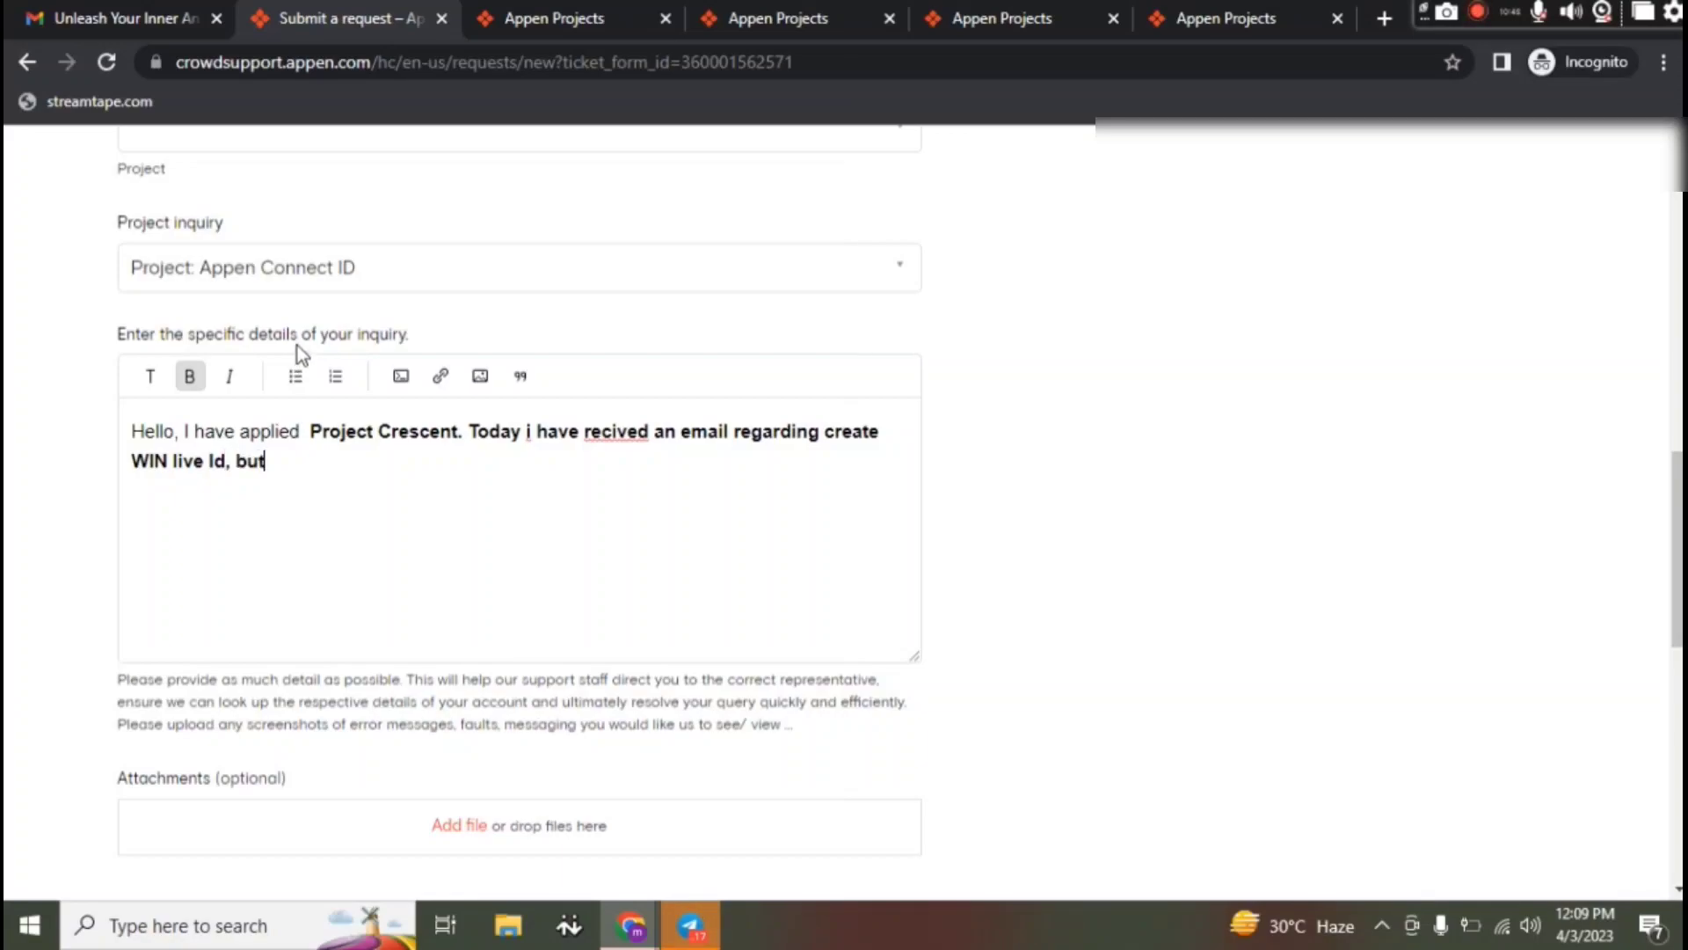
Step: Finish the inquiry details with "after click on your link, nothing happen. Please help me to figure out this problem."
{"action": "type", "text": " after click"}
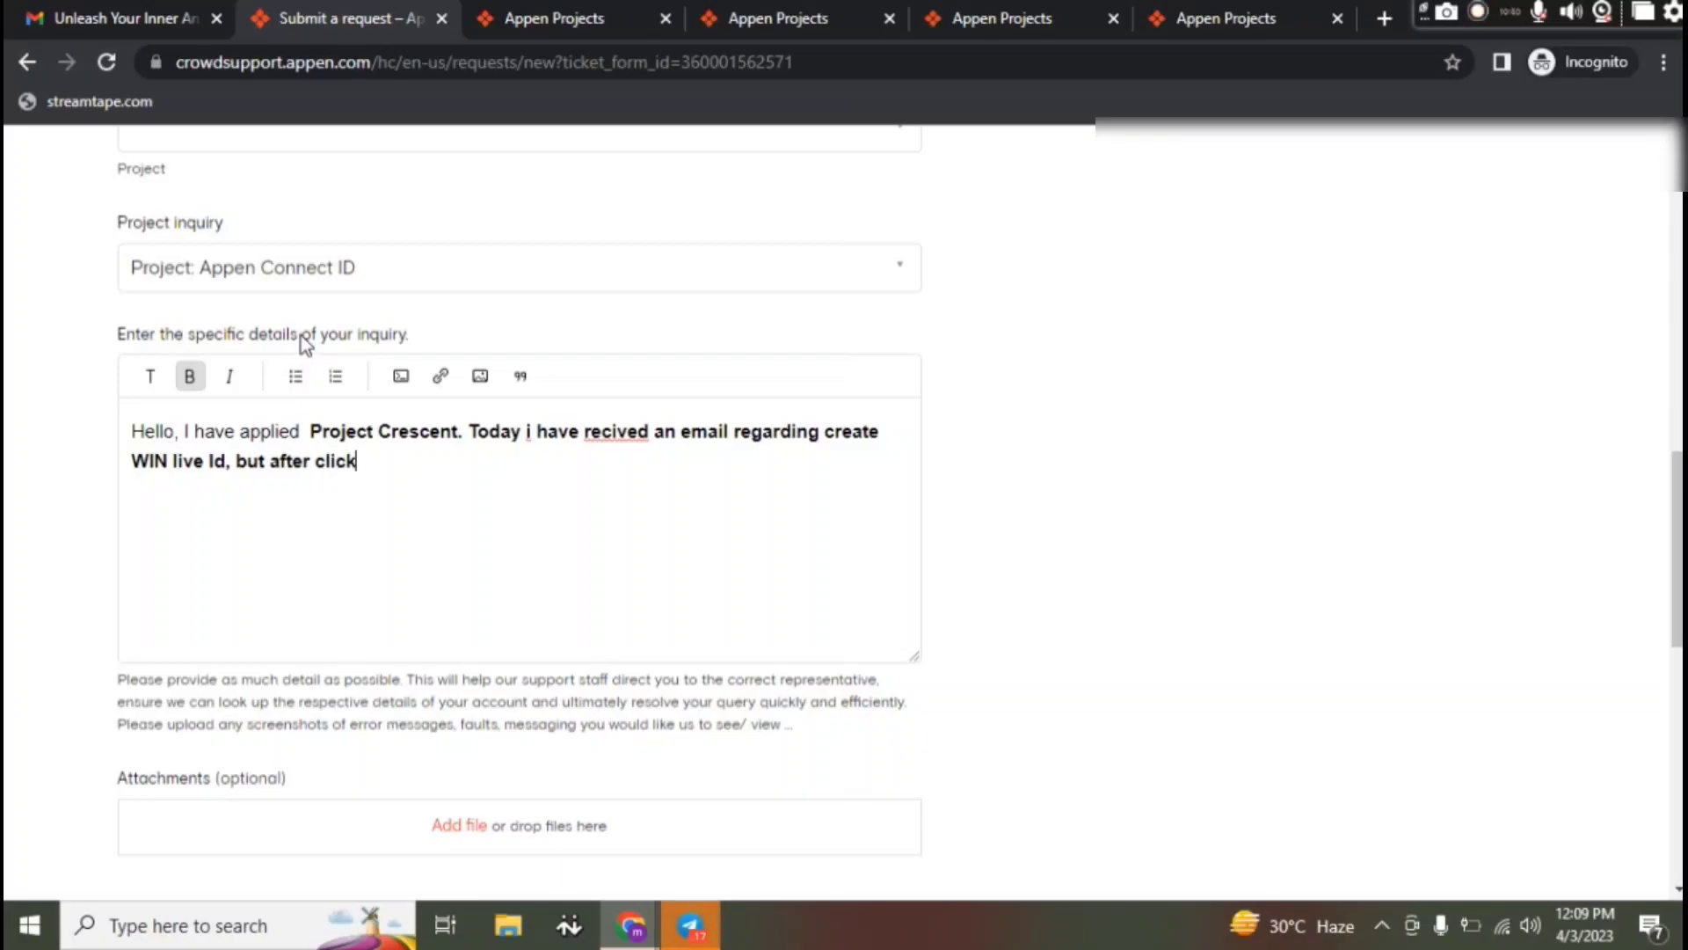
{"action": "type", "text": " on your link"}
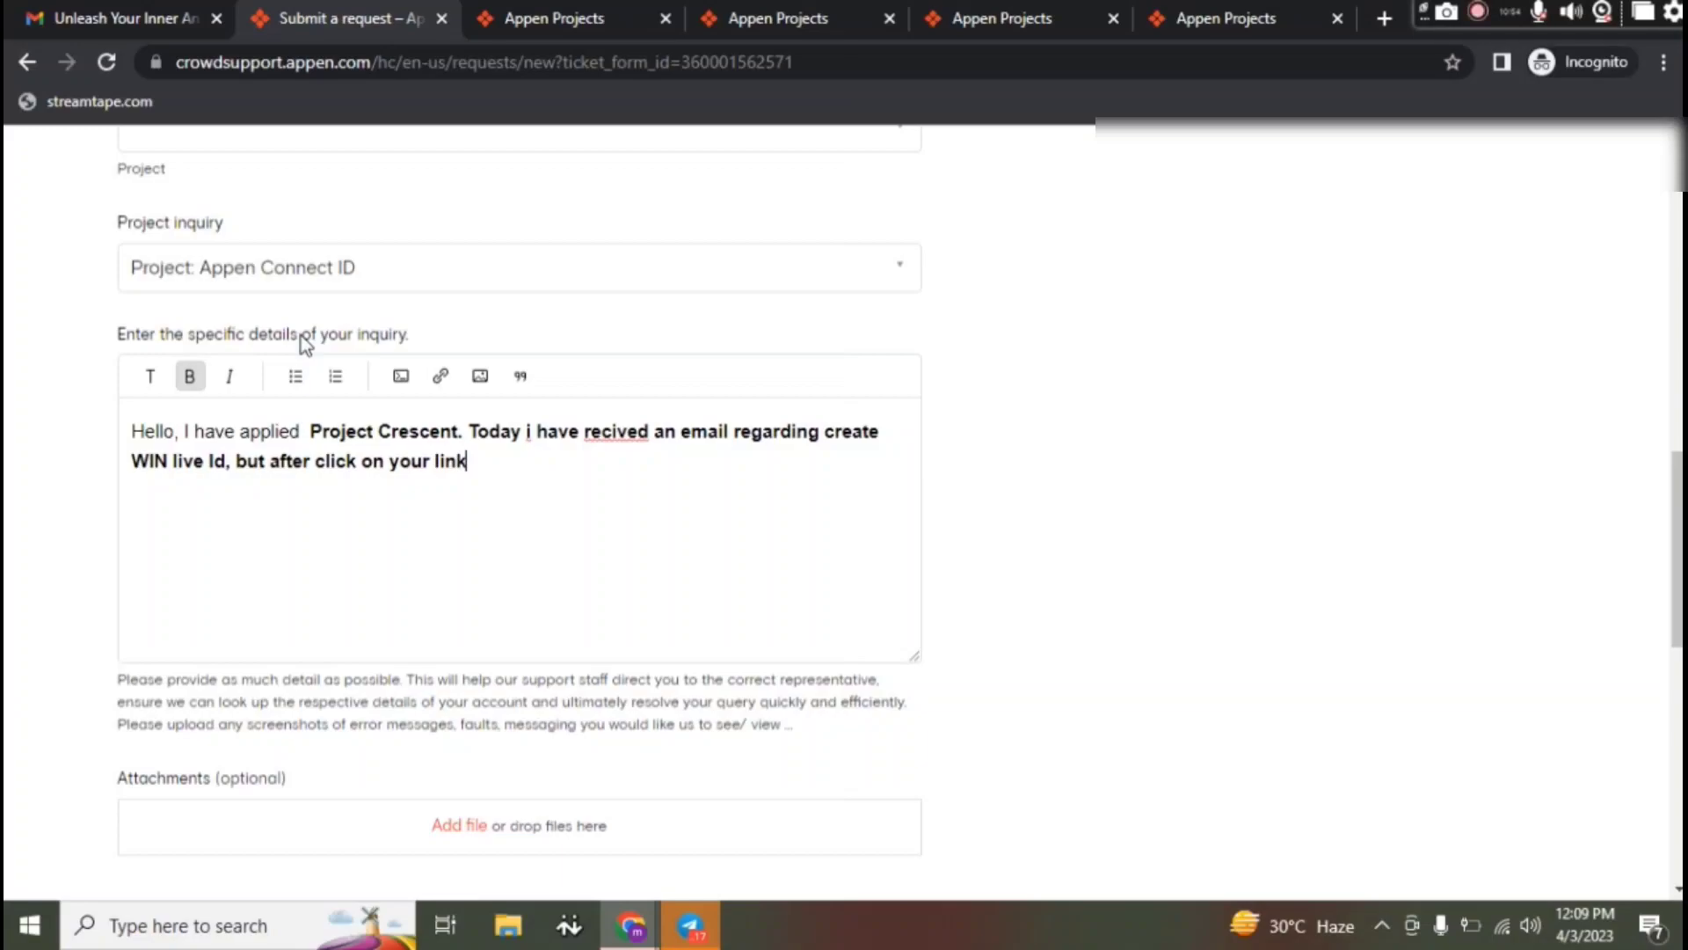
{"action": "type", "text": ", nothing happe"}
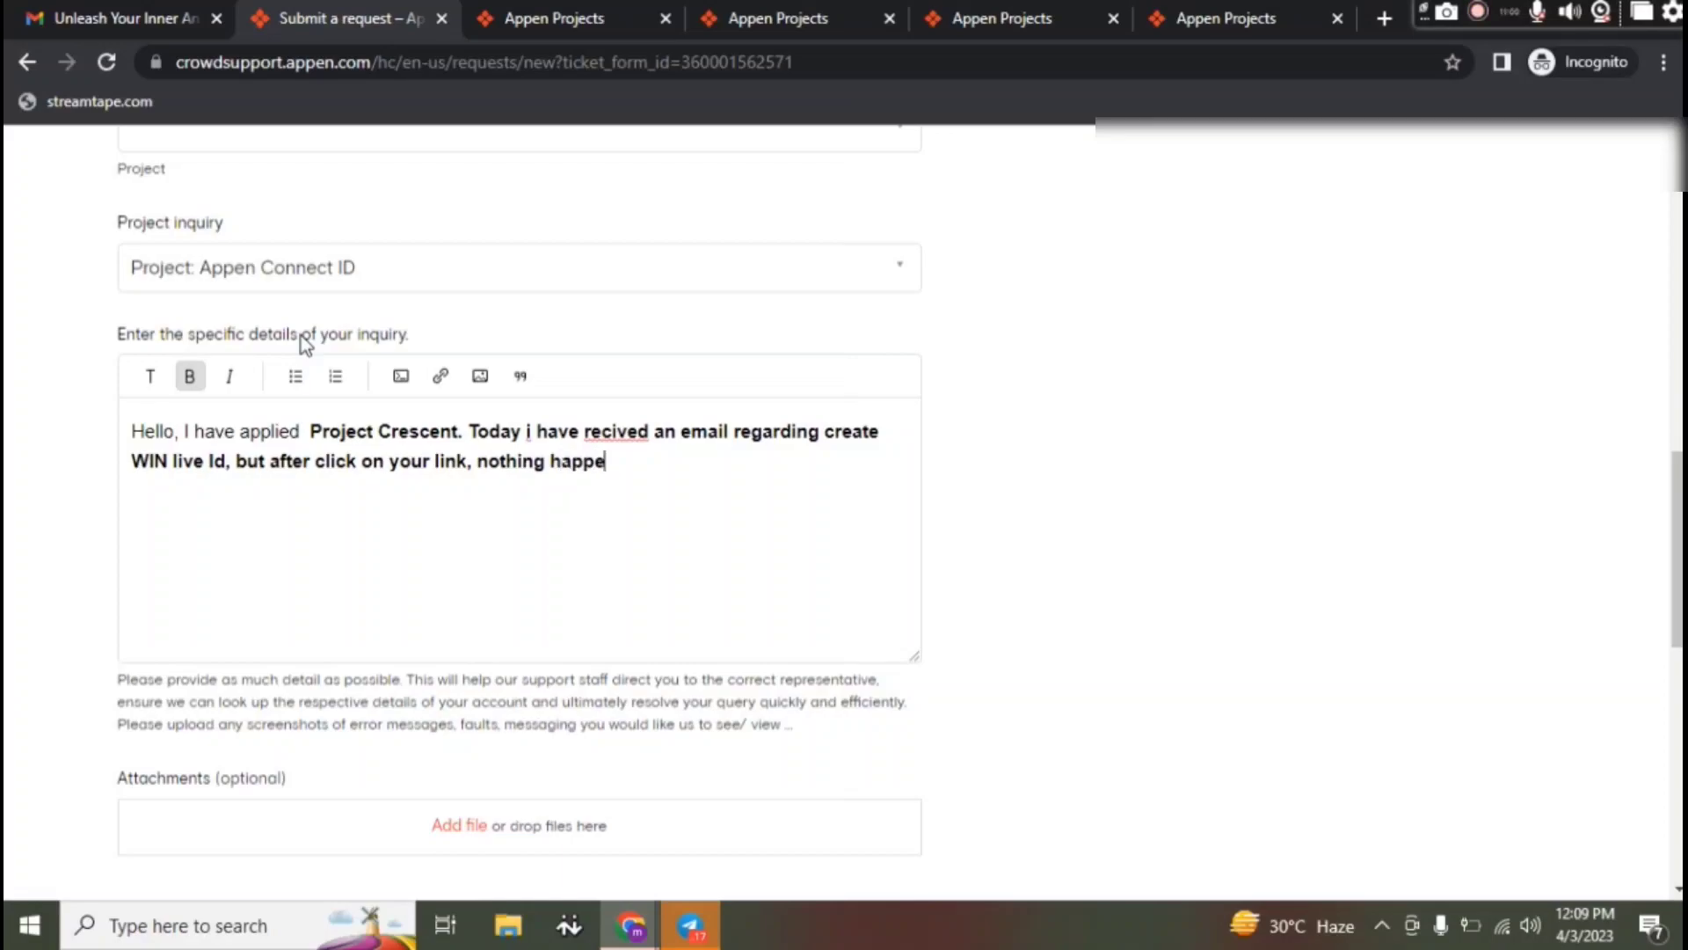
{"action": "type", "text": "n. Please hel"}
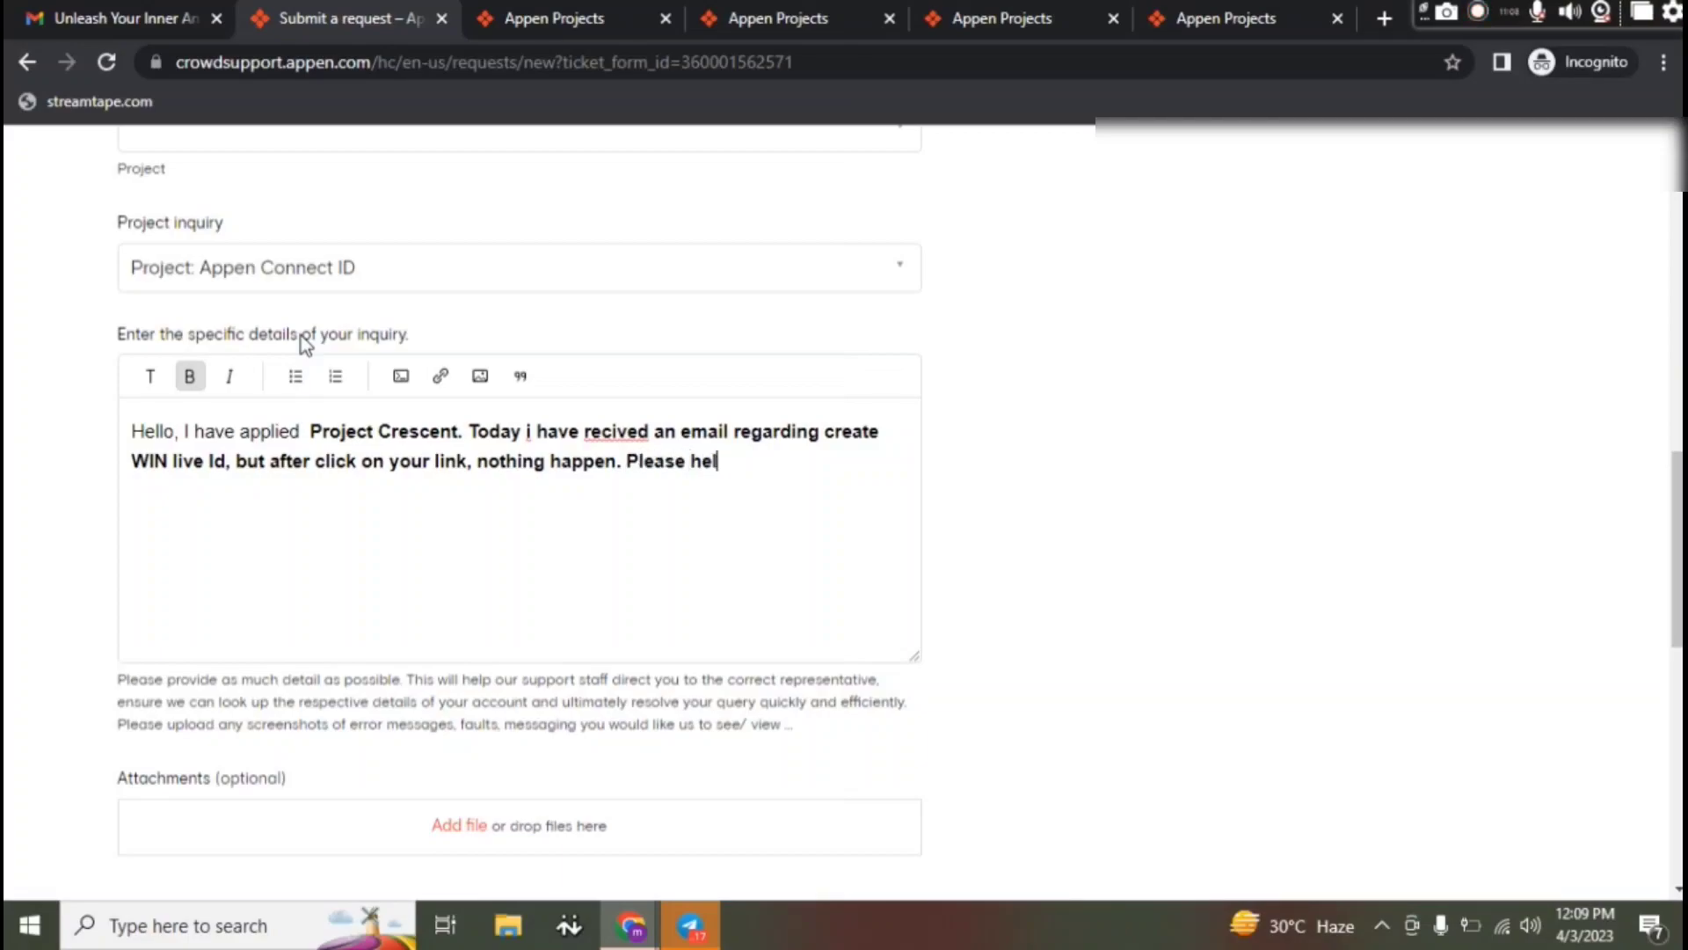
{"action": "type", "text": "p me"}
{"action": "type", "text": "to"}
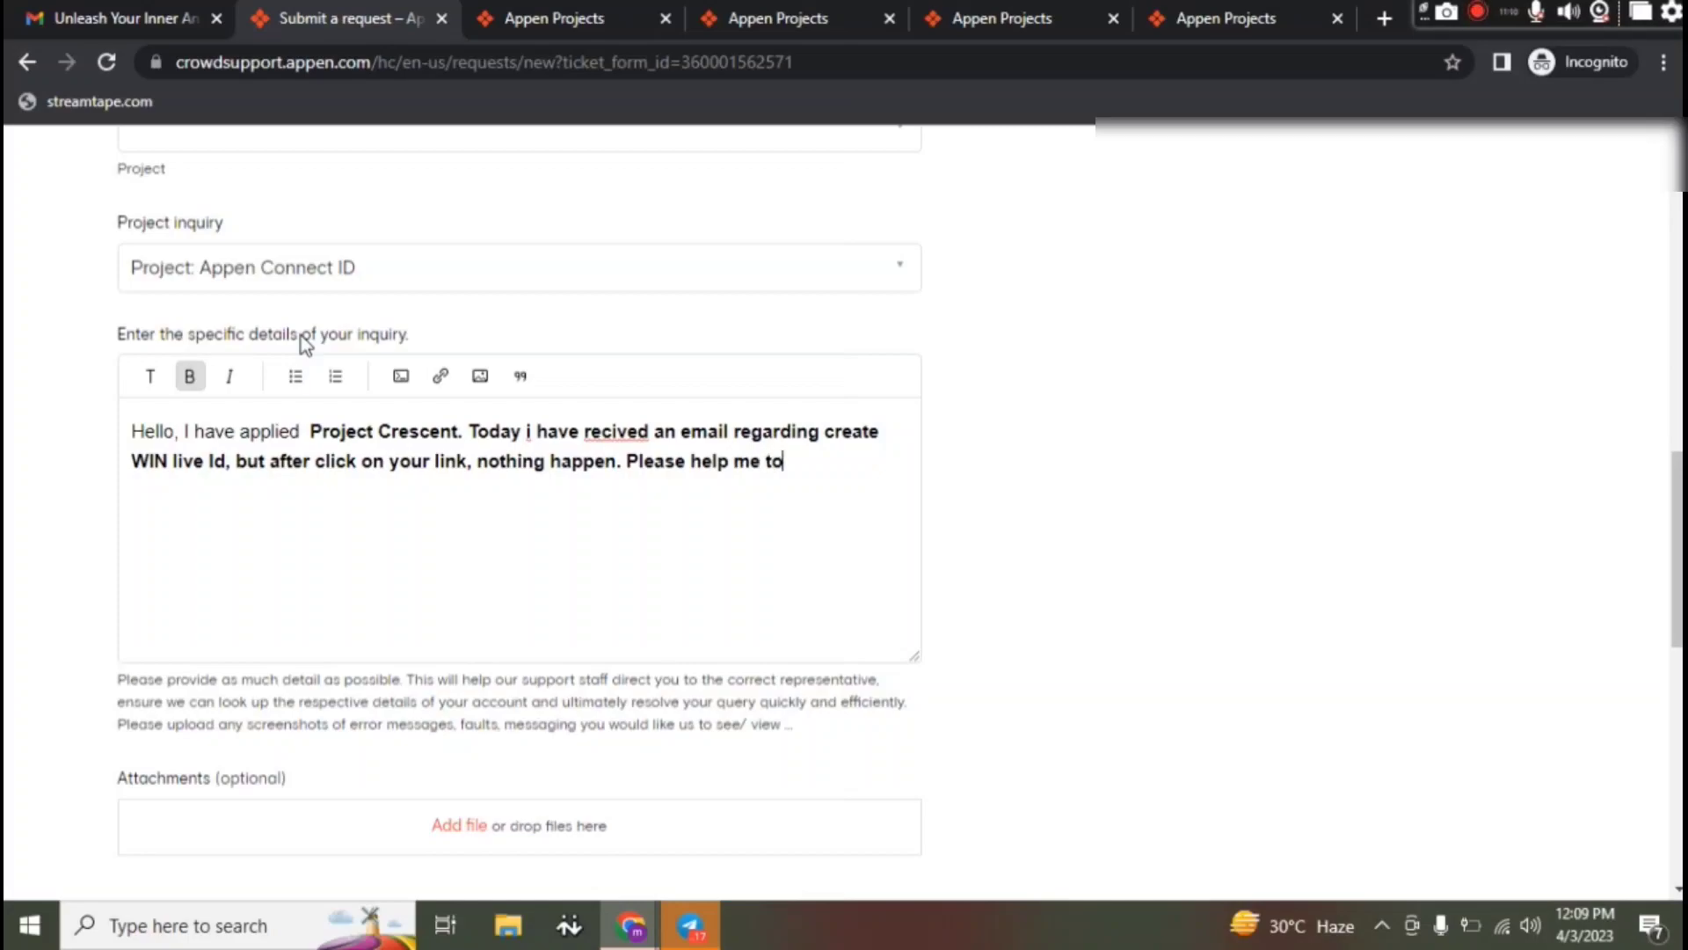
{"action": "type", "text": " figure out th"}
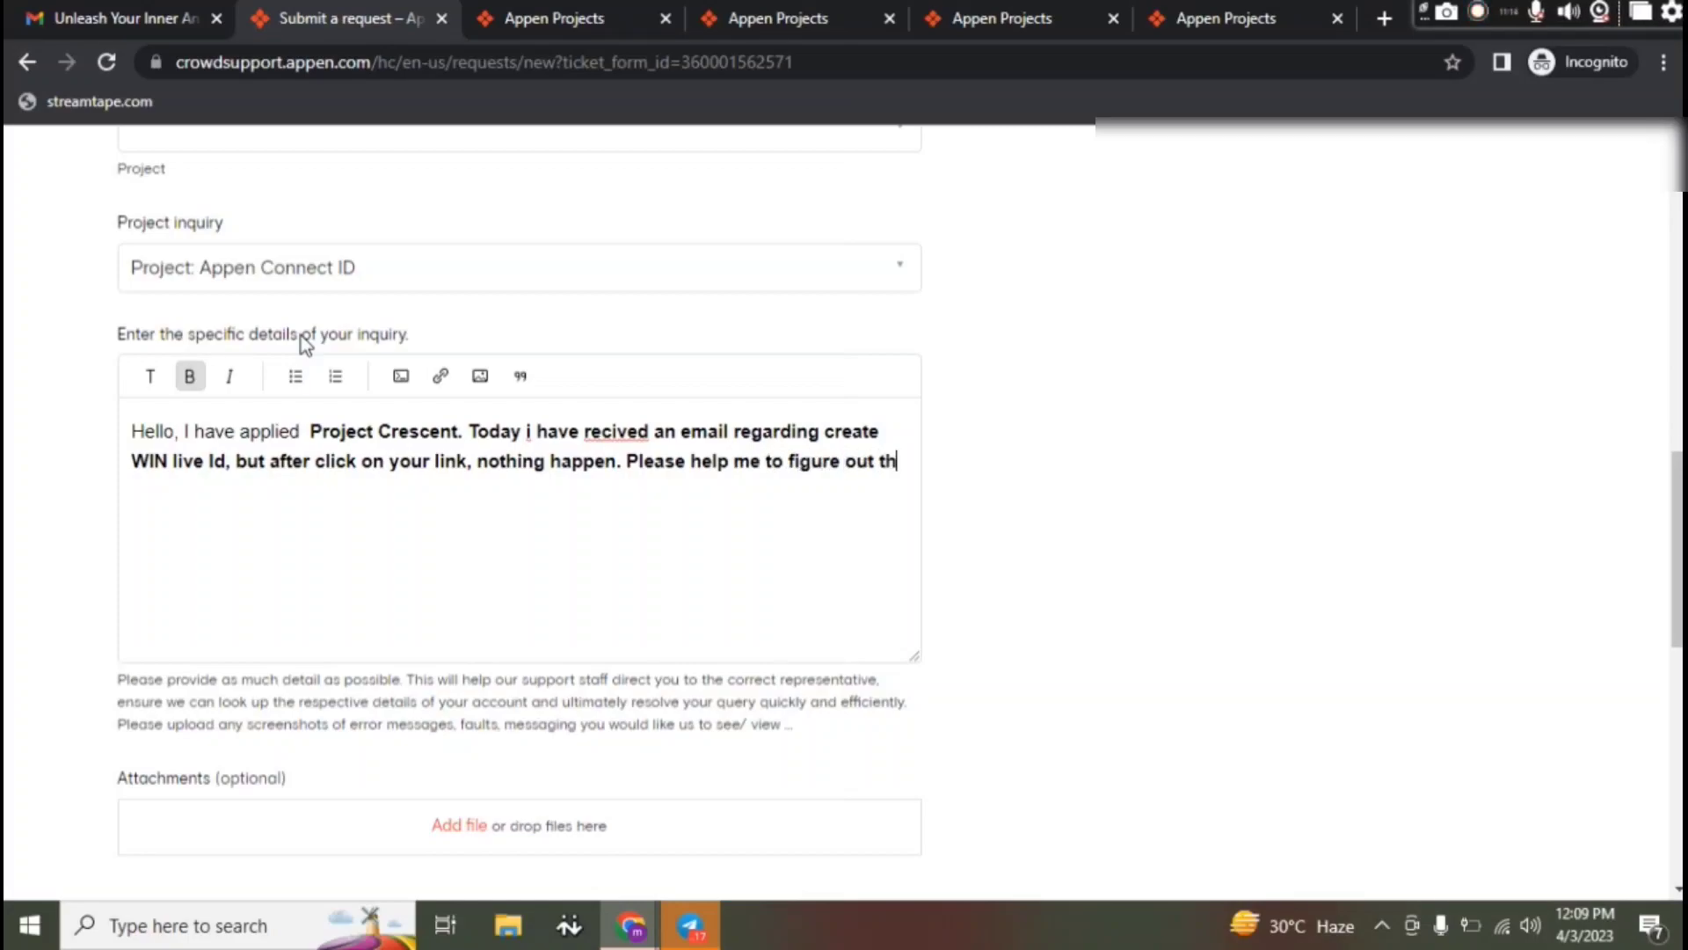
{"action": "type", "text": "is proble"}
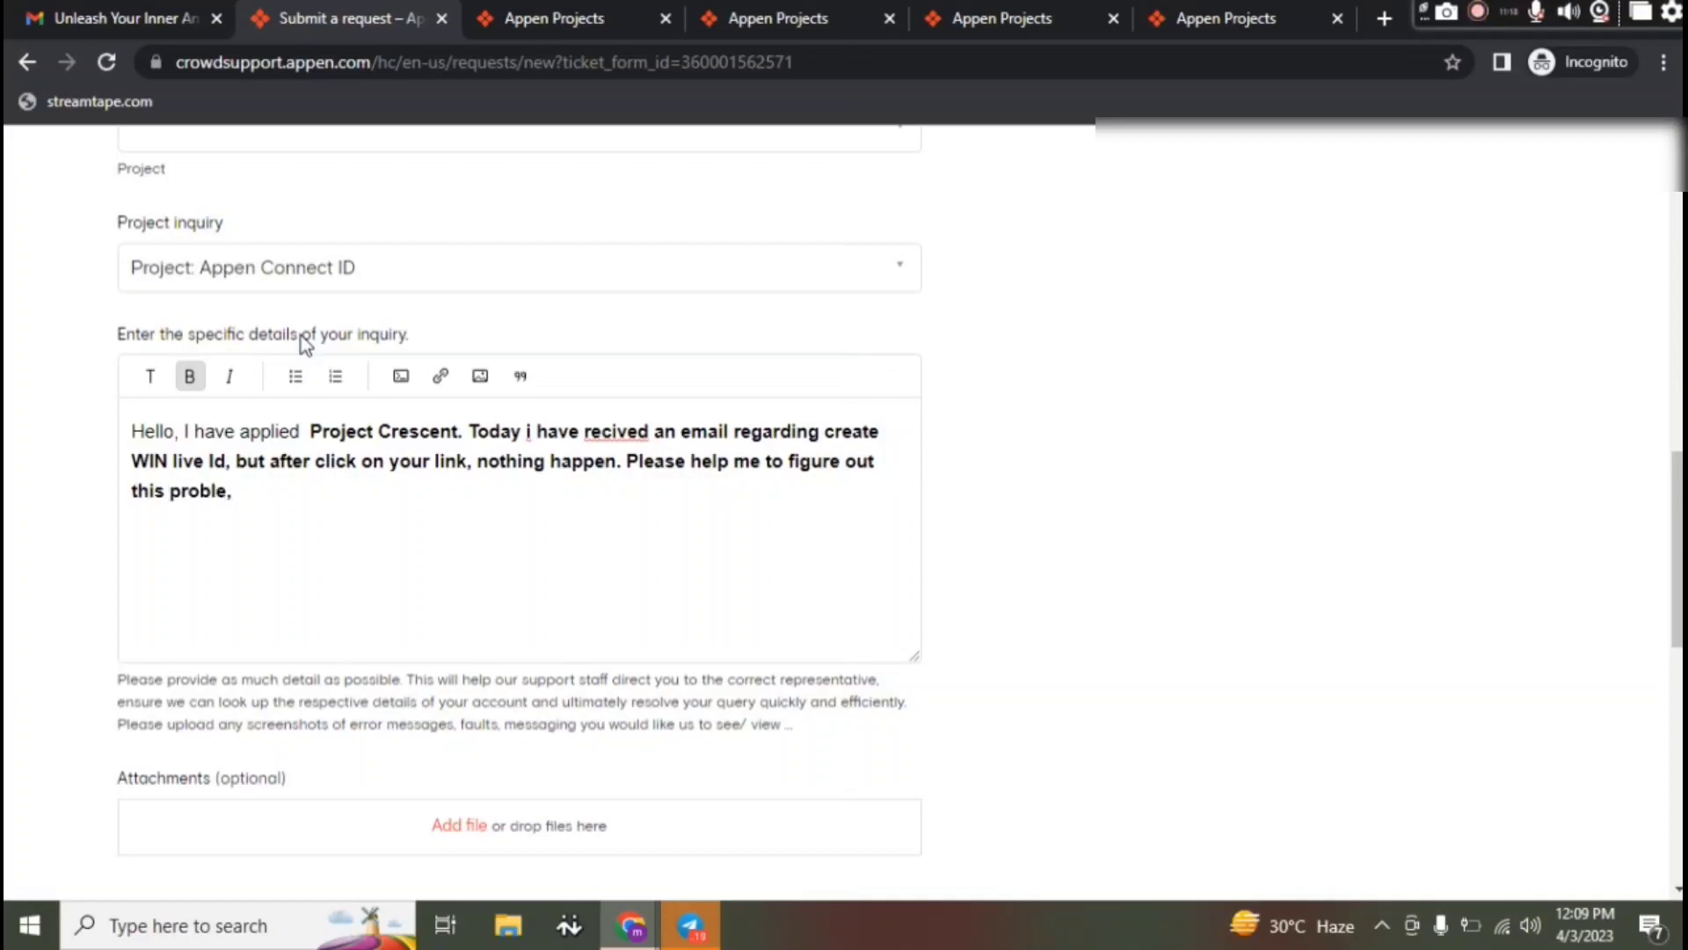
{"action": "type", "text": "m."}
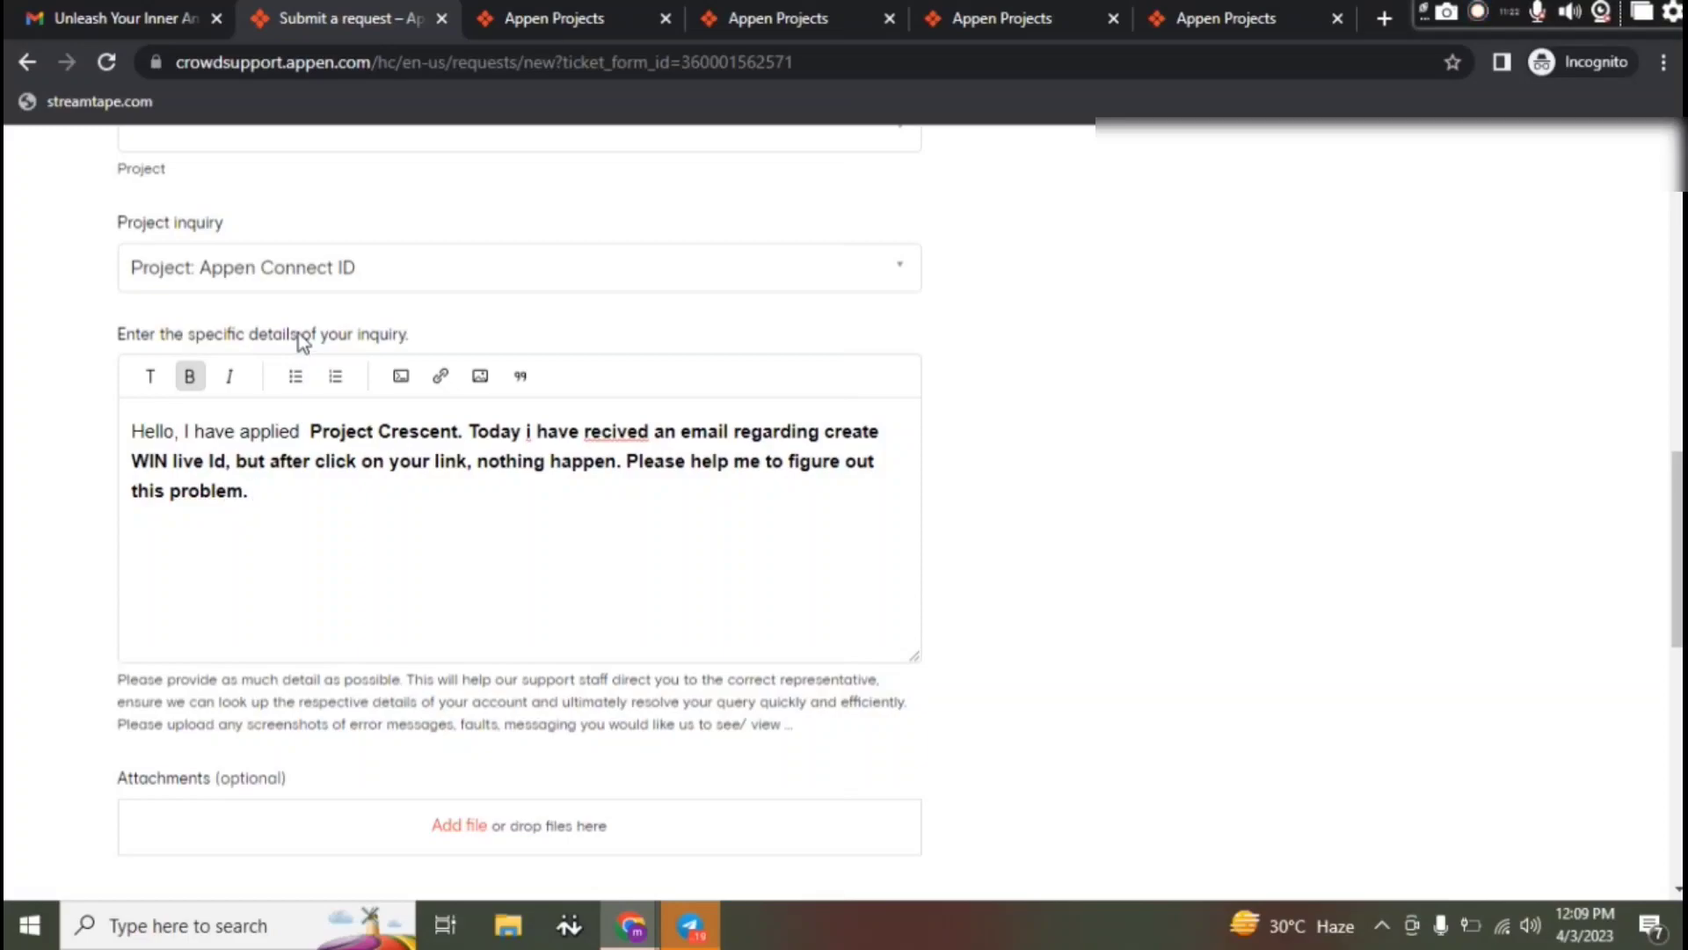
Step: Copy the full inquiry text from the details box and submit the request
{"action": "scroll", "coordinate": [440, 458], "scroll_direction": "down", "scroll_amount": 4}
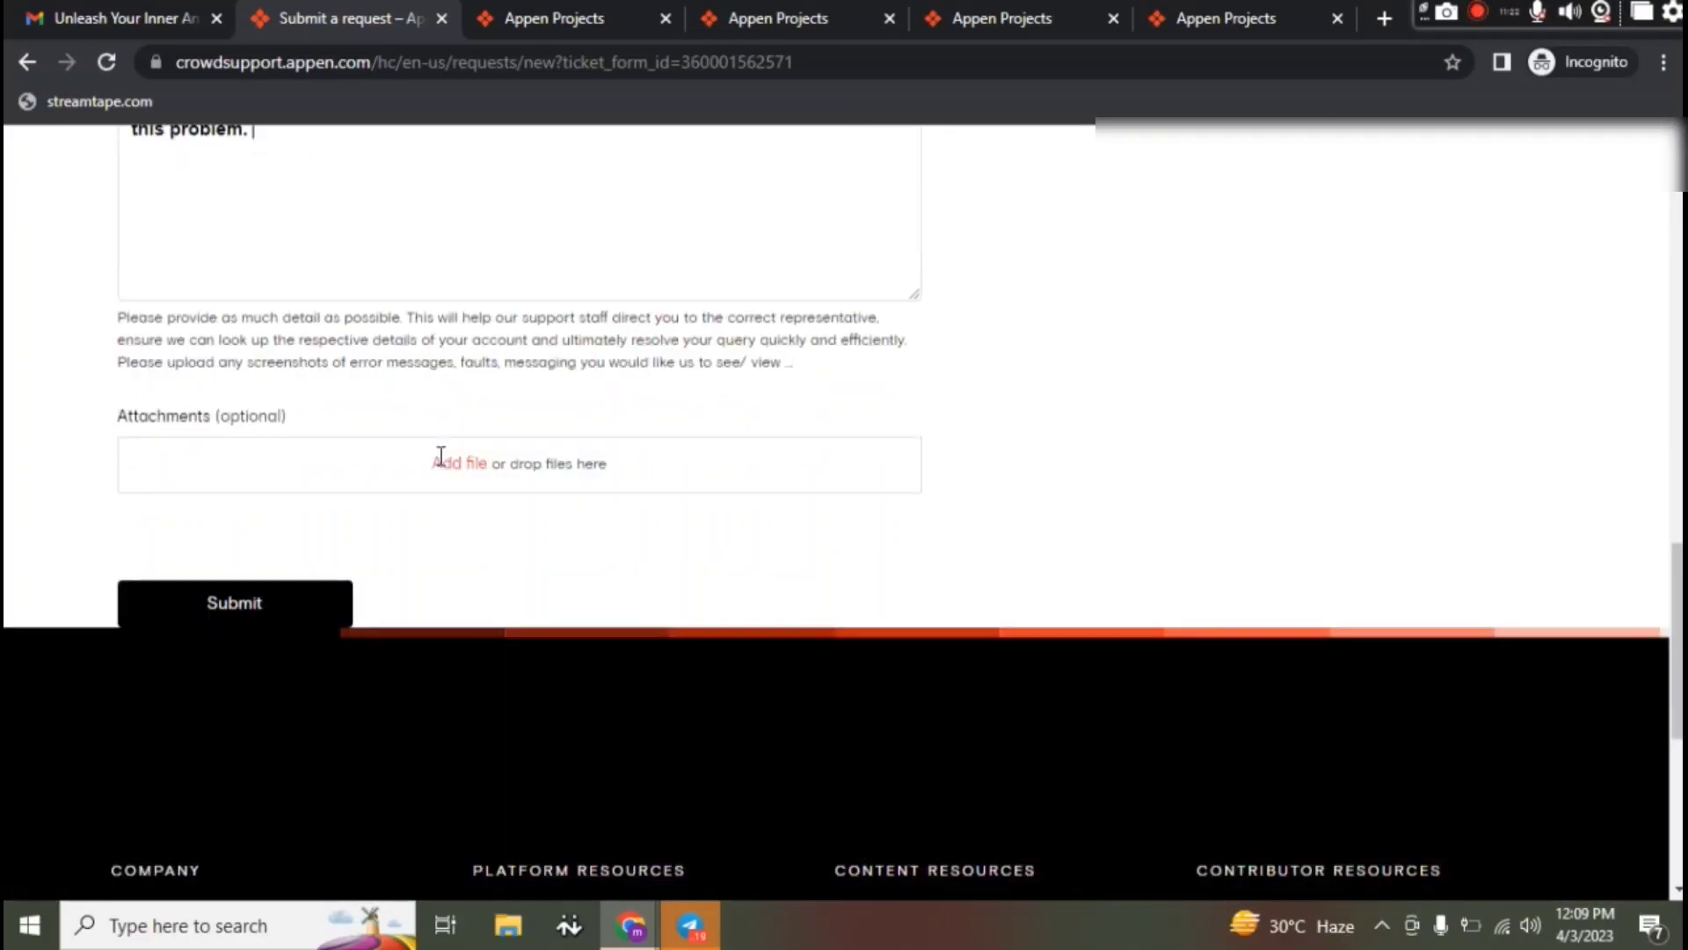
{"action": "scroll", "coordinate": [438, 468], "scroll_direction": "up", "scroll_amount": 3}
{"action": "left_click_drag", "start_coordinate": [133, 308], "coordinate": [245, 397]}
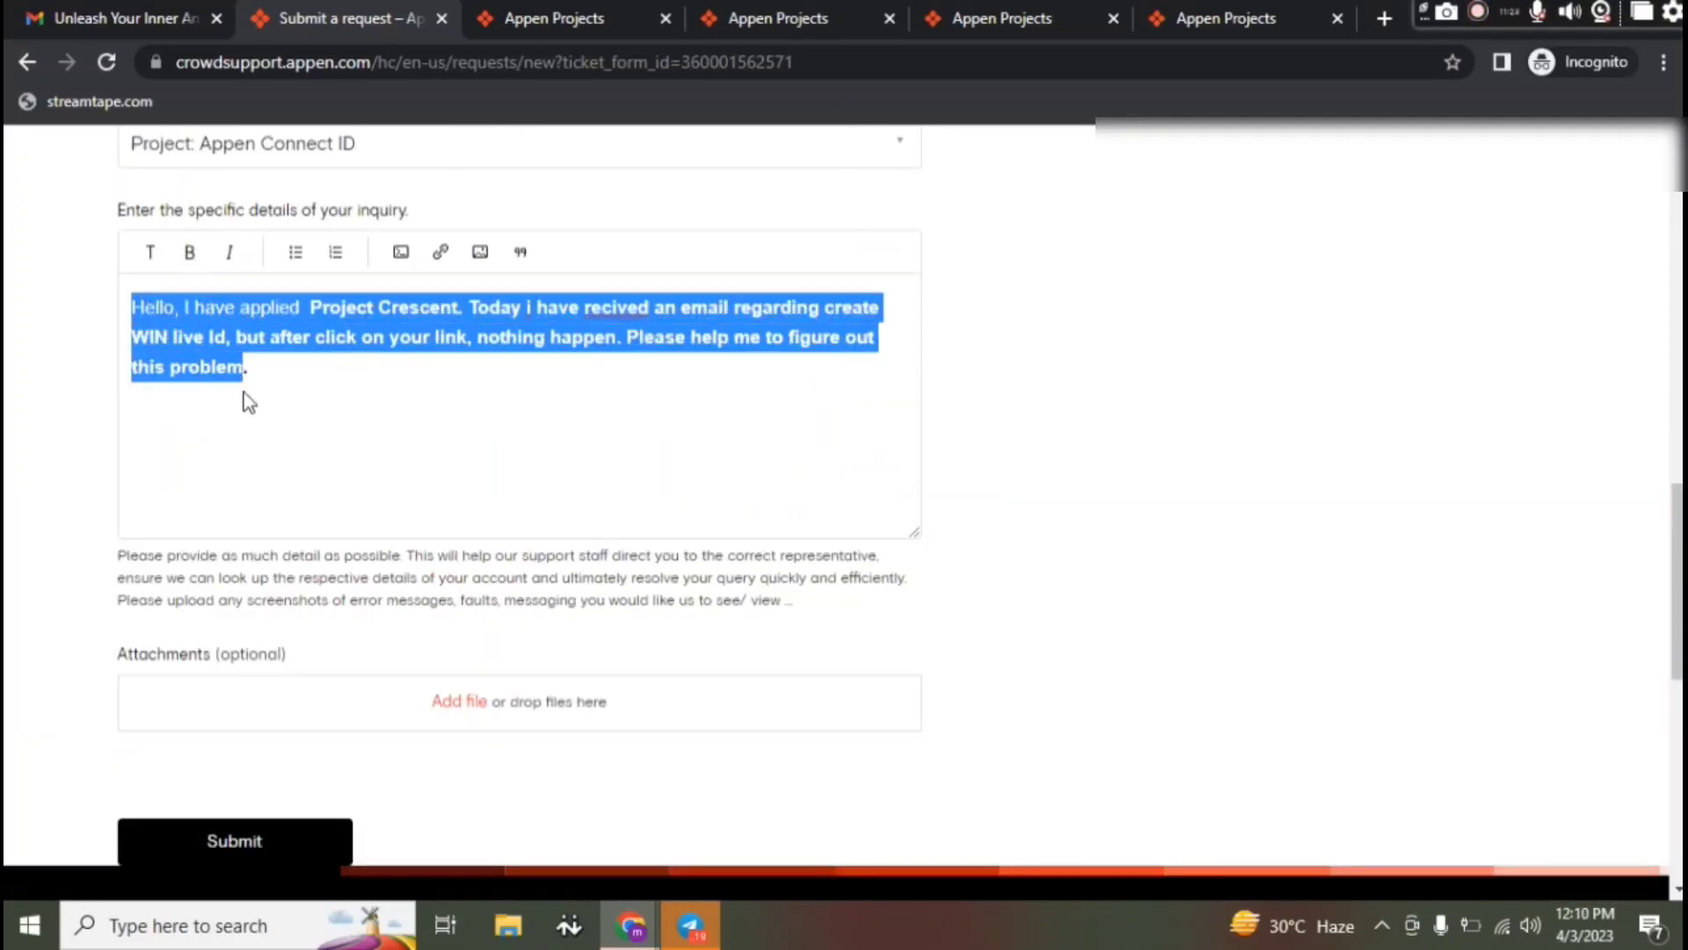
{"action": "right_click", "coordinate": [227, 359]}
{"action": "left_click", "coordinate": [294, 453]}
{"action": "scroll", "coordinate": [509, 483], "scroll_direction": "down", "scroll_amount": 4}
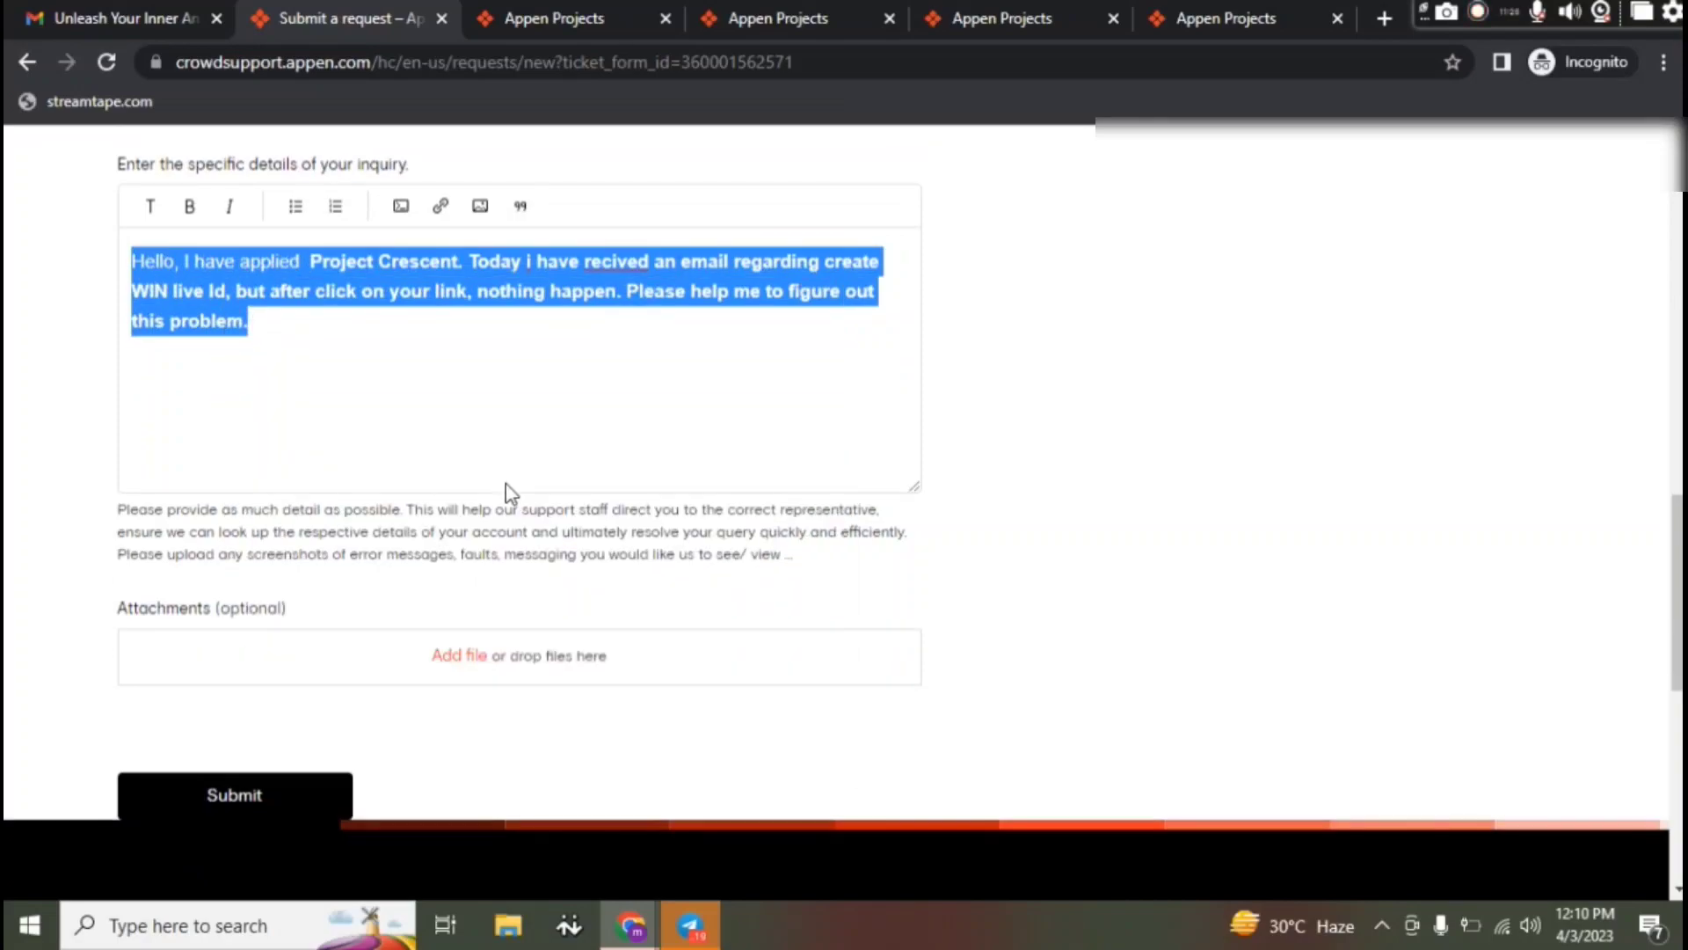
{"action": "left_click", "coordinate": [272, 470]}
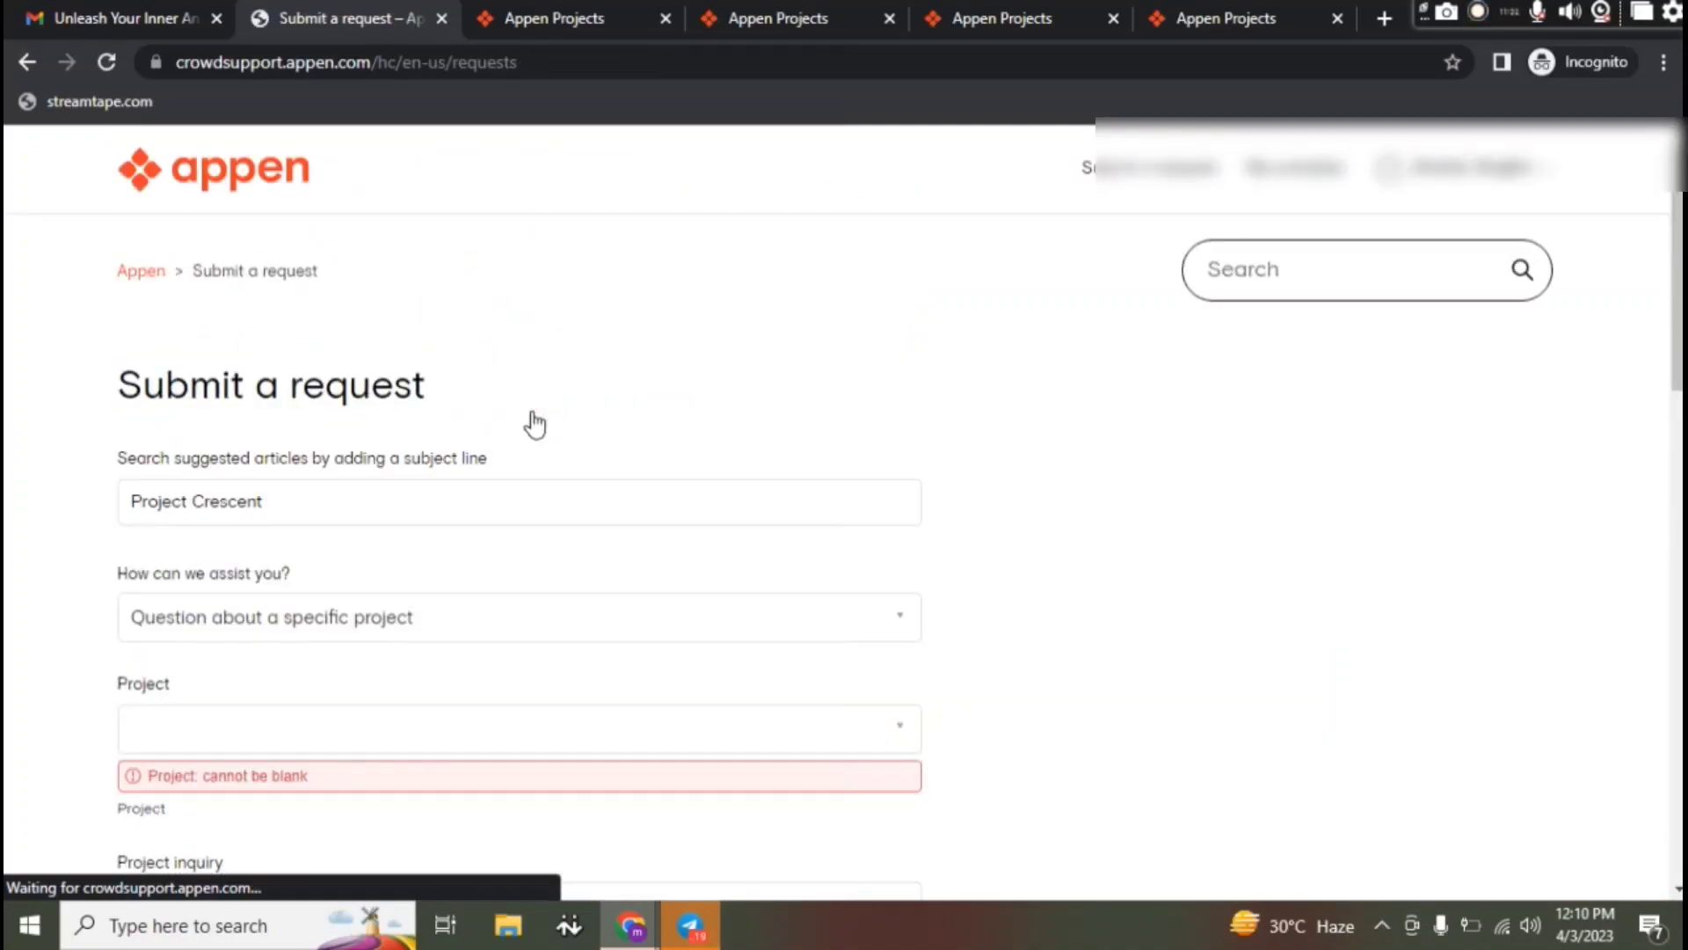
Step: Try to choose or paste a project in the request form's required Project field
{"action": "scroll", "coordinate": [531, 422], "scroll_direction": "down", "scroll_amount": 3}
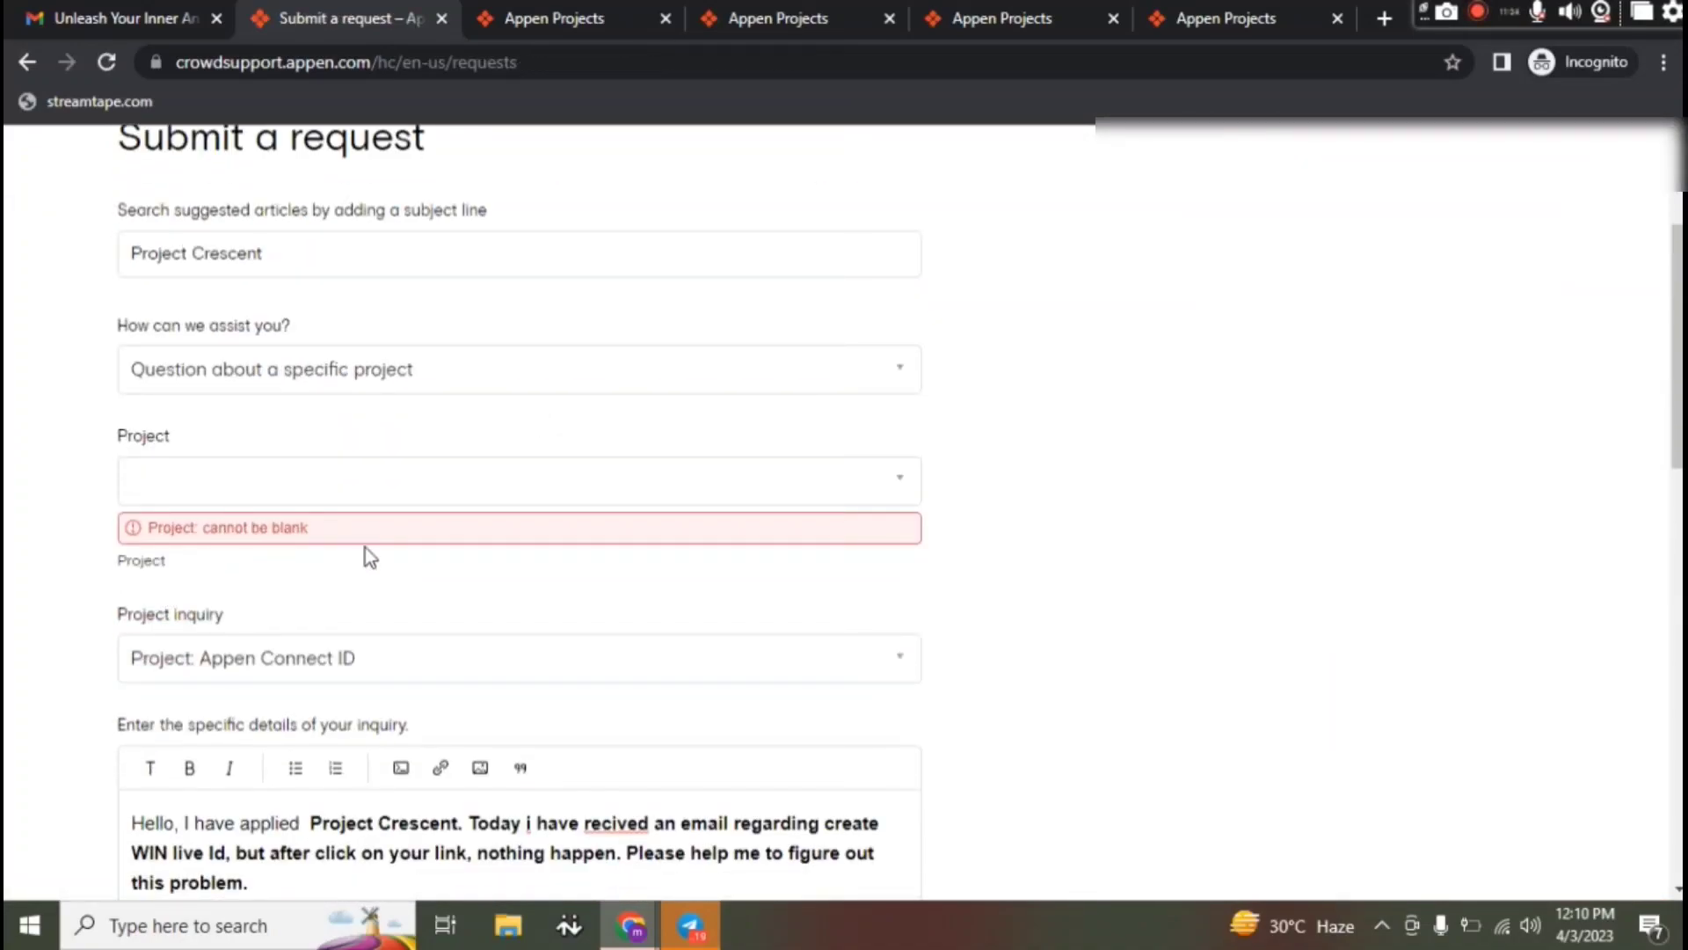
{"action": "left_click", "coordinate": [338, 476]}
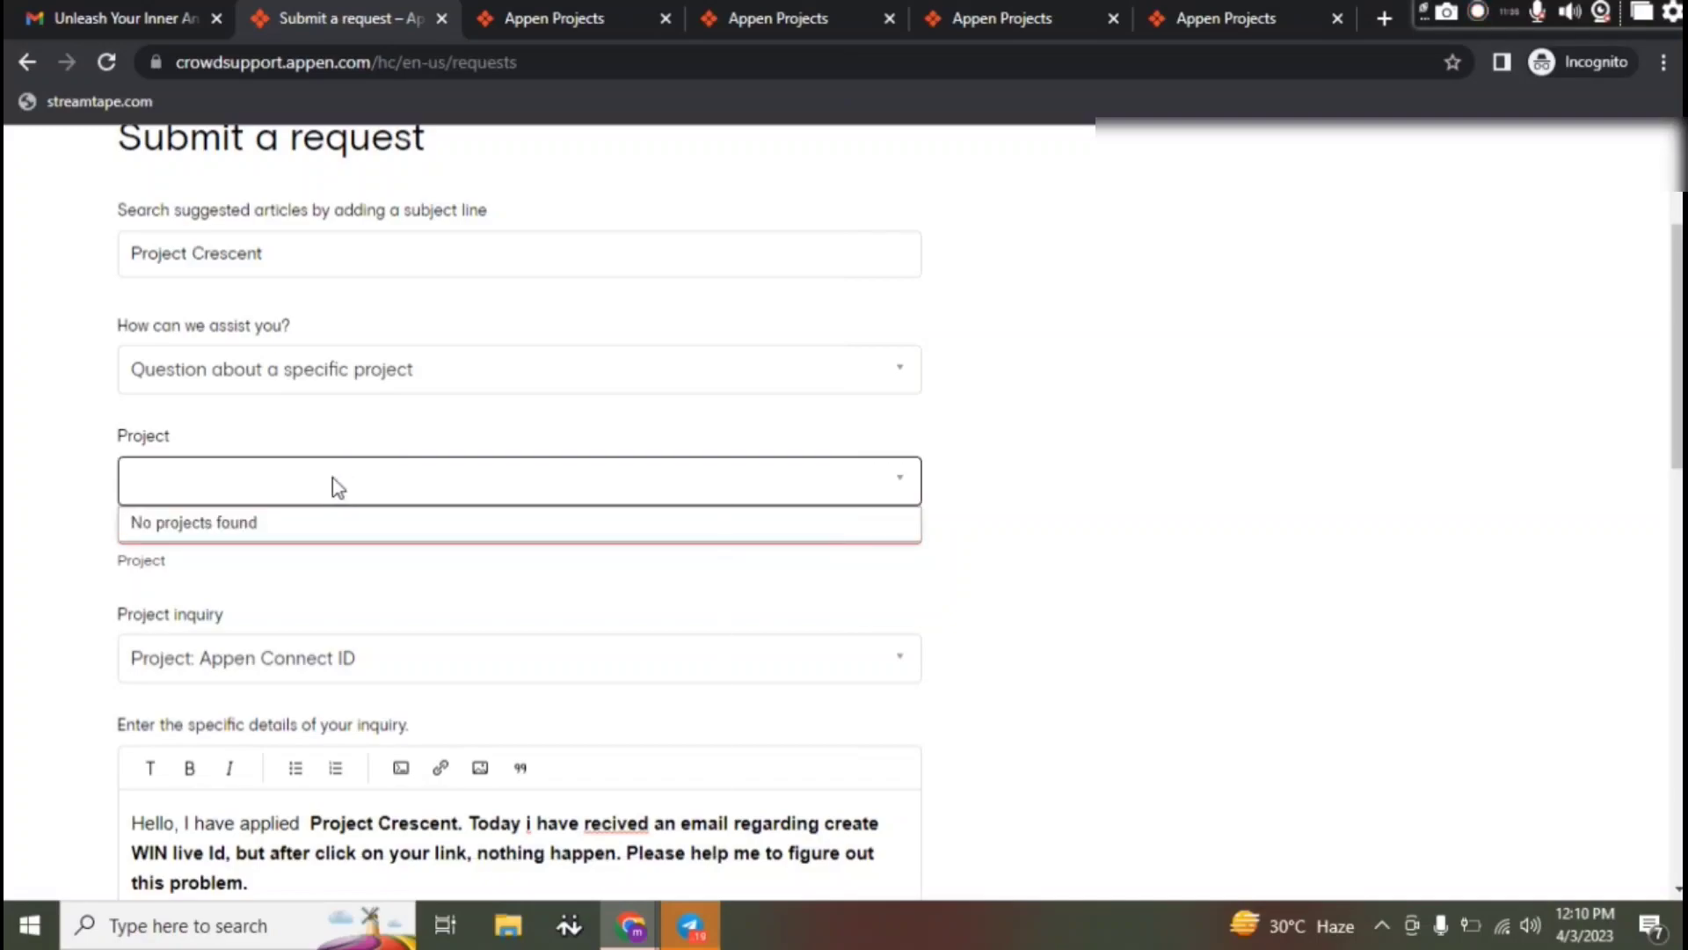
{"action": "right_click", "coordinate": [333, 474]}
{"action": "left_click", "coordinate": [325, 483]}
{"action": "left_click", "coordinate": [513, 309]}
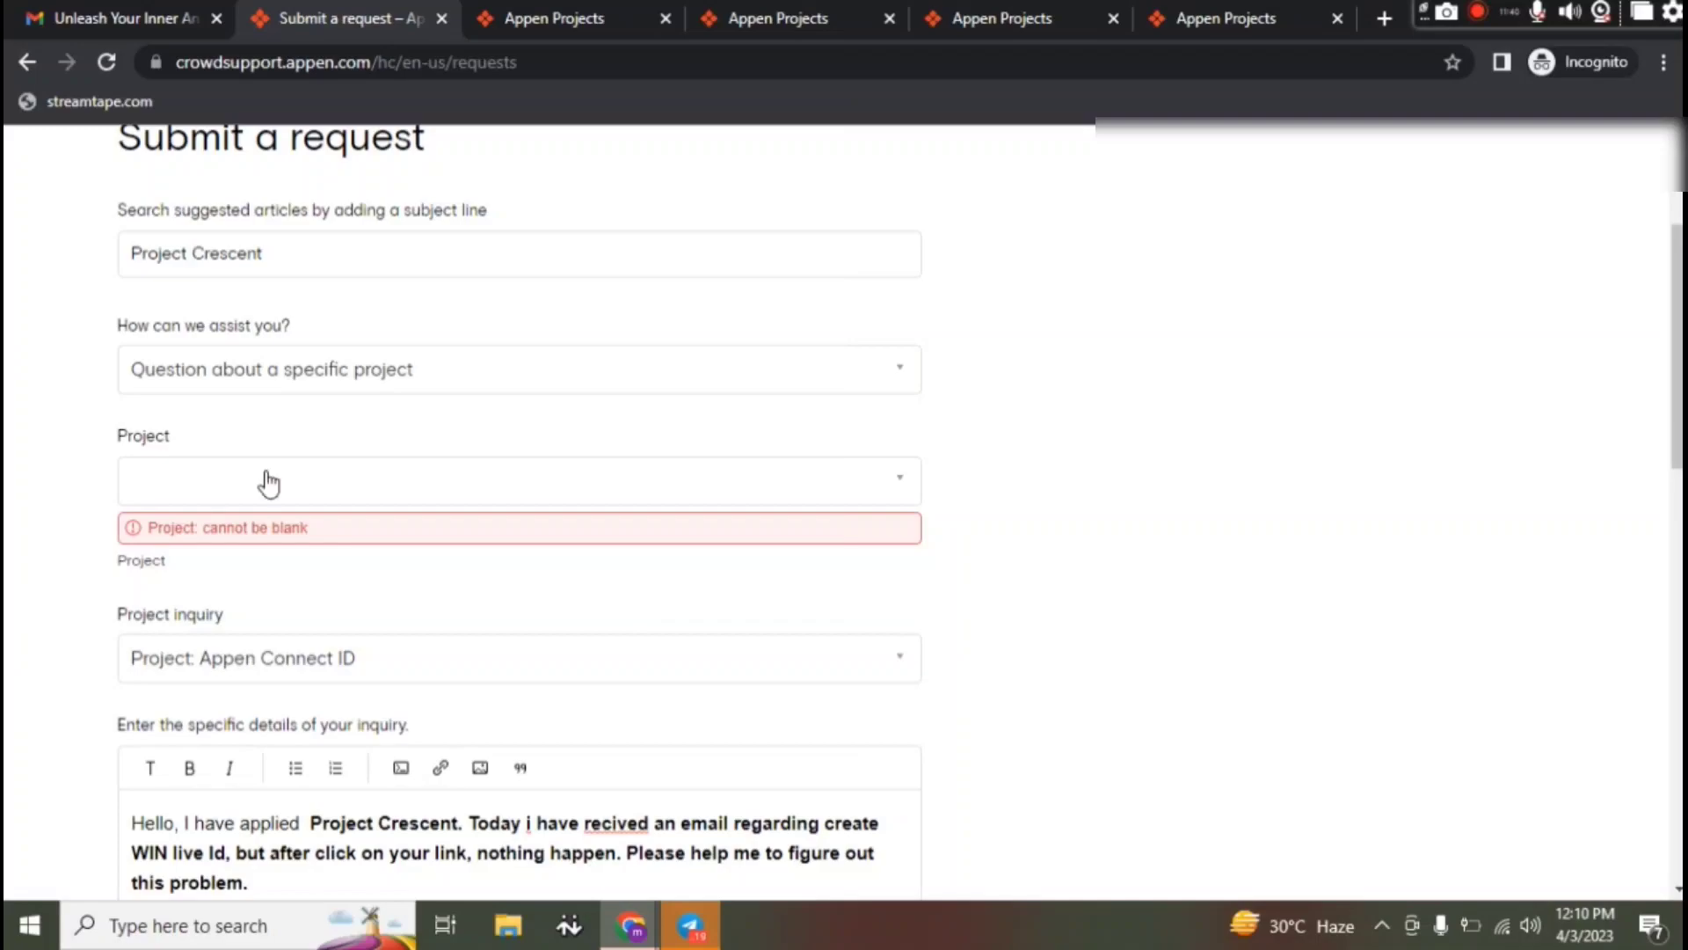
{"action": "scroll", "coordinate": [249, 672], "scroll_direction": "down", "scroll_amount": 4}
{"action": "scroll", "coordinate": [249, 672], "scroll_direction": "up", "scroll_amount": 5}
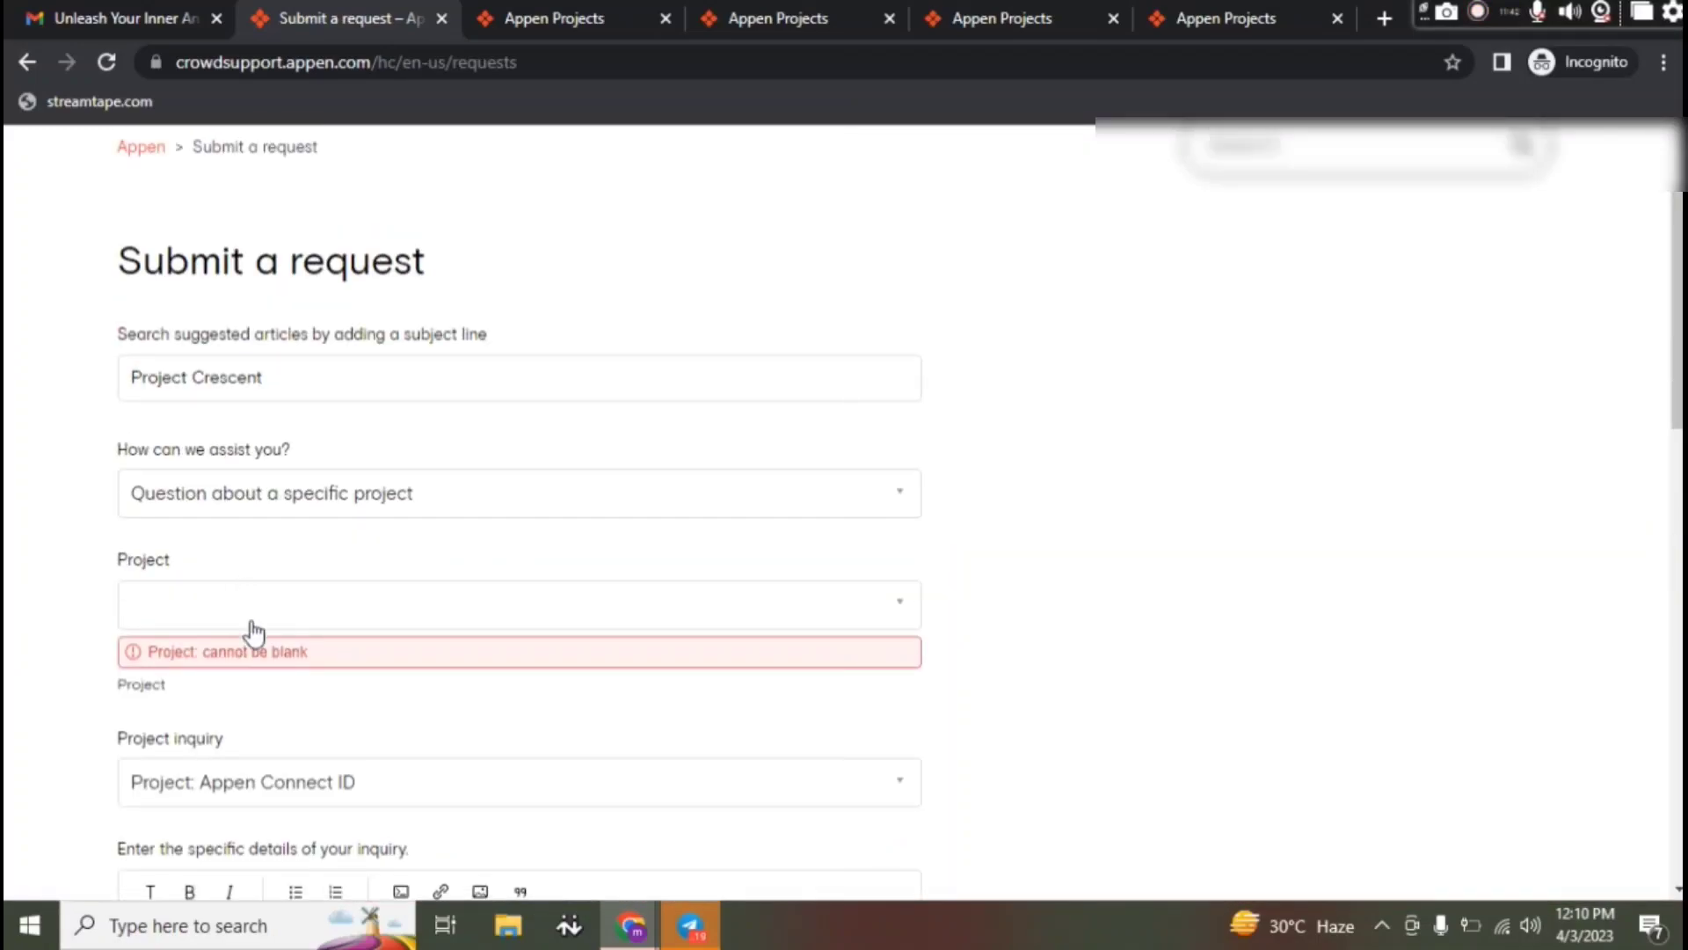
{"action": "left_click", "coordinate": [196, 626]}
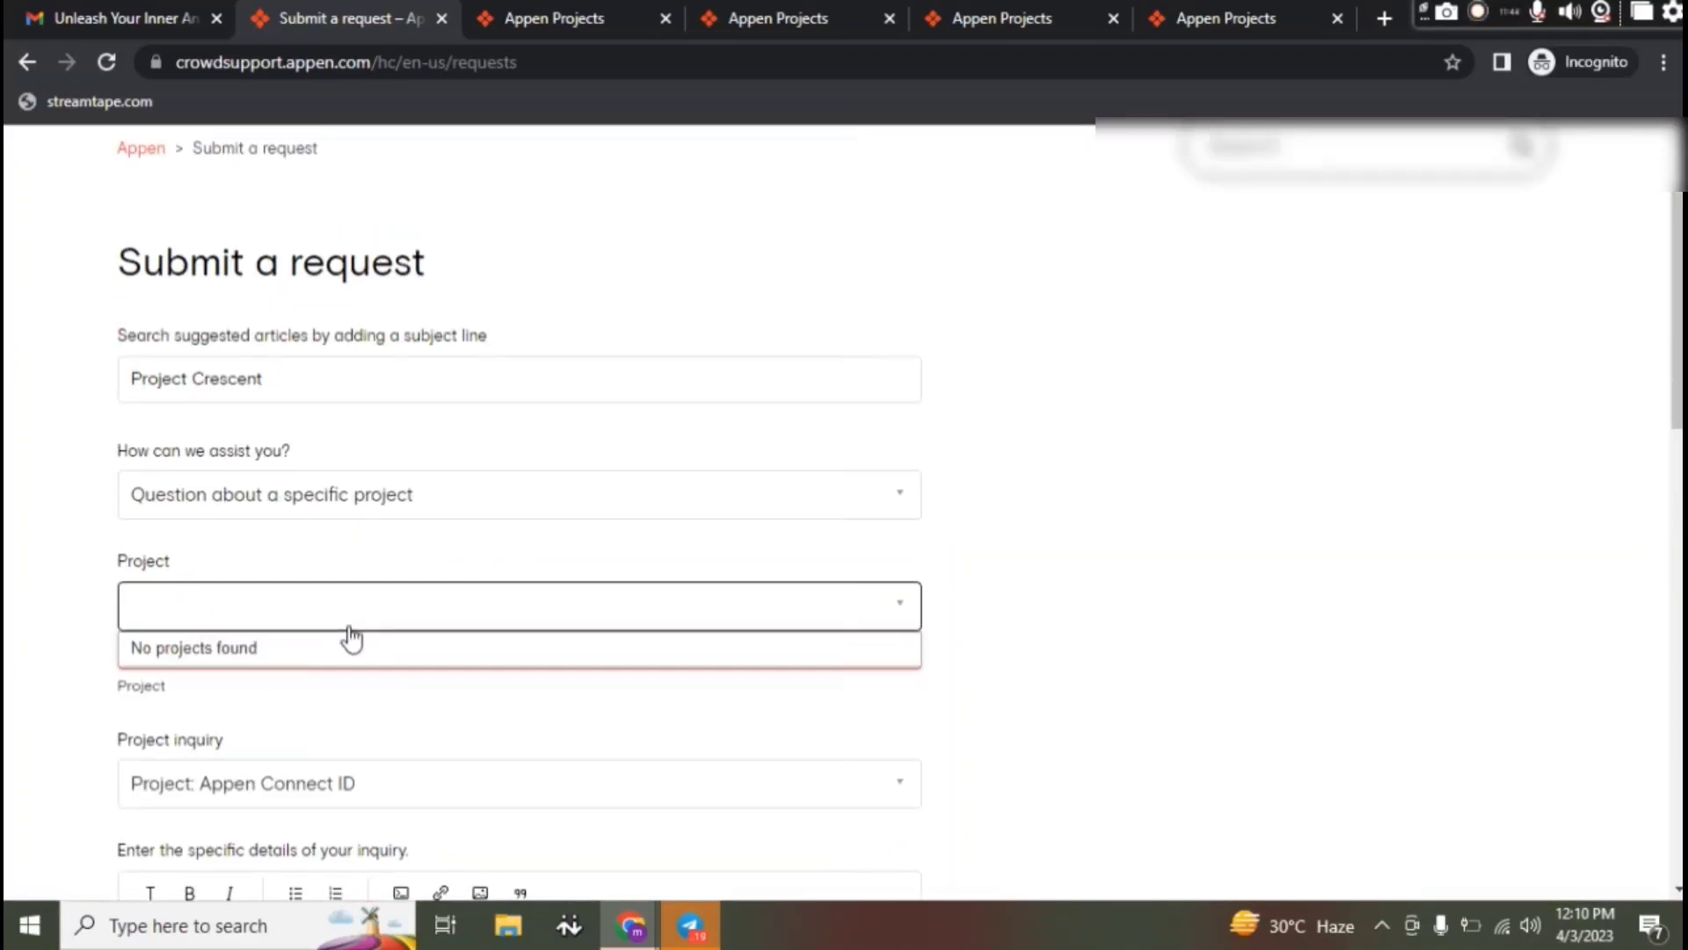
{"action": "scroll", "coordinate": [358, 630], "scroll_direction": "up", "scroll_amount": 2}
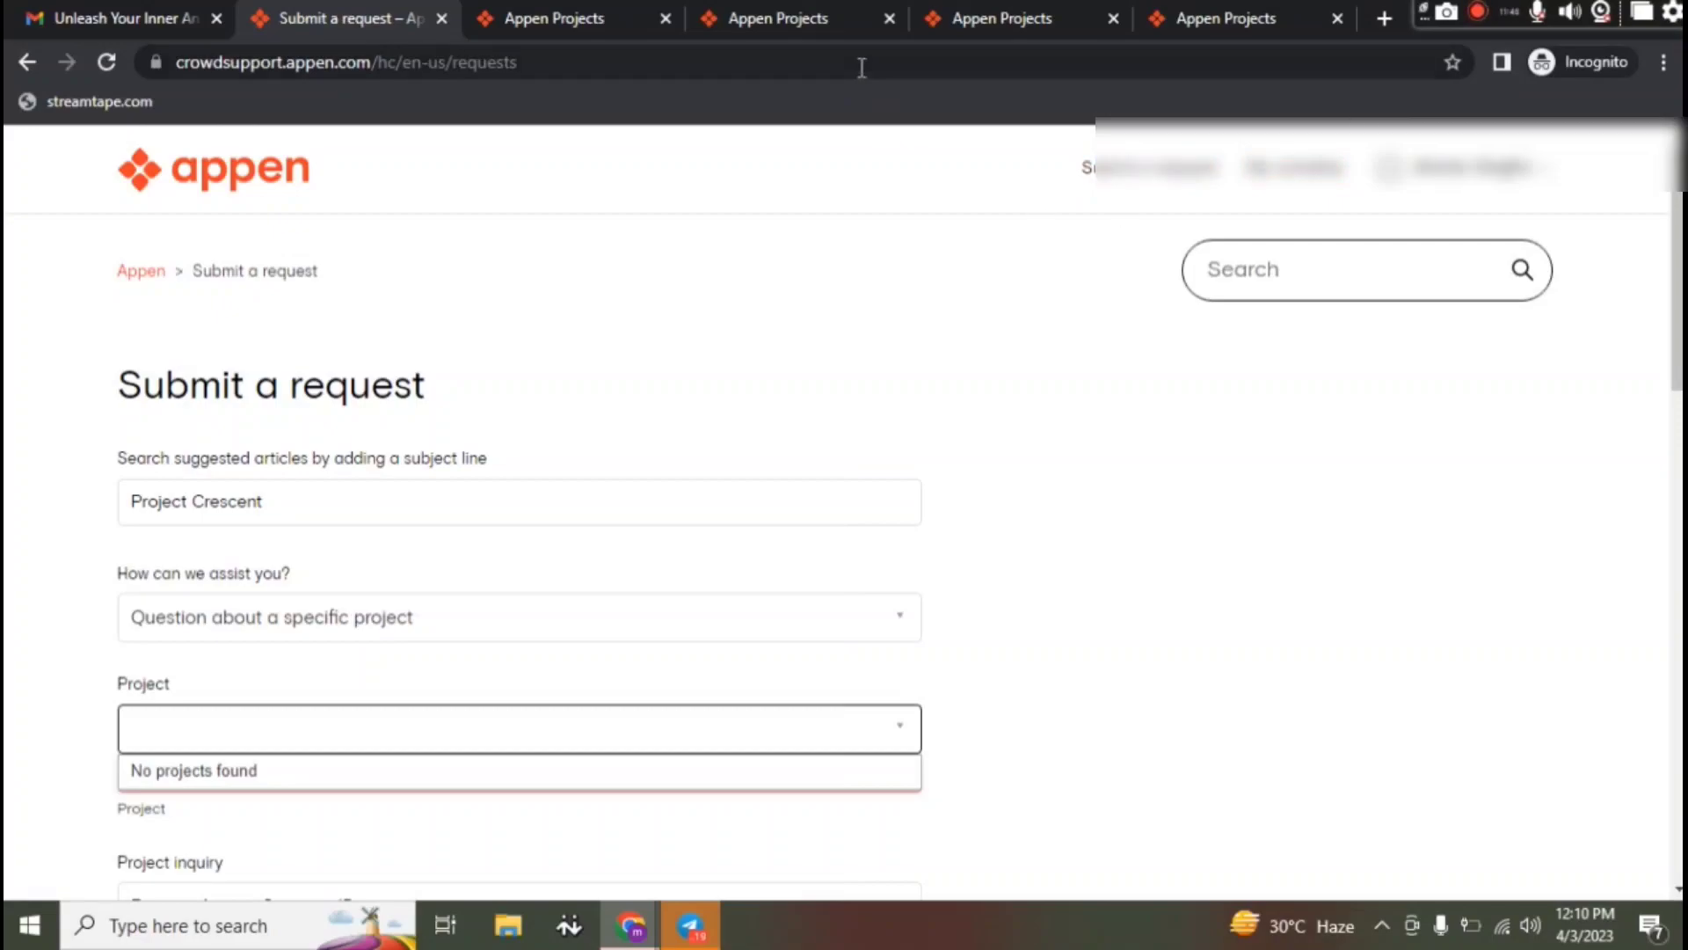
Step: Return to the Project Crescent invitation email in Gmail and open its "contact support" link
{"action": "left_click", "coordinate": [554, 17]}
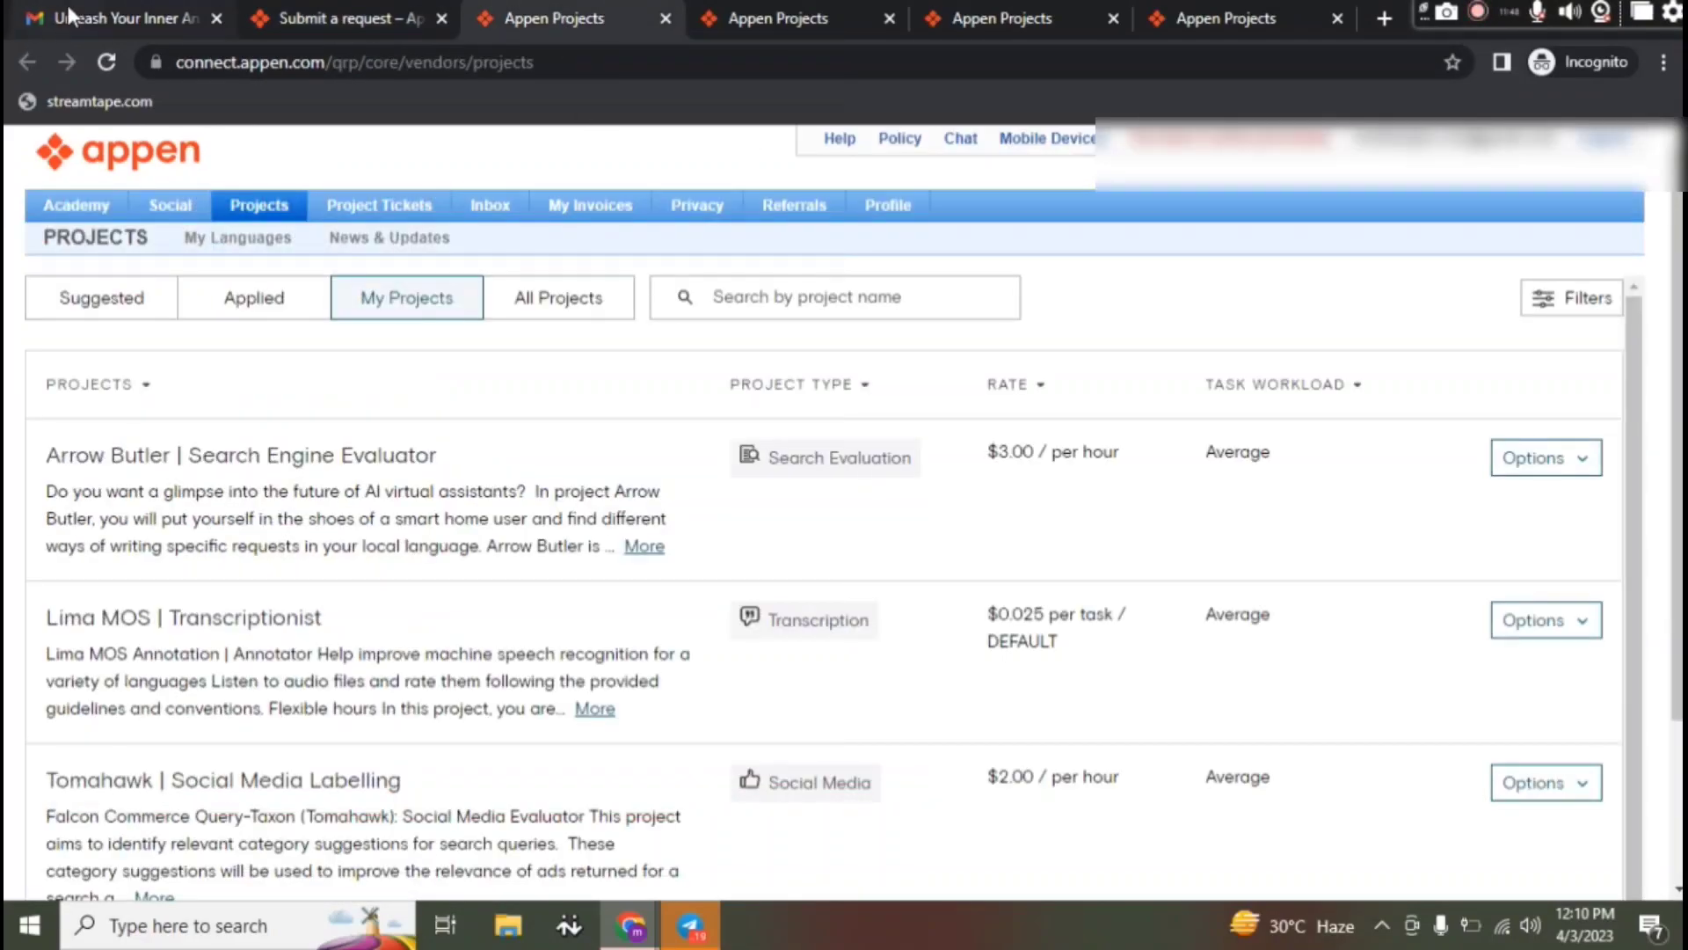
{"action": "left_click", "coordinate": [96, 16]}
{"action": "scroll", "coordinate": [950, 734], "scroll_direction": "down", "scroll_amount": 7}
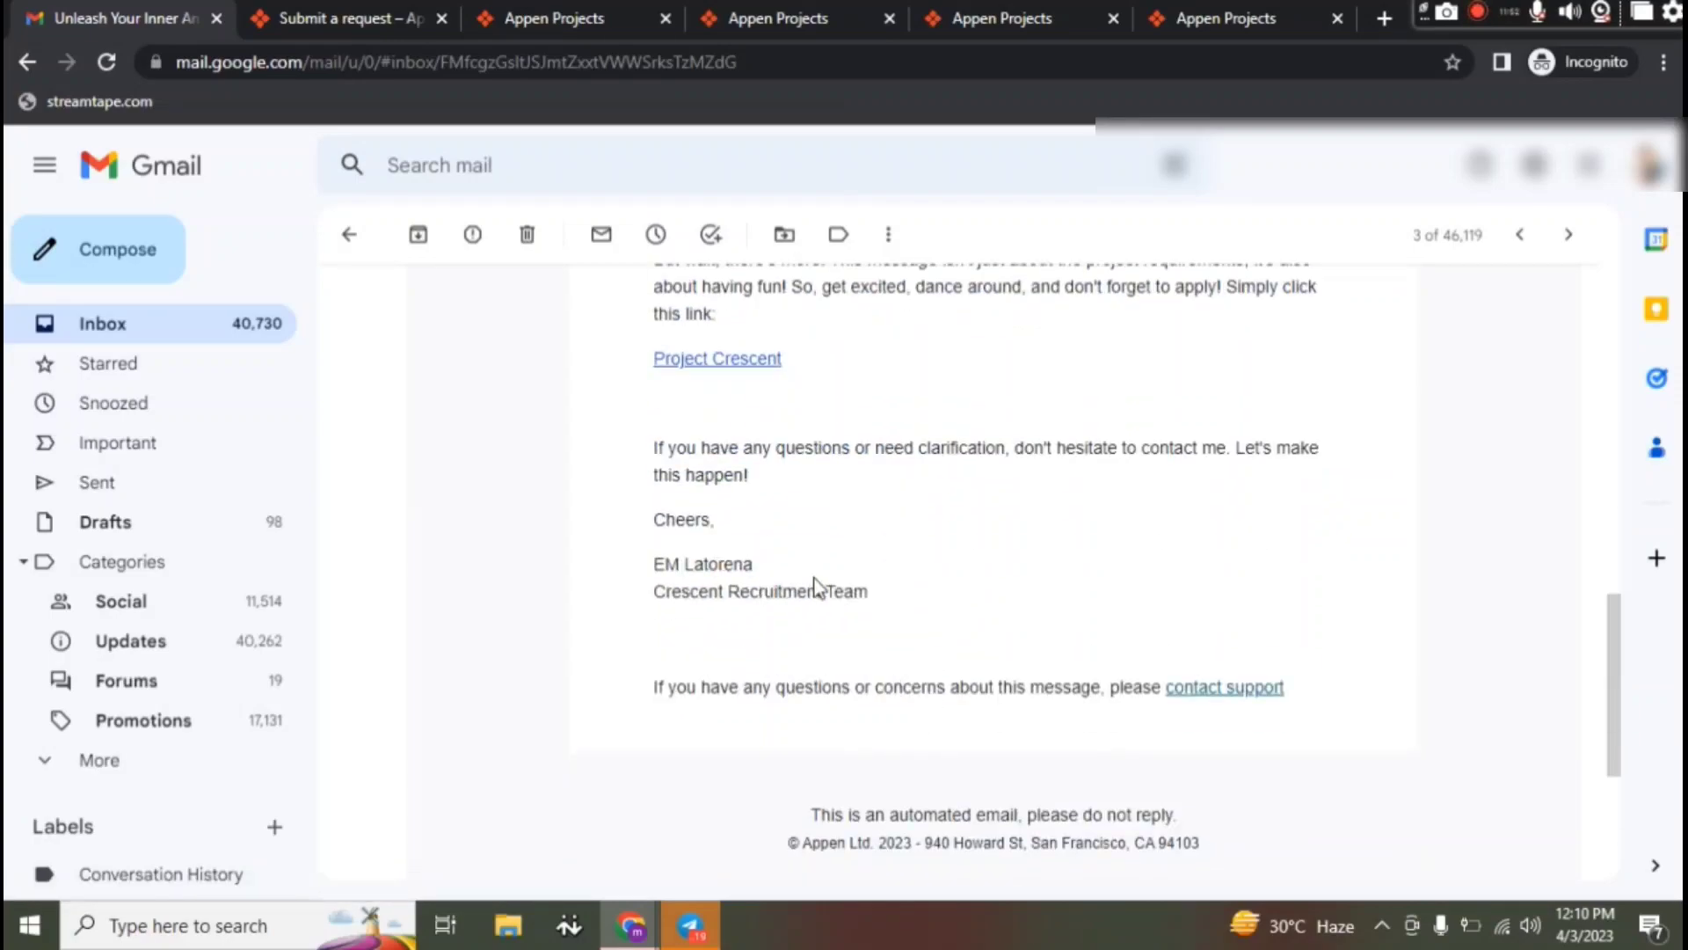
{"action": "left_click", "coordinate": [1260, 695]}
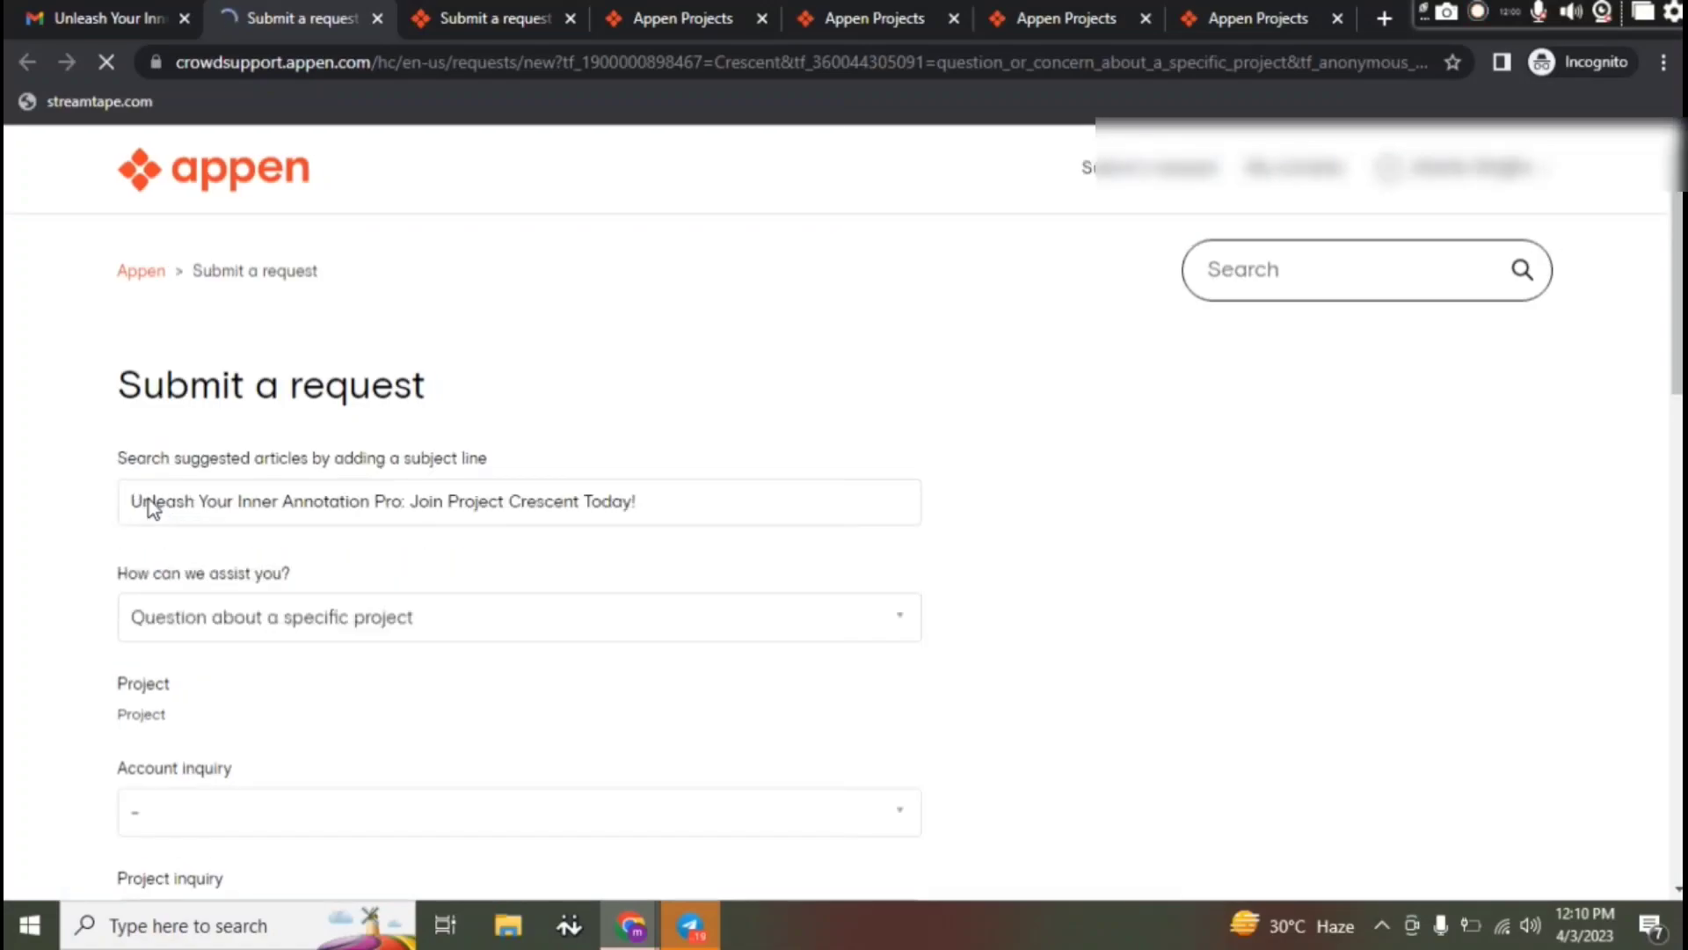
Step: Check the new support request form's prefilled inquiry and look for selectable projects in its Project field
{"action": "scroll", "coordinate": [200, 630], "scroll_direction": "down", "scroll_amount": 4}
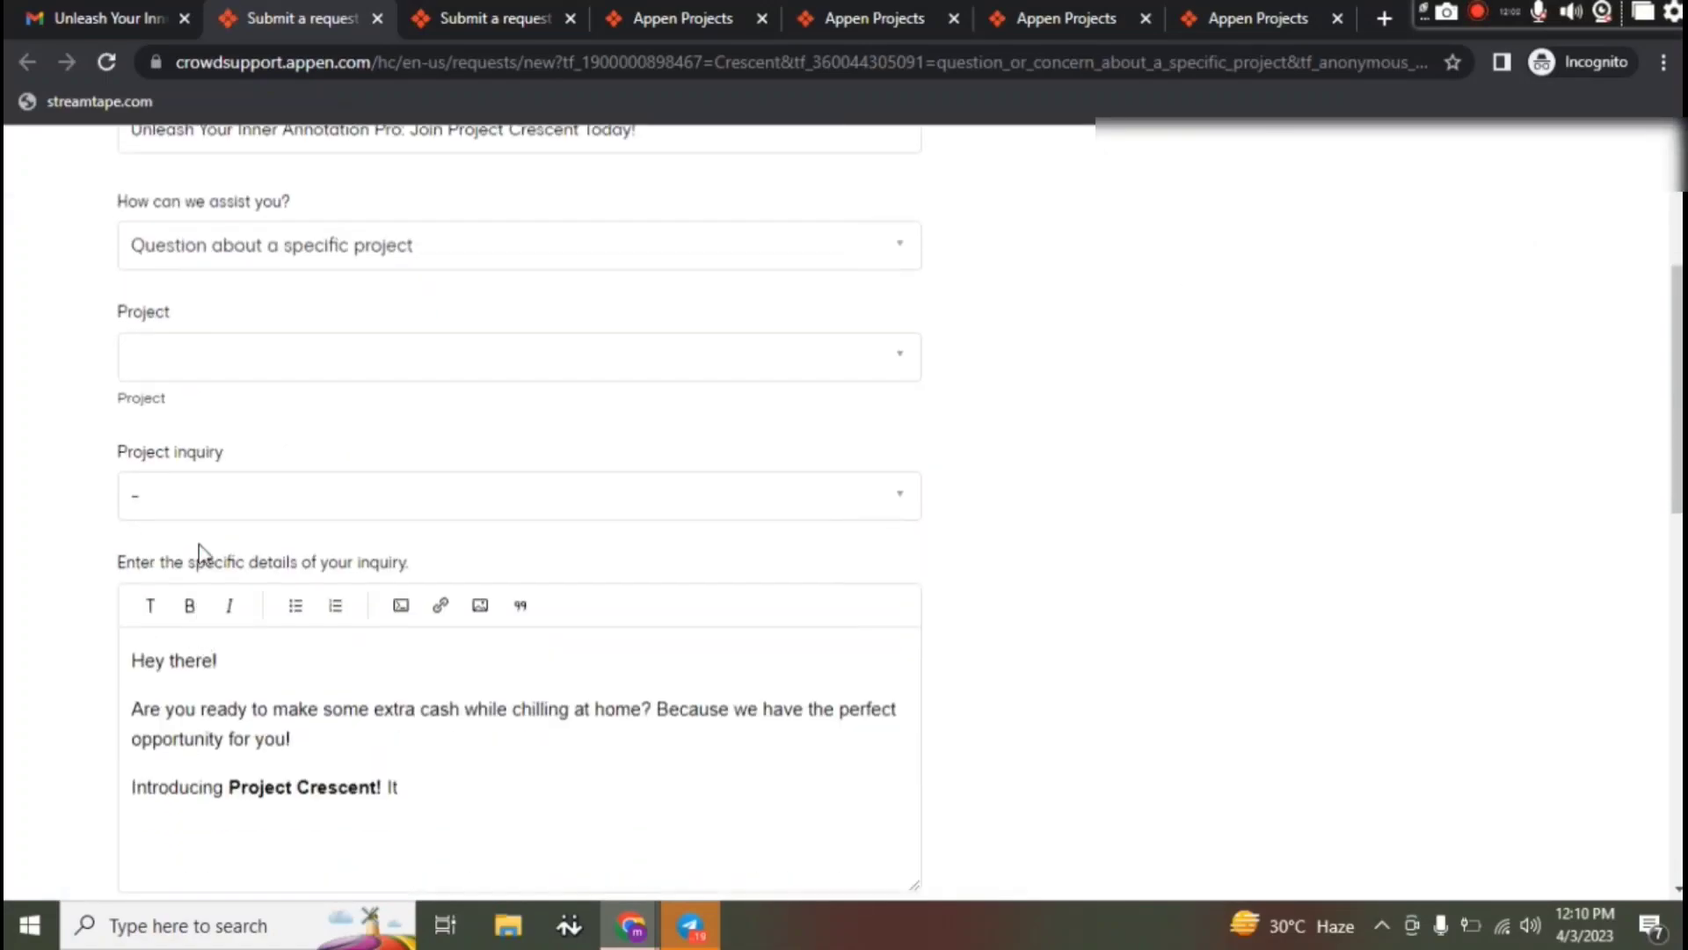
{"action": "left_click", "coordinate": [361, 369]}
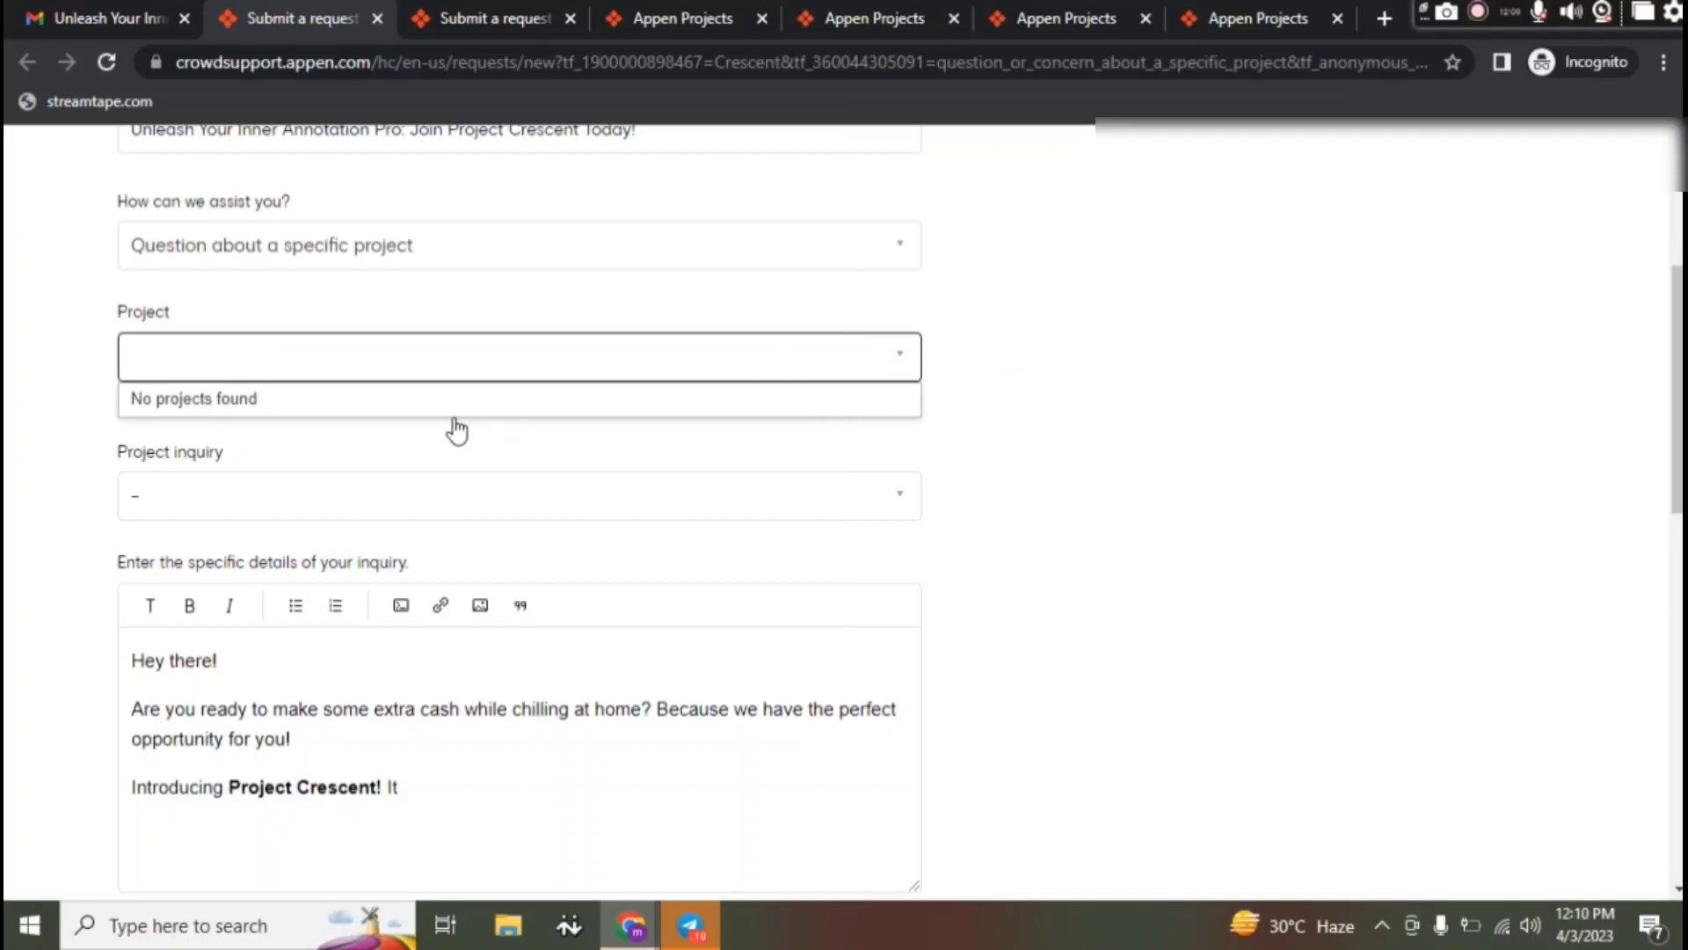
{"action": "scroll", "coordinate": [452, 430], "scroll_direction": "down", "scroll_amount": 5}
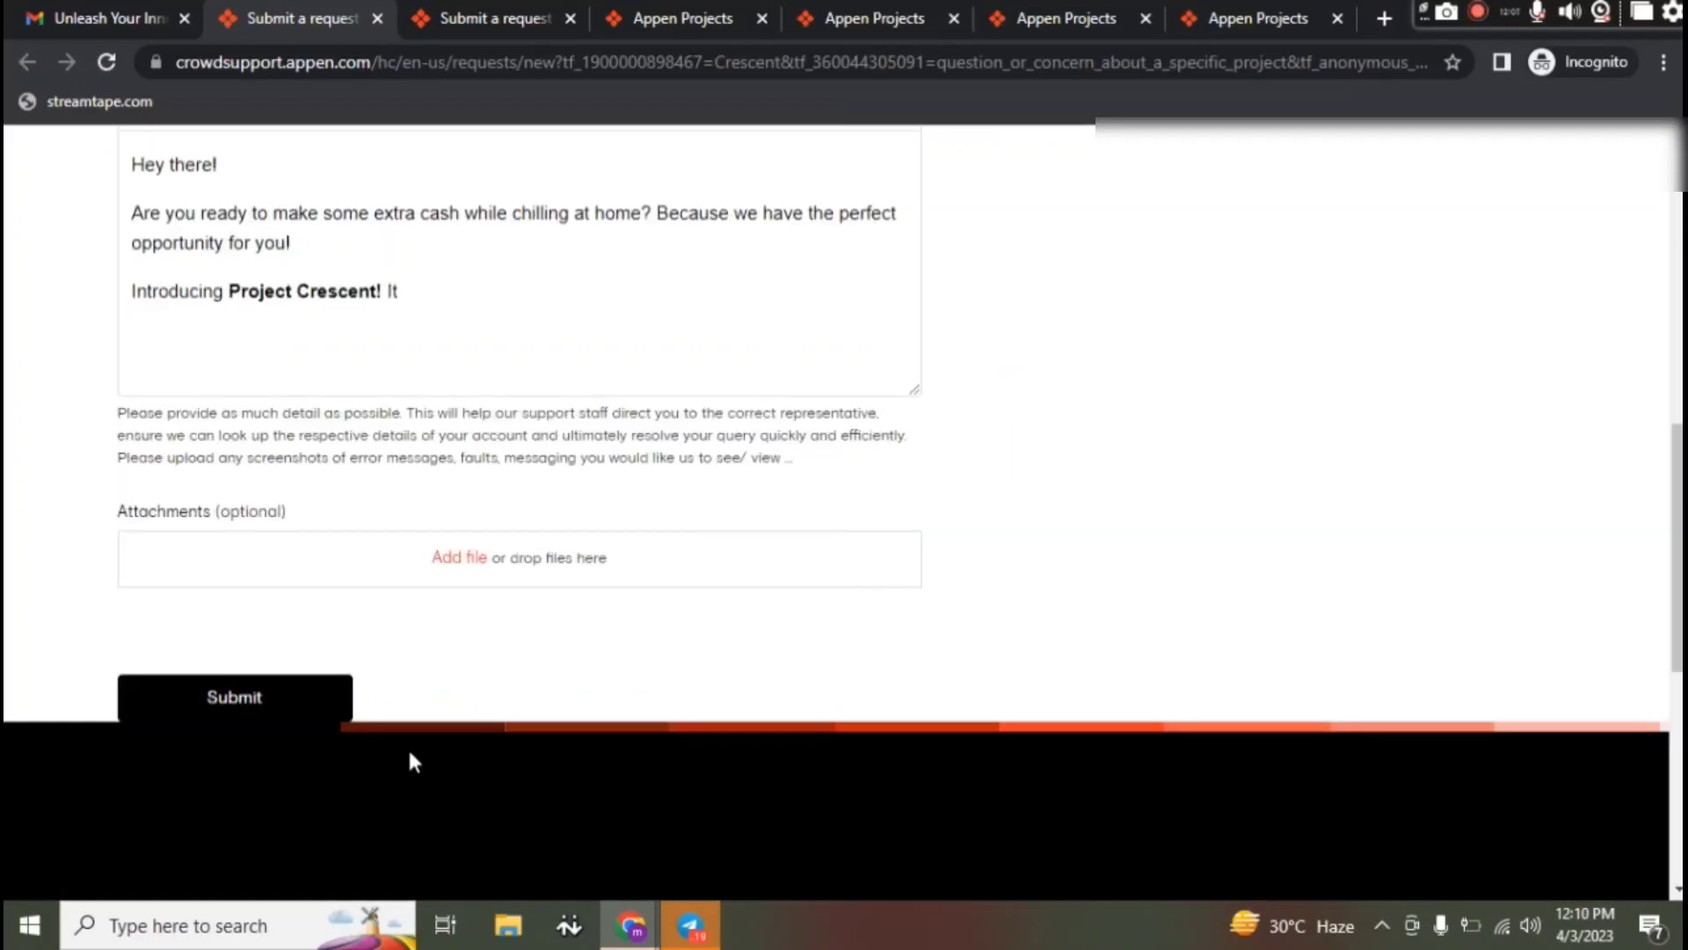
{"action": "scroll", "coordinate": [408, 747], "scroll_direction": "up", "scroll_amount": 10}
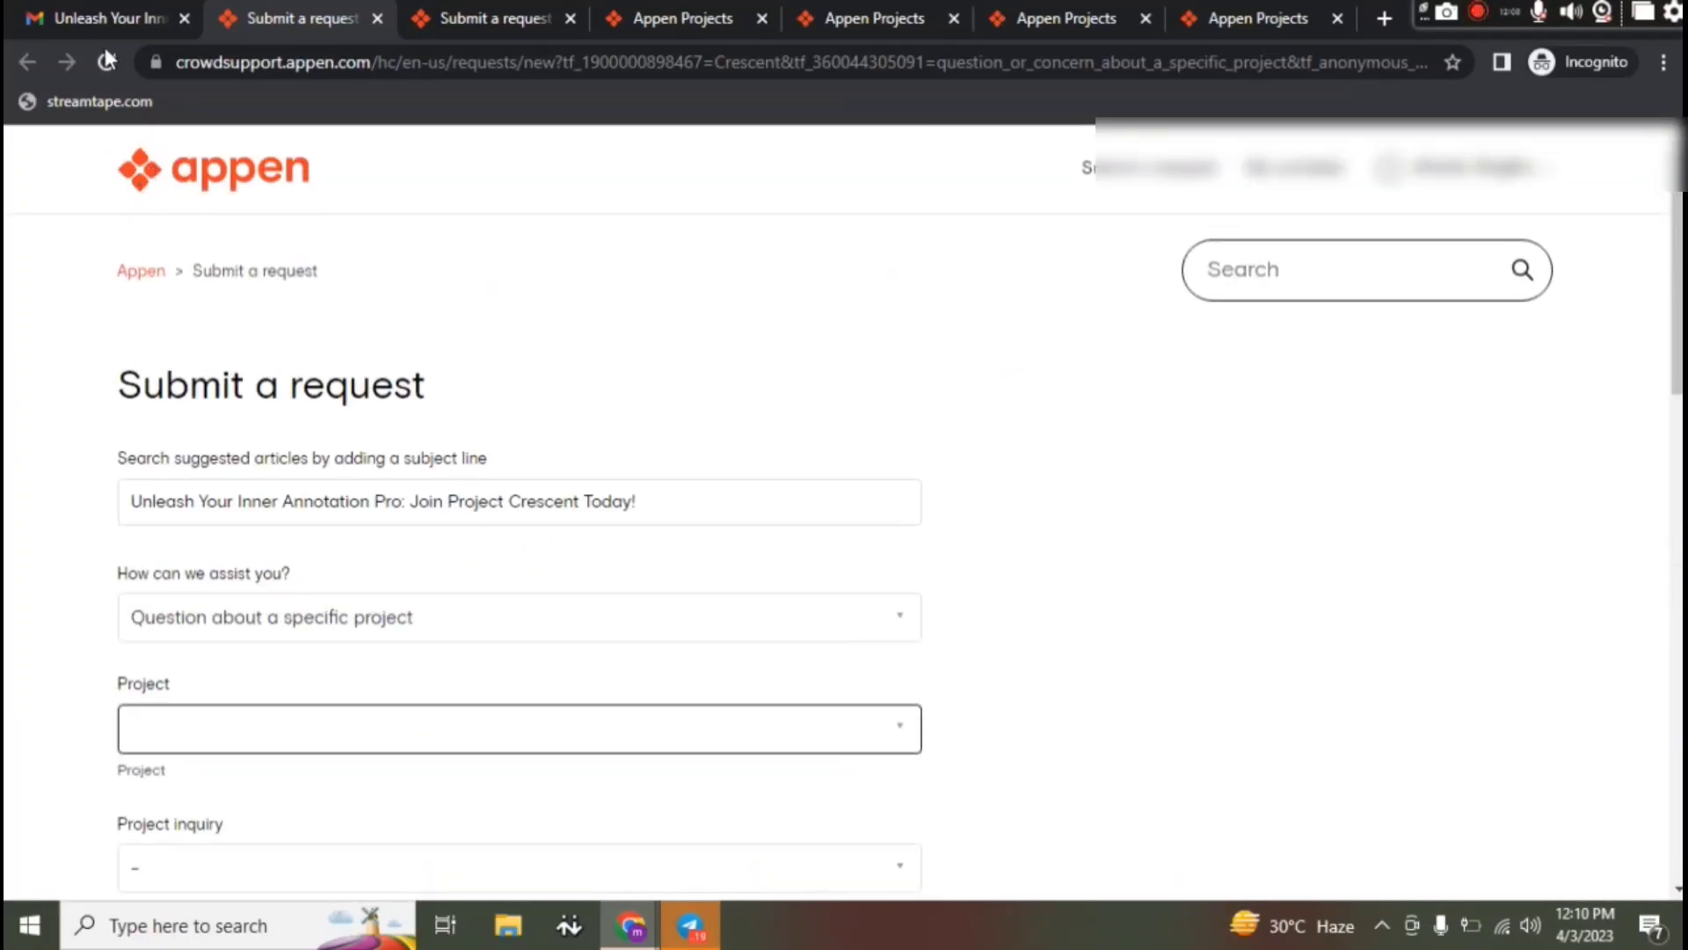
Step: Switch back to the Project Crescent email in Gmail and review its requirements, WLID setup instructions and application link
{"action": "left_click", "coordinate": [95, 20]}
{"action": "scroll", "coordinate": [813, 590], "scroll_direction": "up", "scroll_amount": 6}
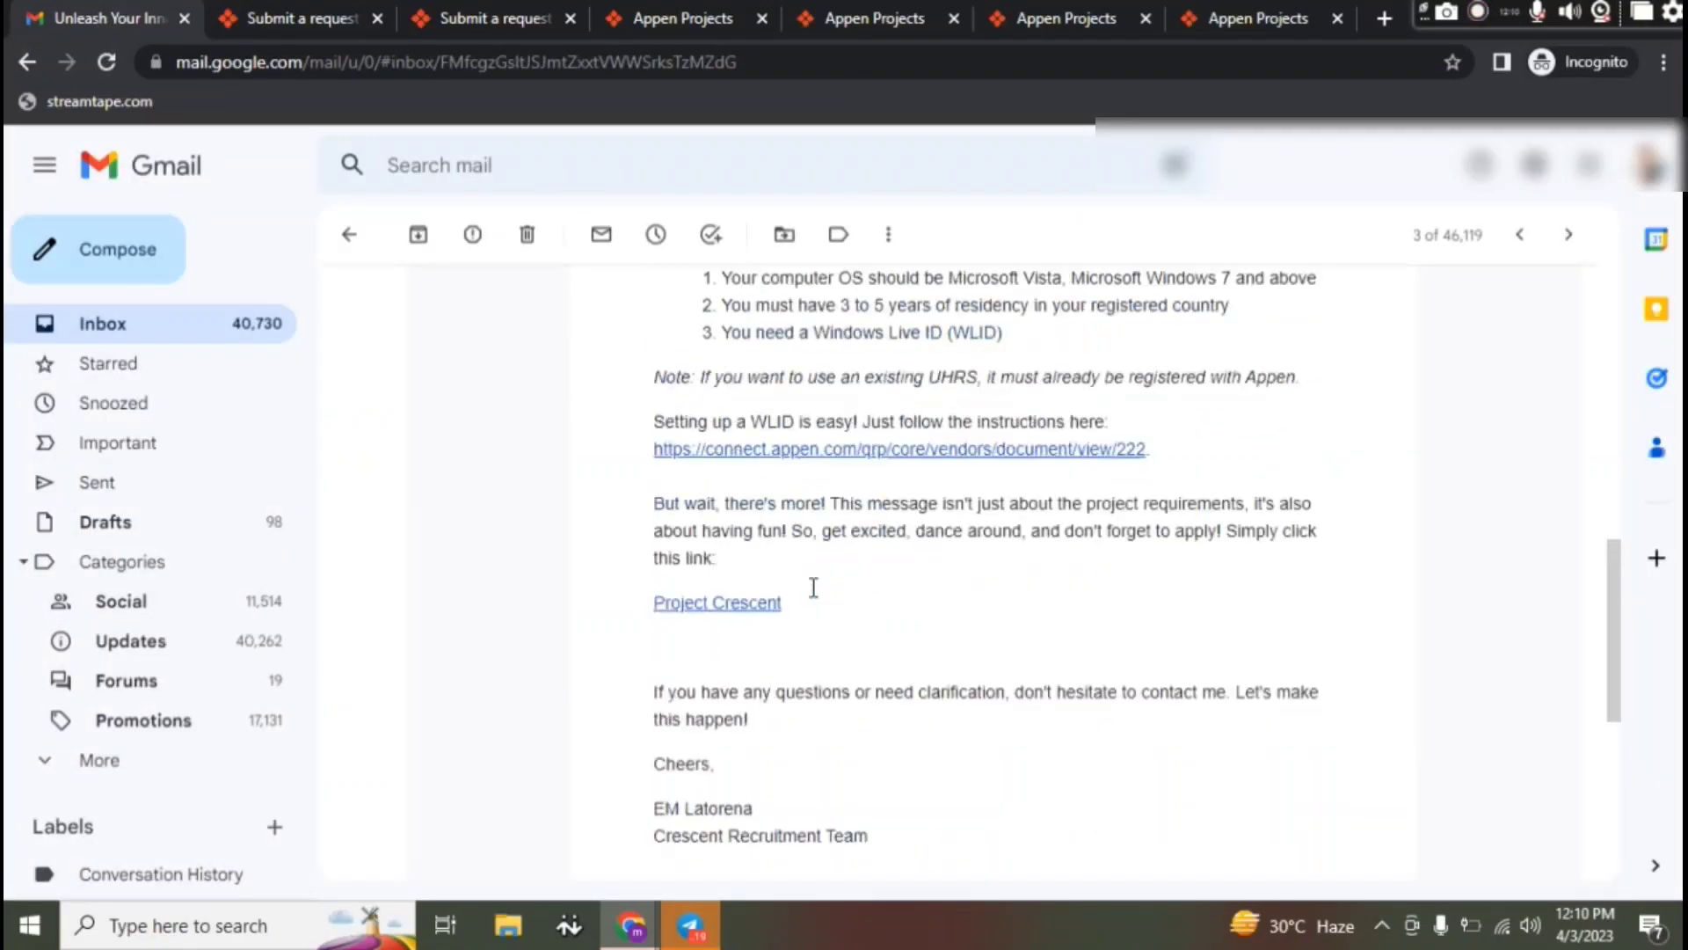
{"action": "scroll", "coordinate": [812, 594], "scroll_direction": "down", "scroll_amount": 1}
{"action": "scroll", "coordinate": [813, 596], "scroll_direction": "down", "scroll_amount": 3}
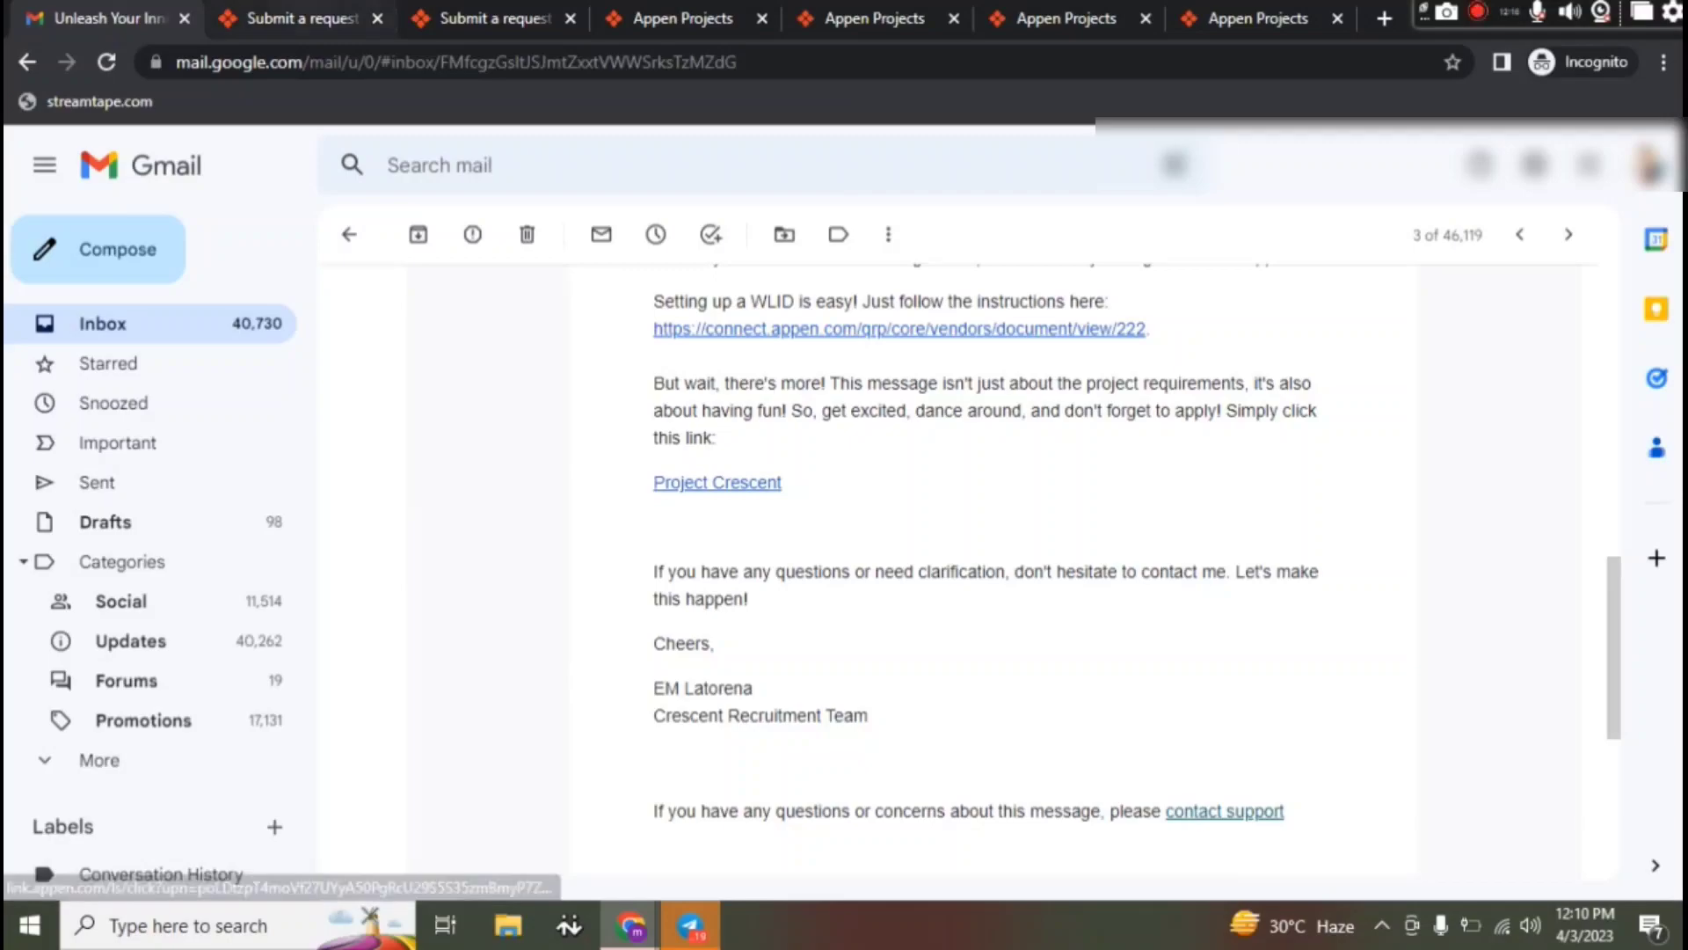
Step: Switch to Appen Connect and look through the Project Tickets list for a ticket about Project Crescent
{"action": "left_click", "coordinate": [883, 7]}
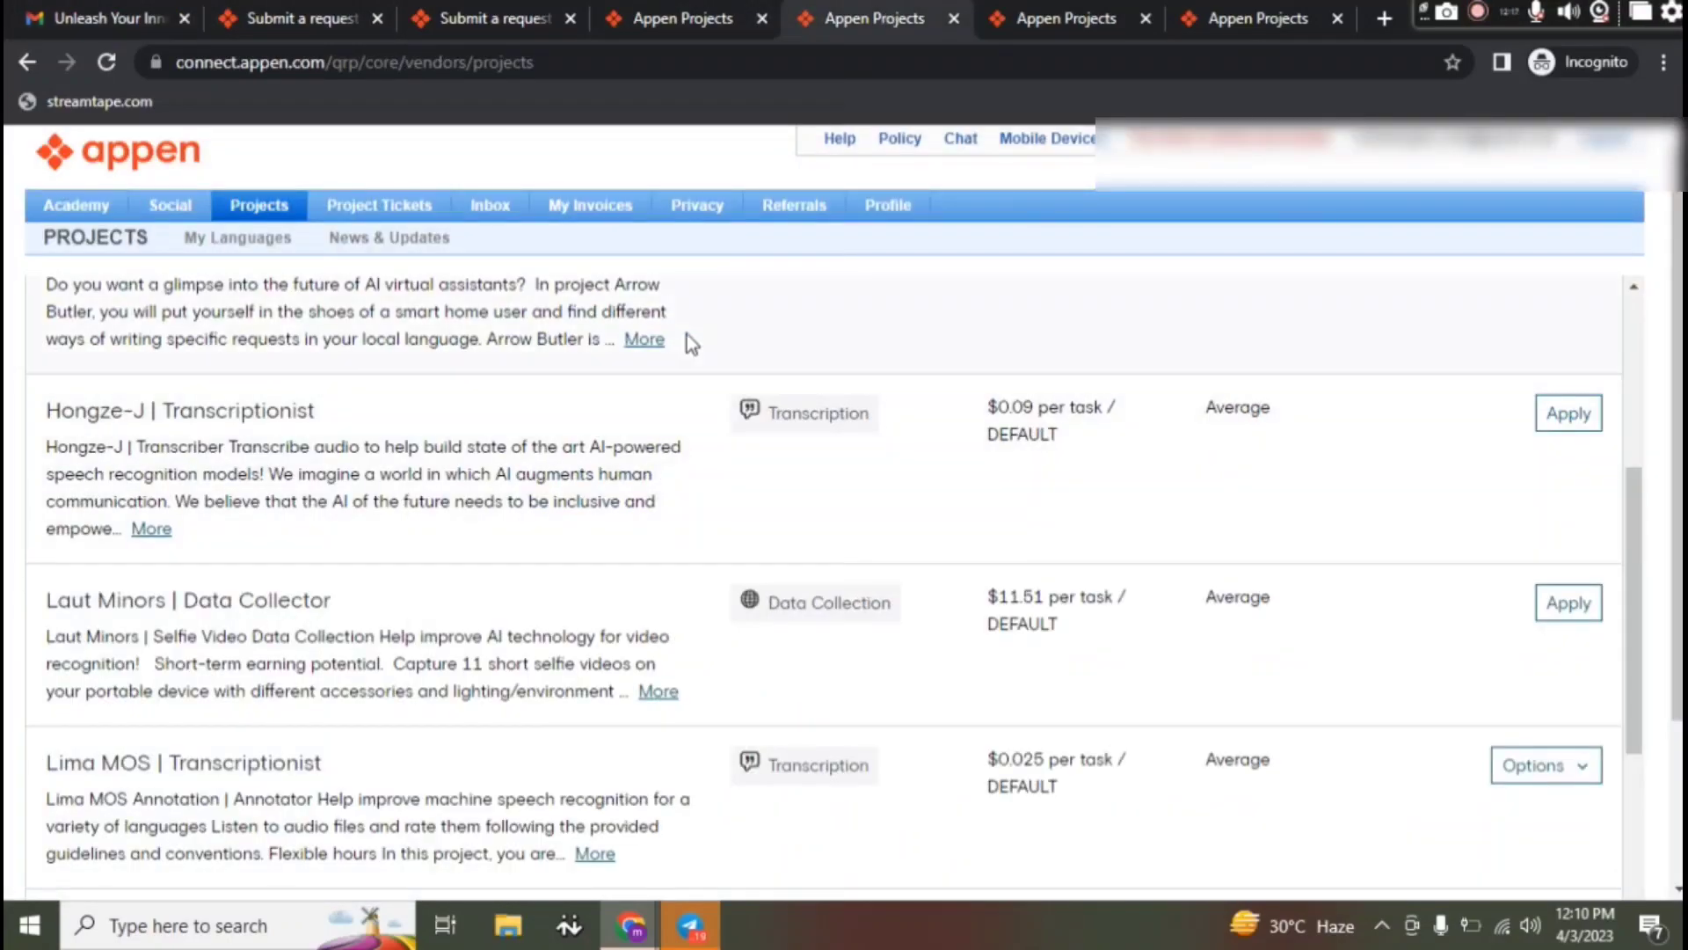
{"action": "scroll", "coordinate": [688, 343], "scroll_direction": "up", "scroll_amount": 3}
{"action": "left_click", "coordinate": [381, 211]}
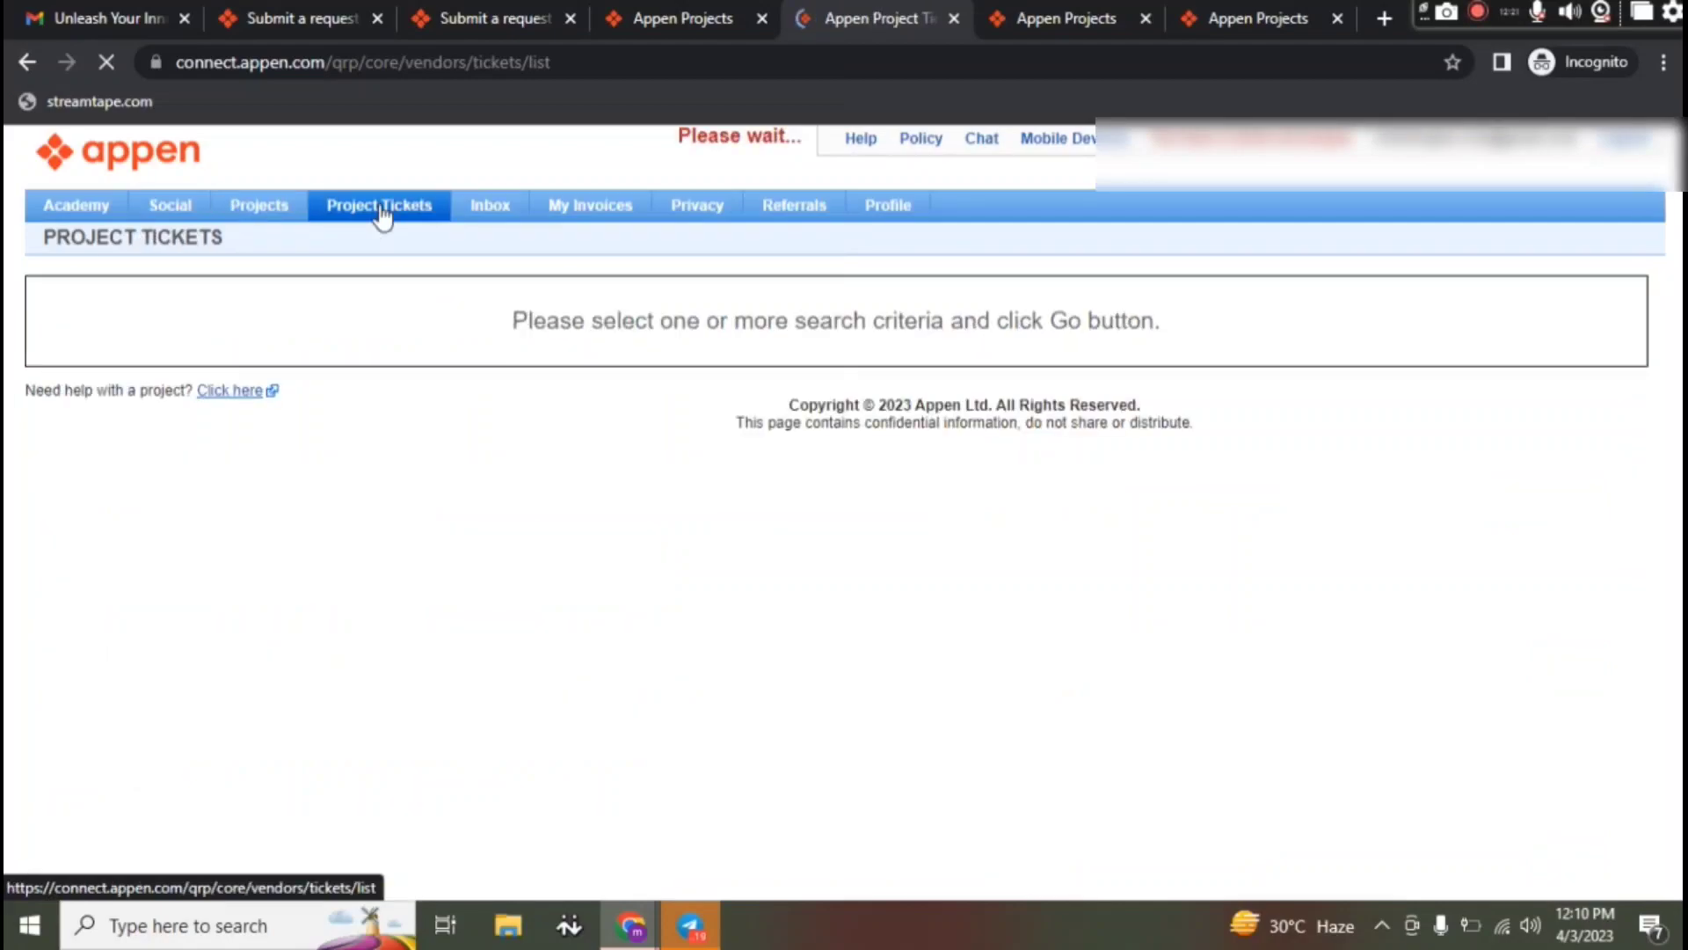
{"action": "scroll", "coordinate": [299, 484], "scroll_direction": "down", "scroll_amount": 3}
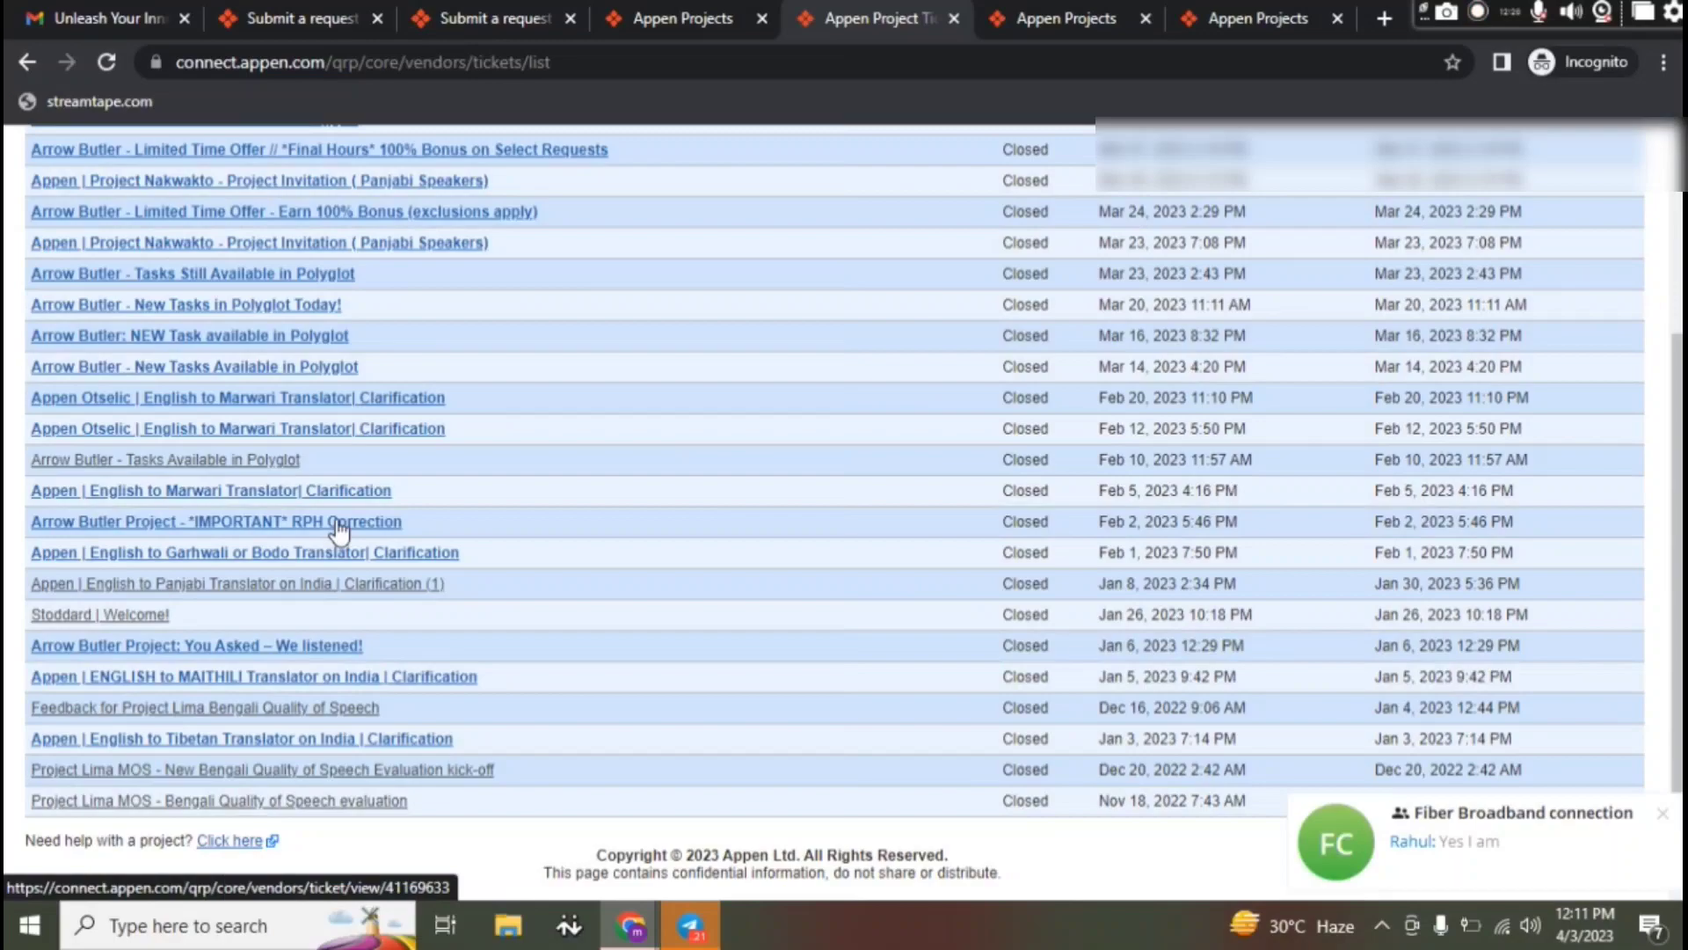
{"action": "scroll", "coordinate": [319, 637], "scroll_direction": "up", "scroll_amount": 3}
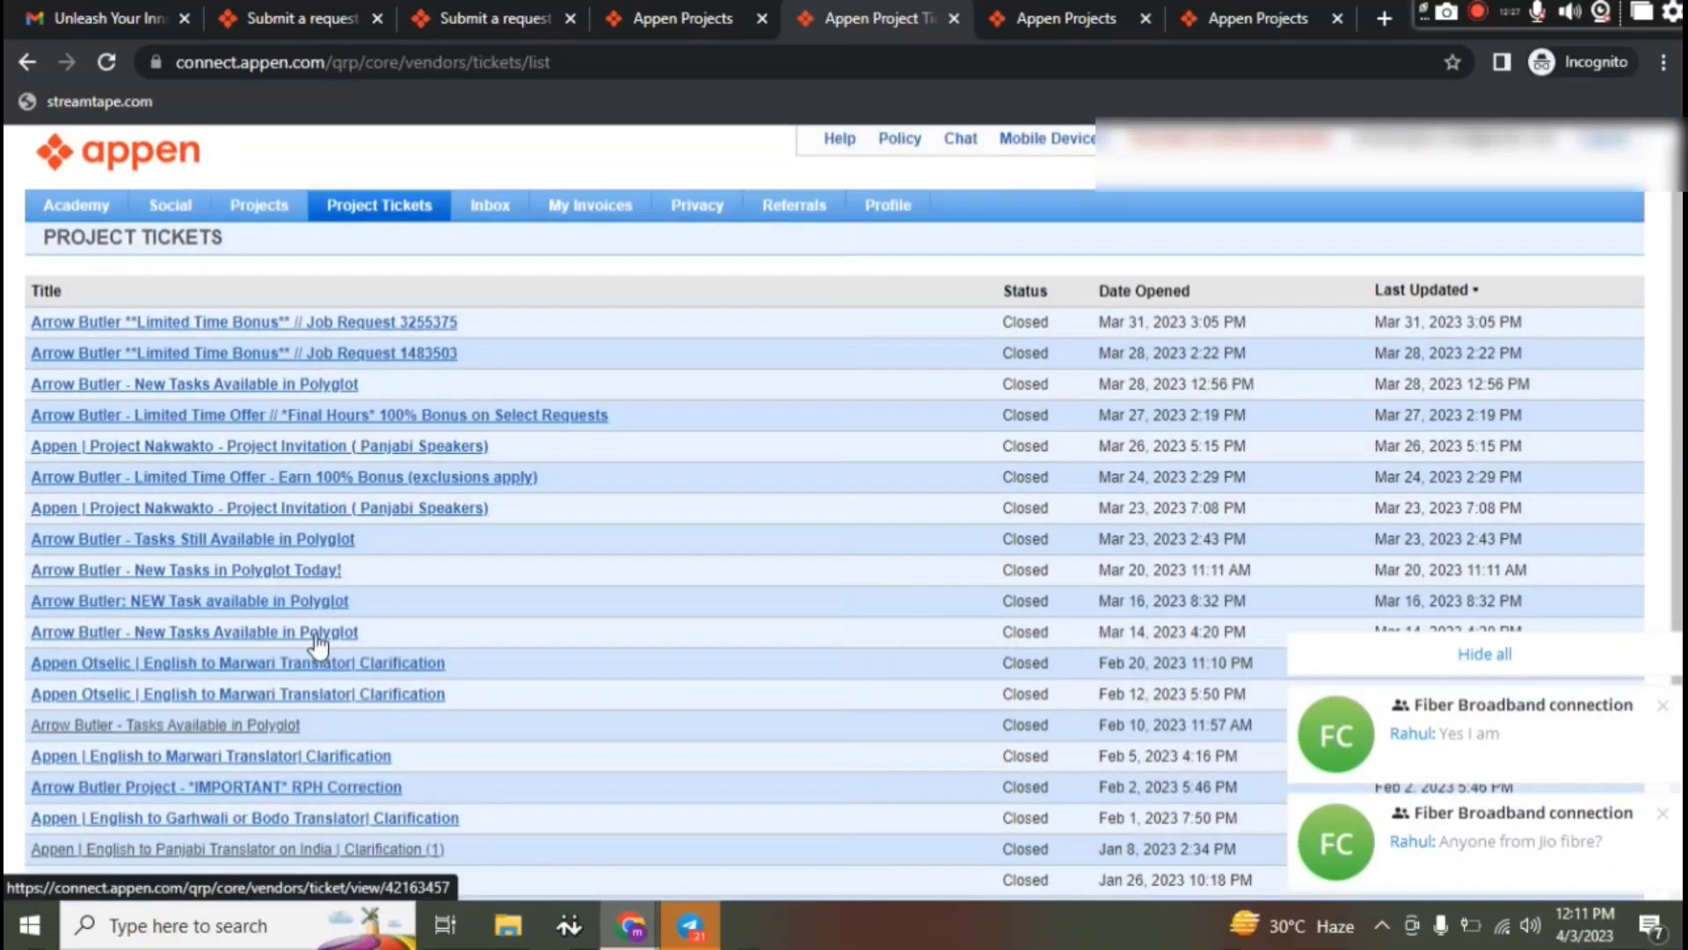
{"action": "scroll", "coordinate": [403, 533], "scroll_direction": "down", "scroll_amount": 3}
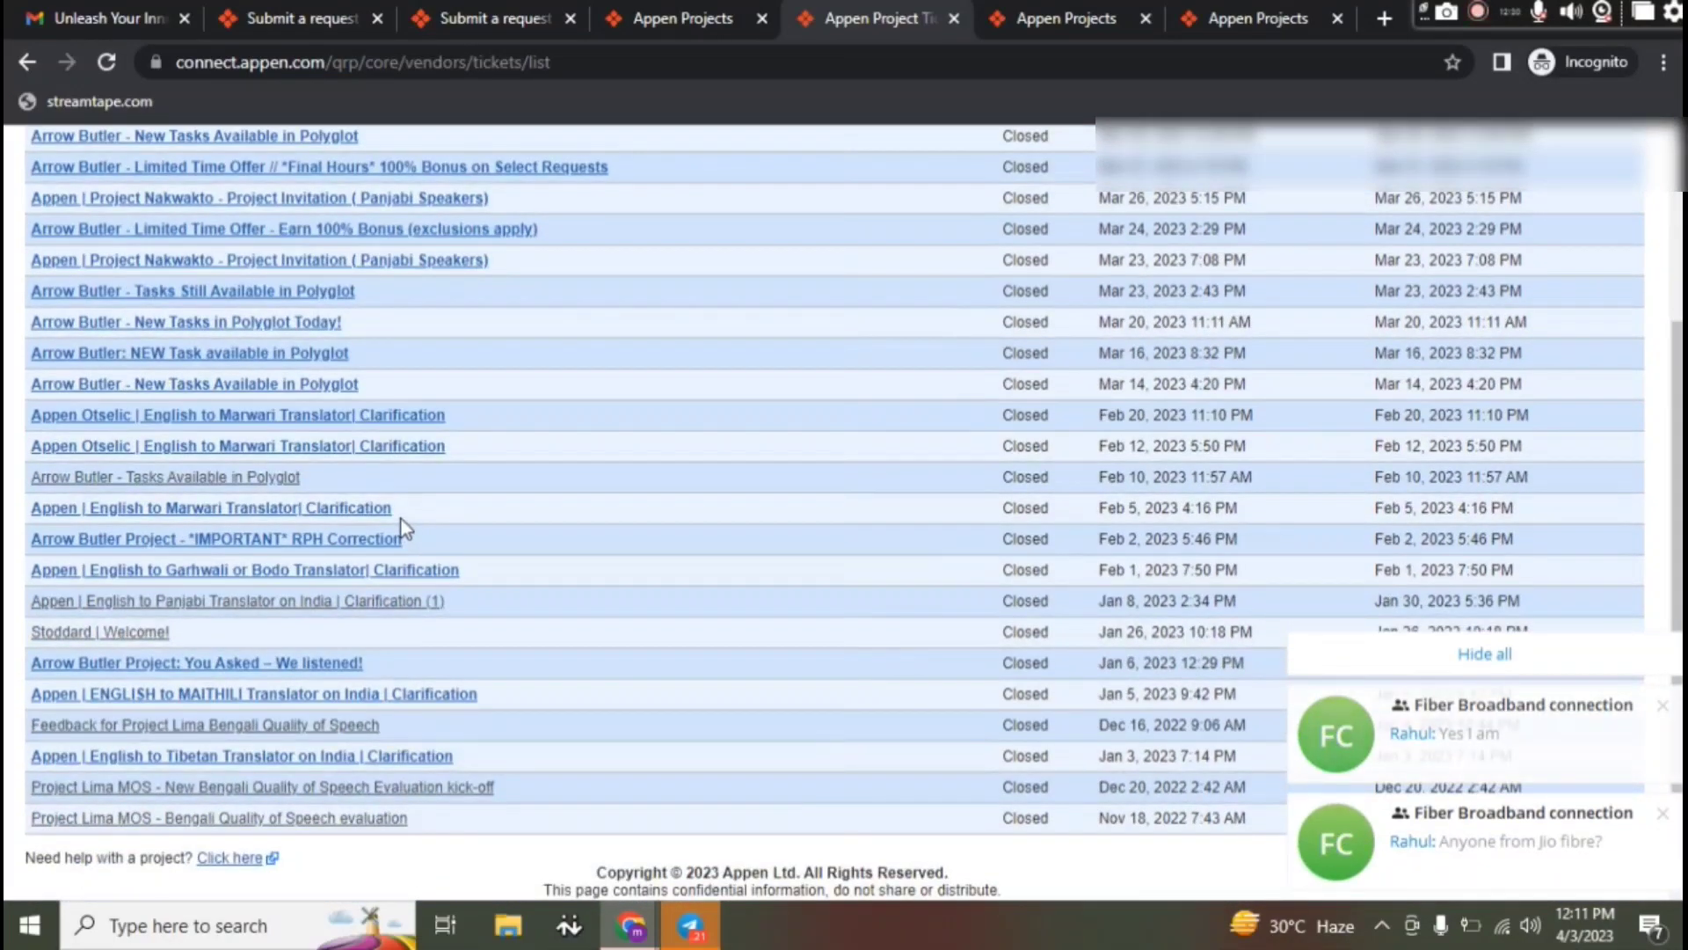
{"action": "scroll", "coordinate": [401, 518], "scroll_direction": "up", "scroll_amount": 3}
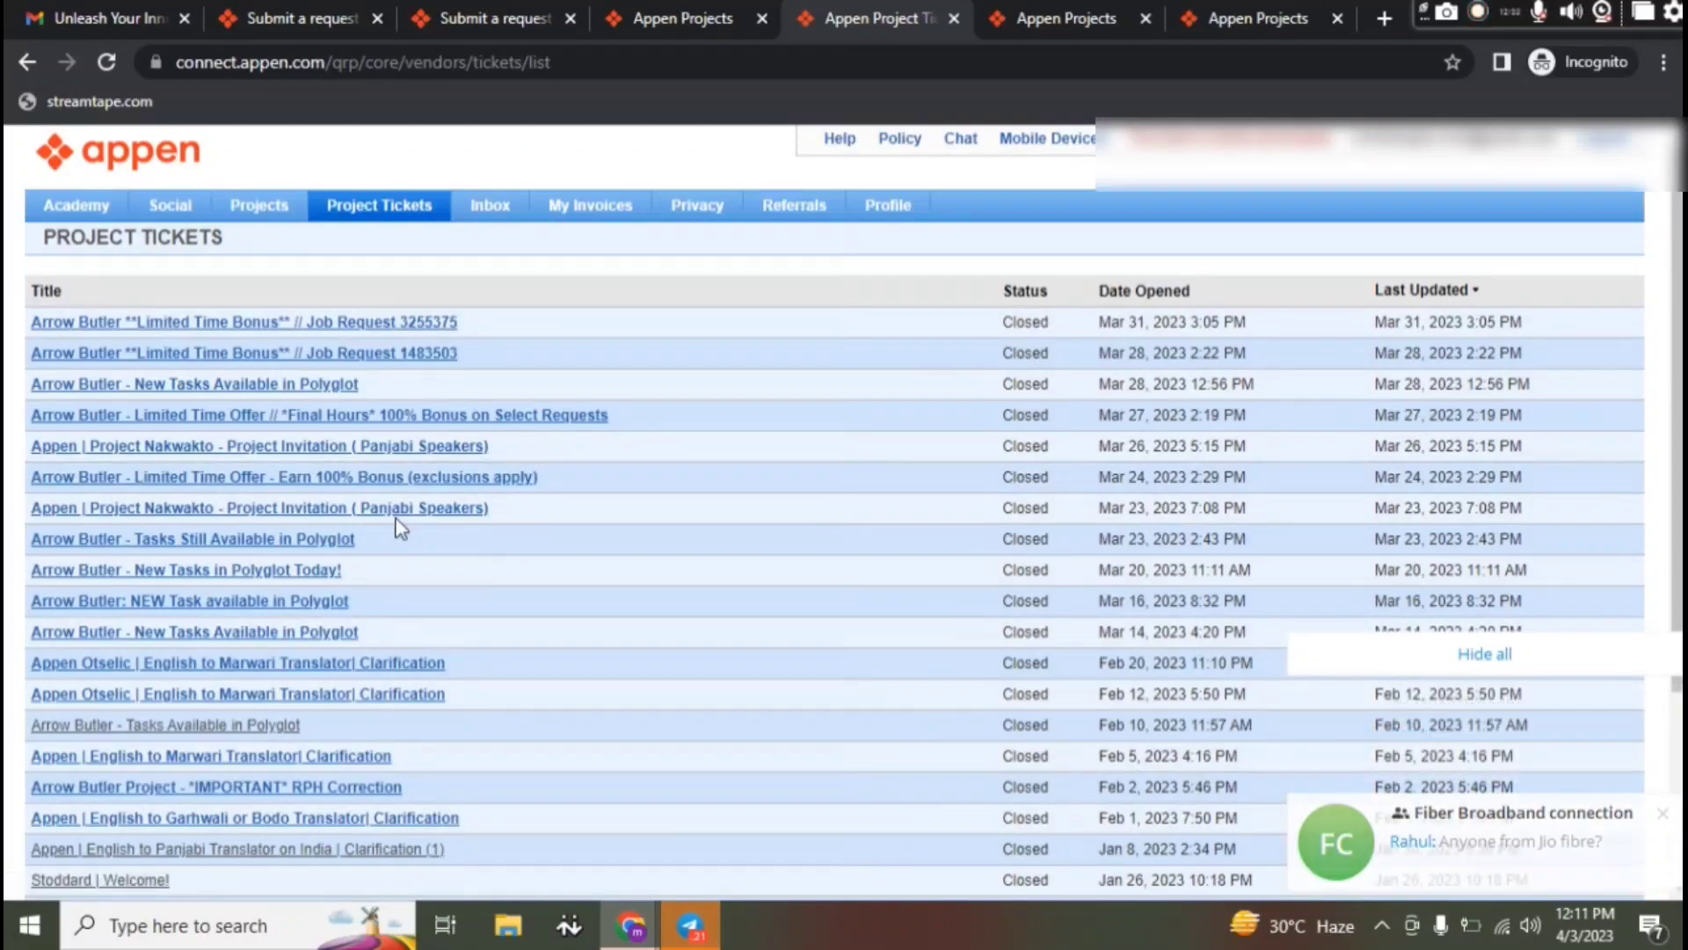
Step: Compare the two open support request forms and their Project fields
{"action": "left_click", "coordinate": [305, 13]}
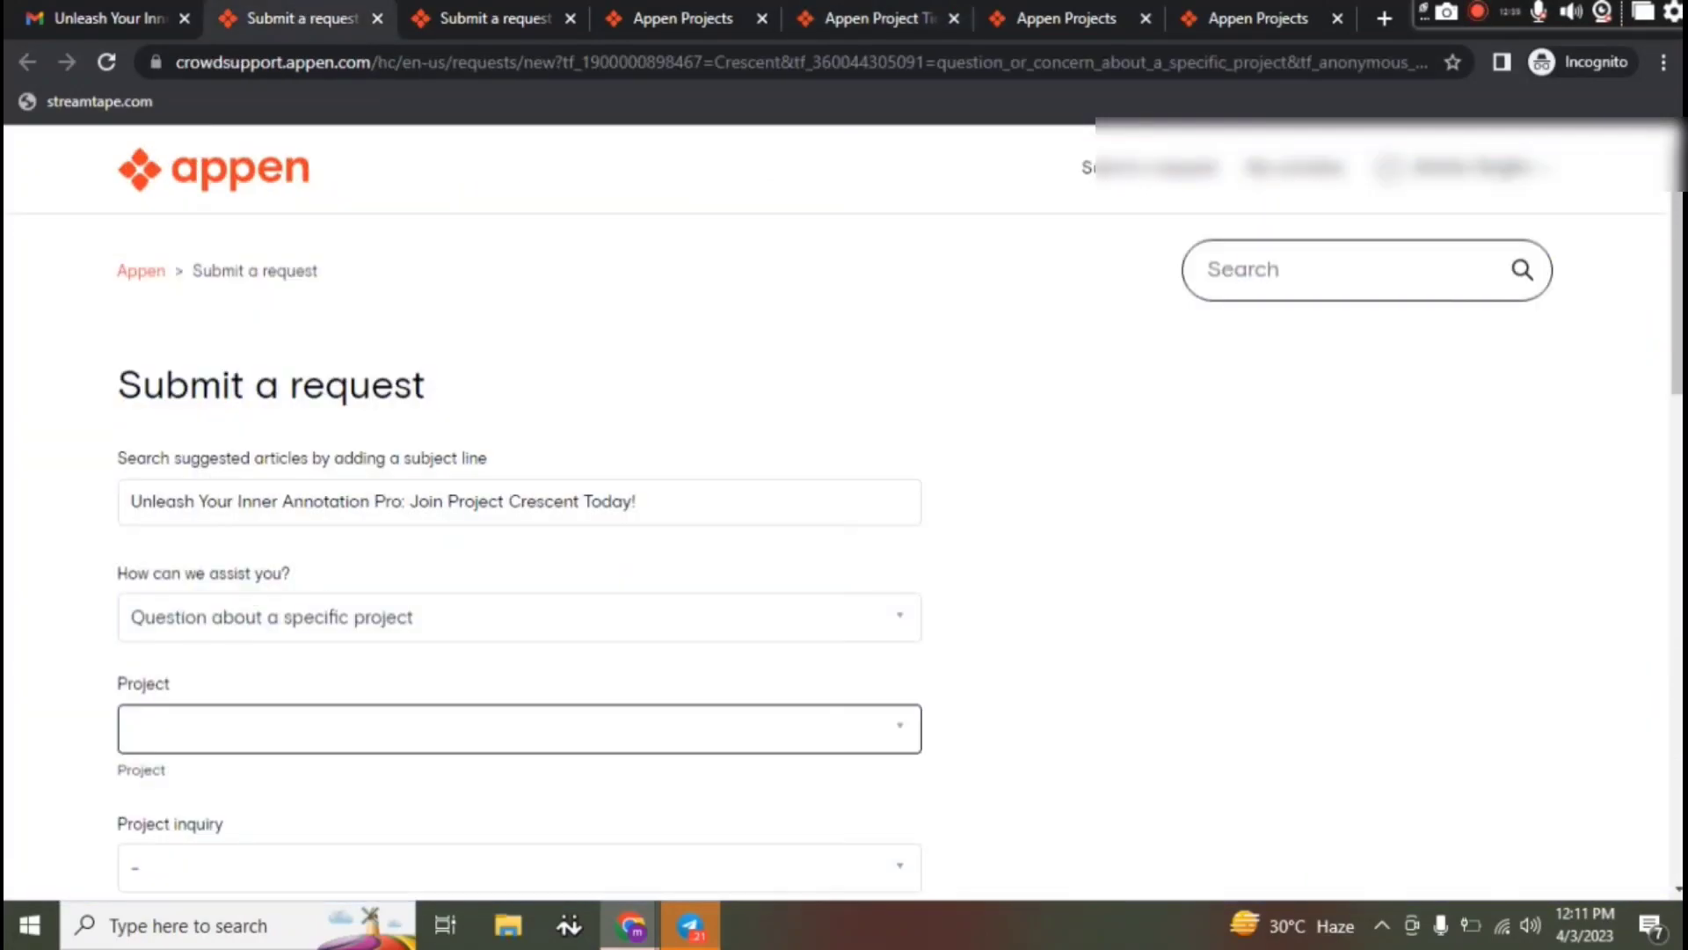
{"action": "left_click", "coordinate": [677, 17]}
{"action": "left_click", "coordinate": [492, 18]}
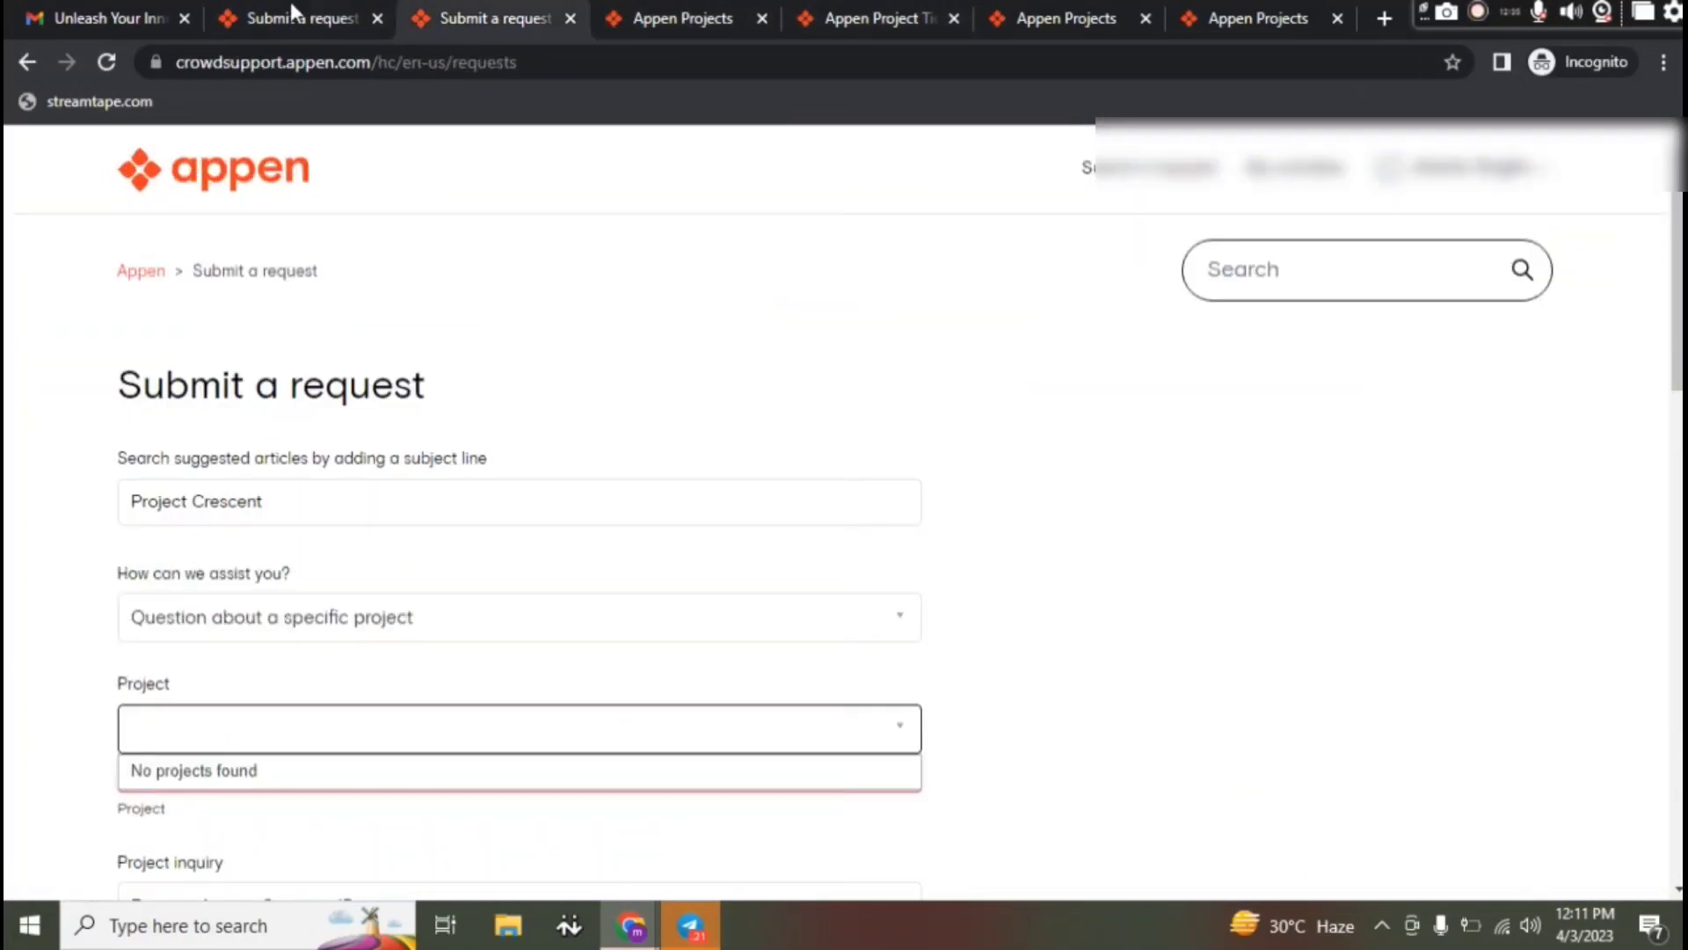
{"action": "left_click", "coordinate": [285, 4]}
Step: Return to the Project Crescent email in Gmail and check its sender and reply-to details
{"action": "left_click", "coordinate": [119, 11]}
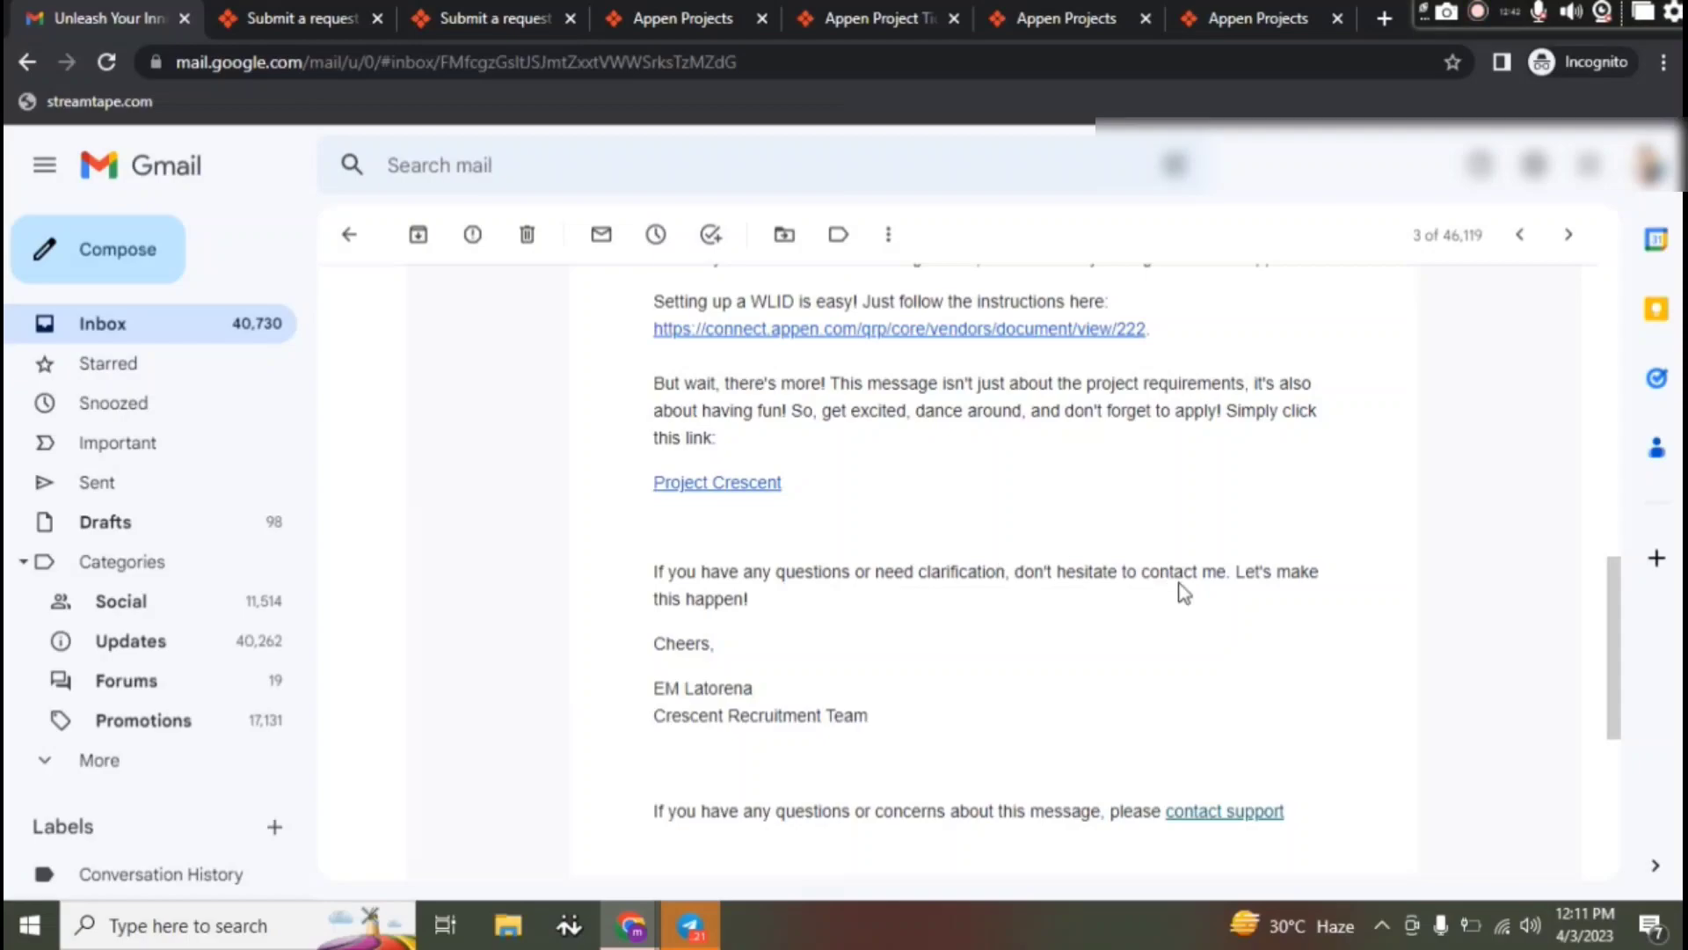
{"action": "scroll", "coordinate": [1188, 586], "scroll_direction": "up", "scroll_amount": 10}
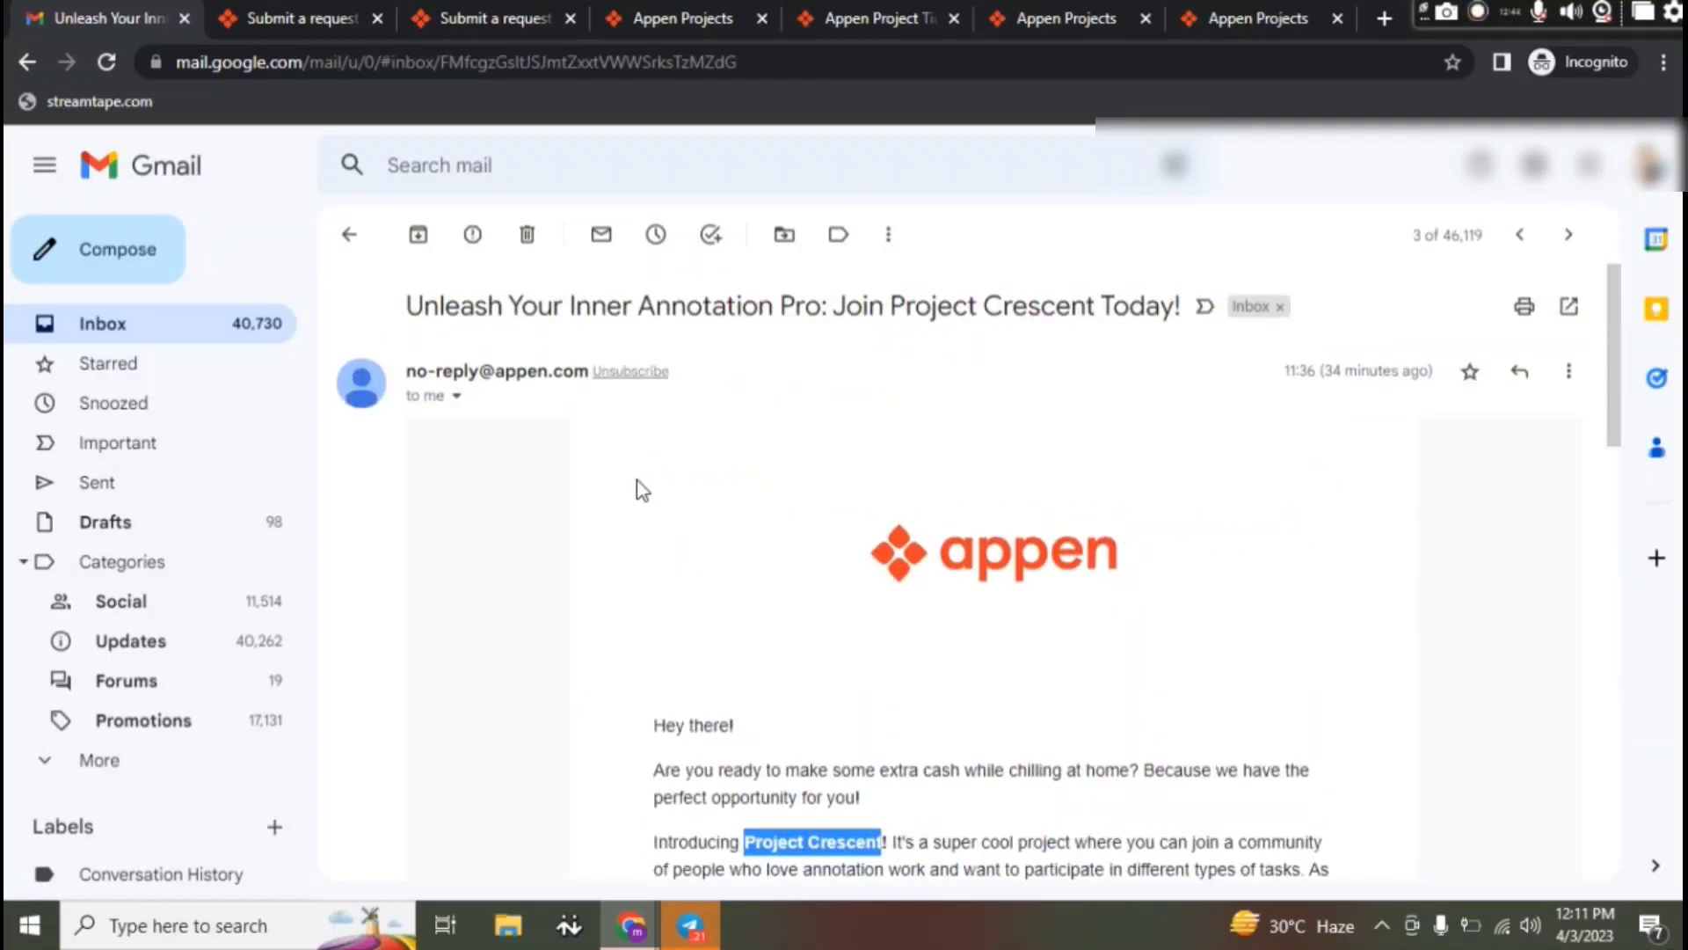
{"action": "left_click", "coordinate": [456, 397]}
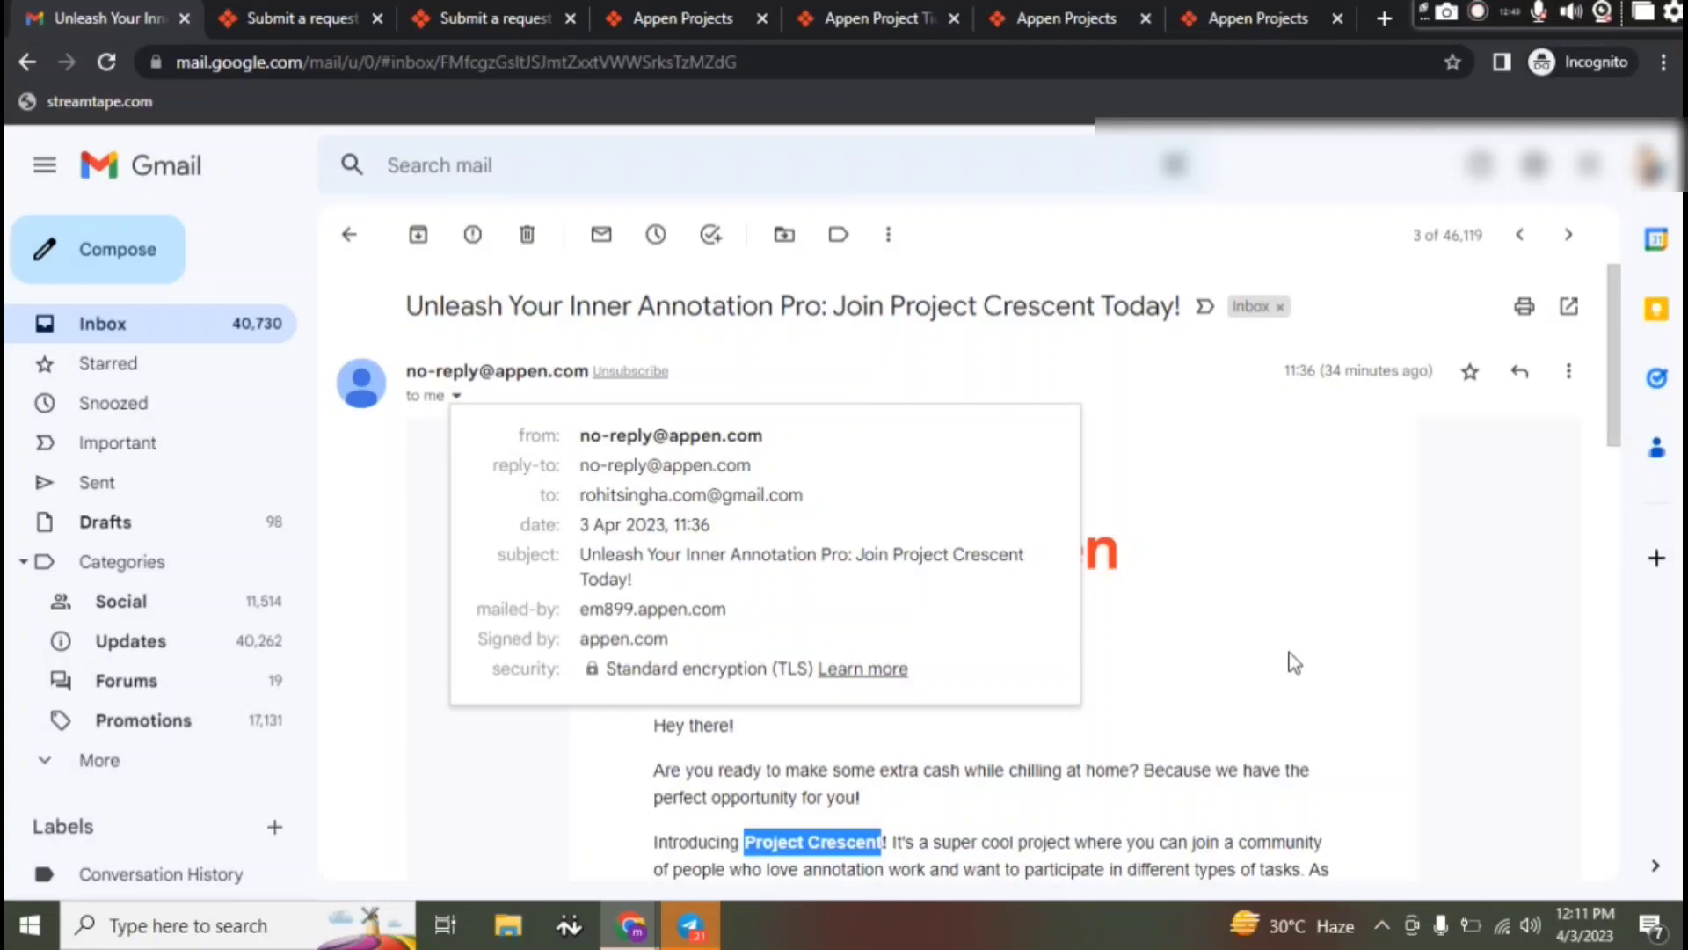
{"action": "left_click", "coordinate": [1064, 660]}
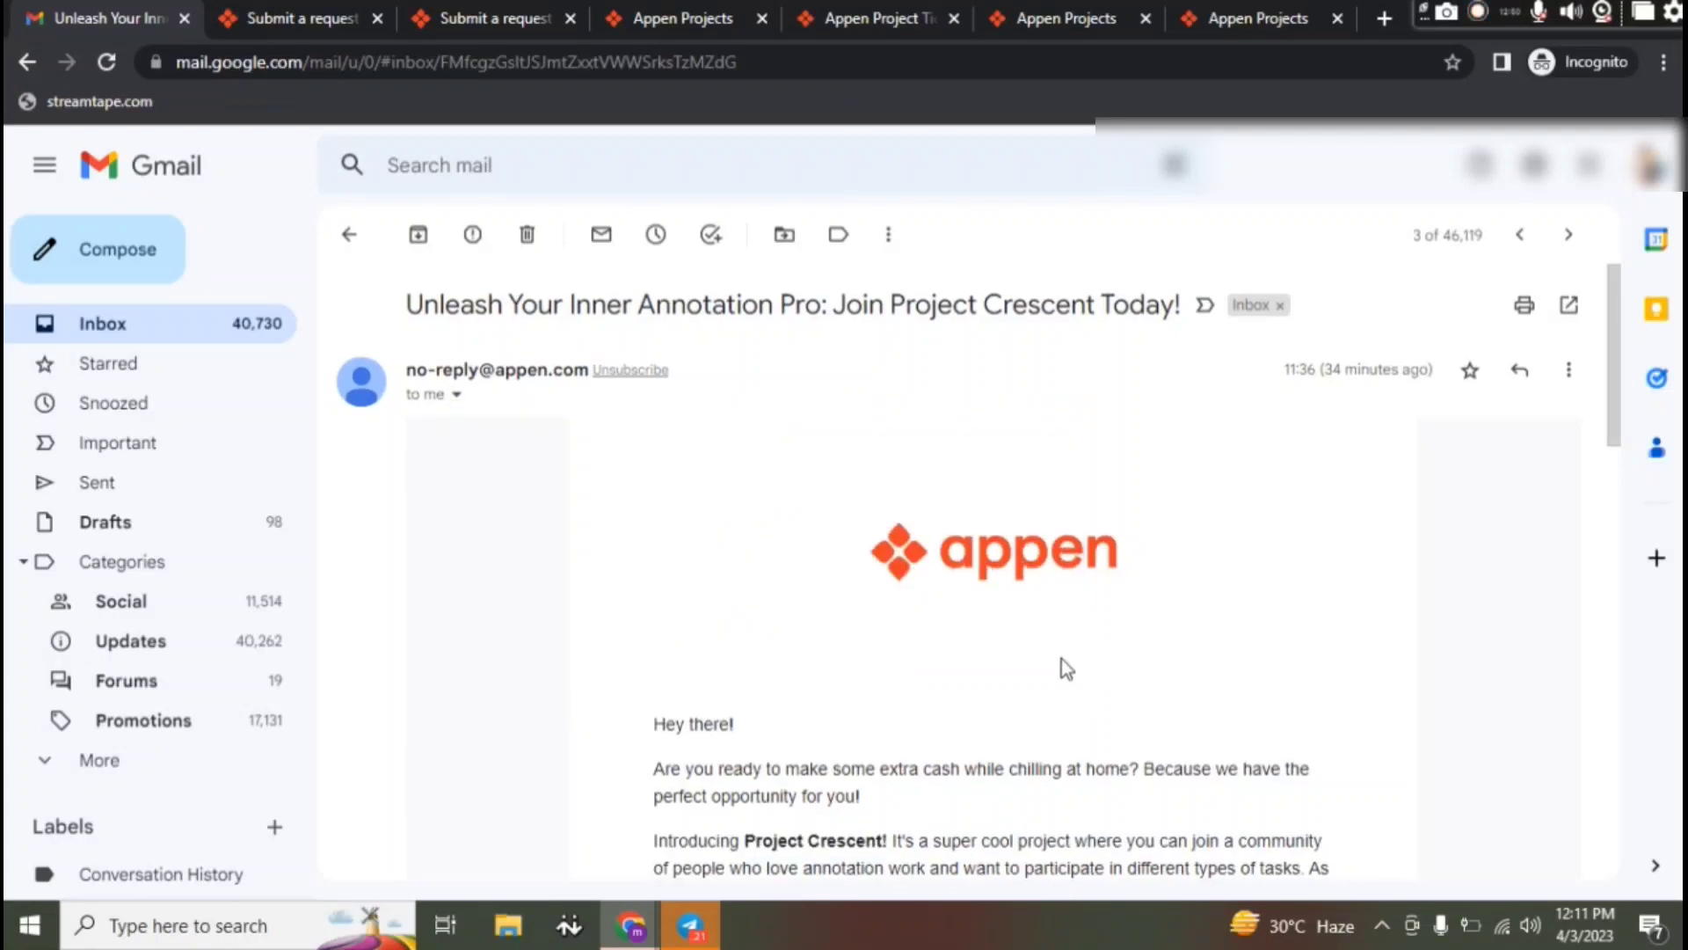
Step: Open the Project Crescent application link from the email and review the project's description and requirements
{"action": "scroll", "coordinate": [1064, 662], "scroll_direction": "down", "scroll_amount": 9}
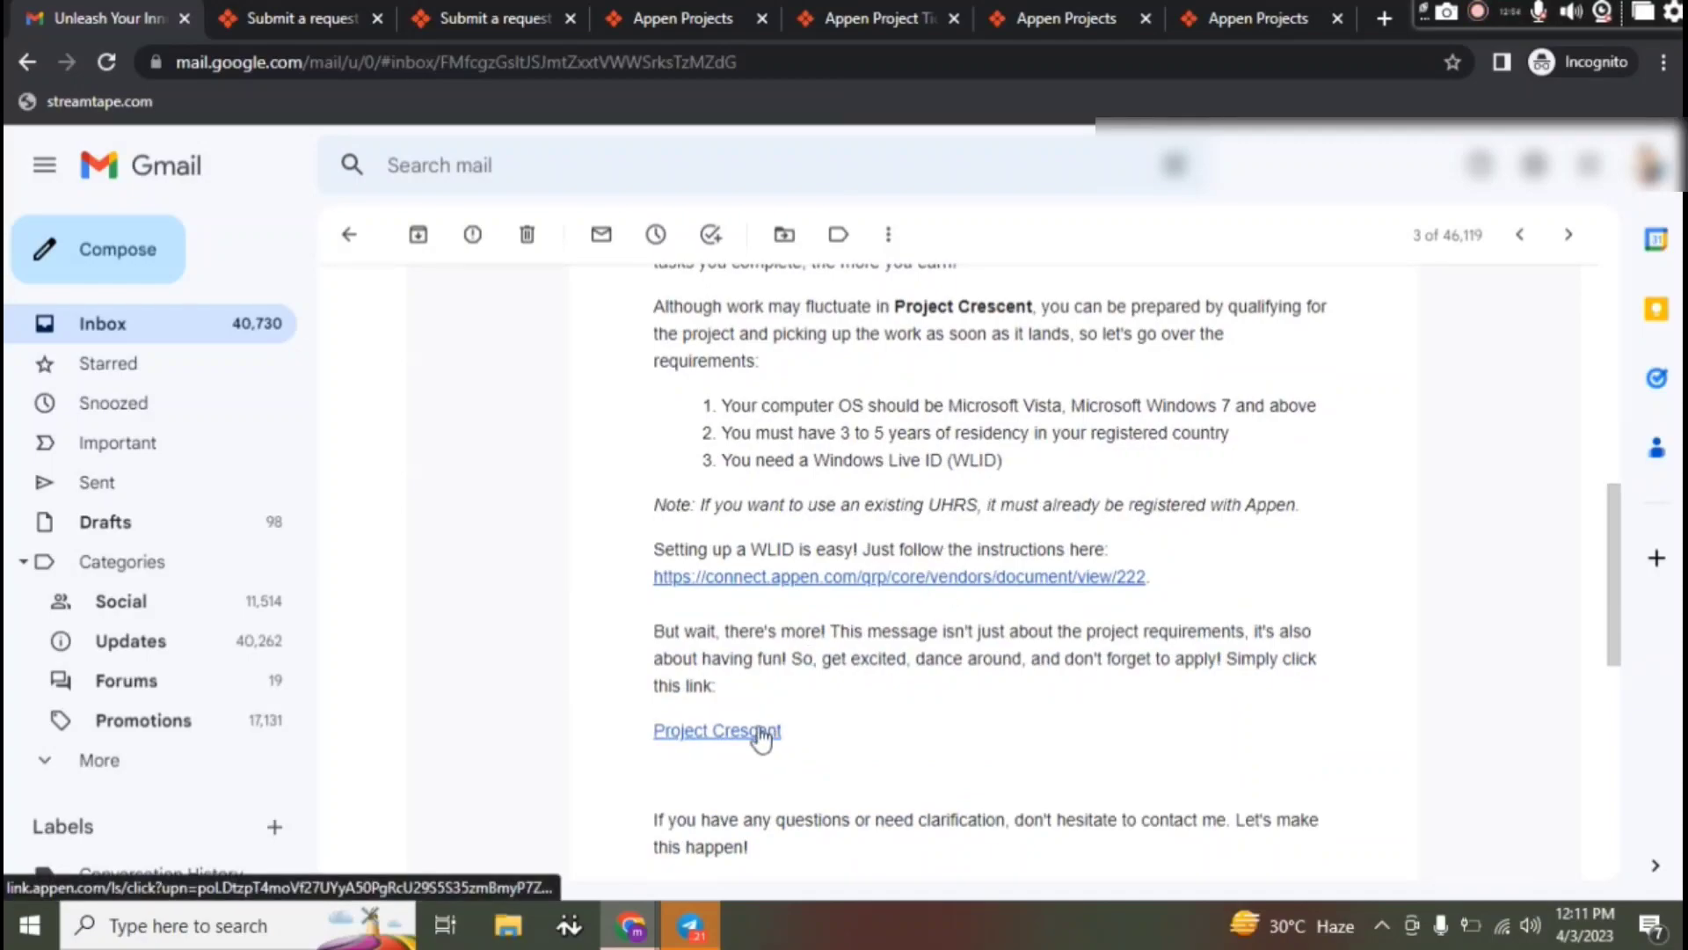
{"action": "left_click", "coordinate": [763, 731]}
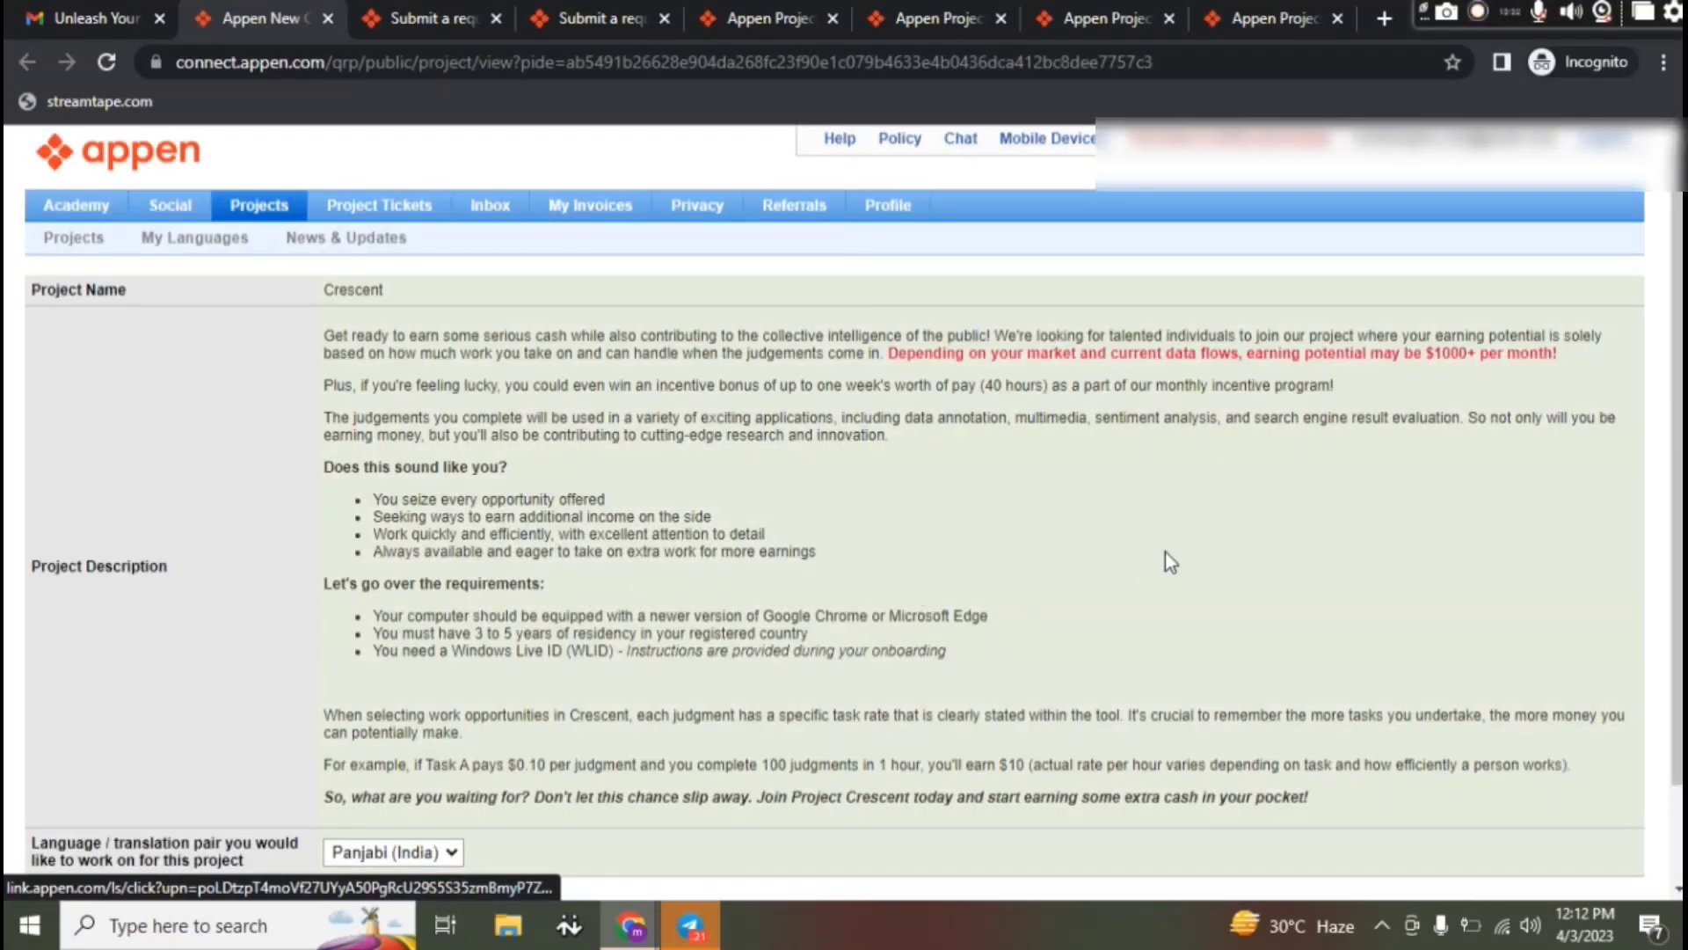
{"action": "scroll", "coordinate": [367, 479], "scroll_direction": "down", "scroll_amount": 1}
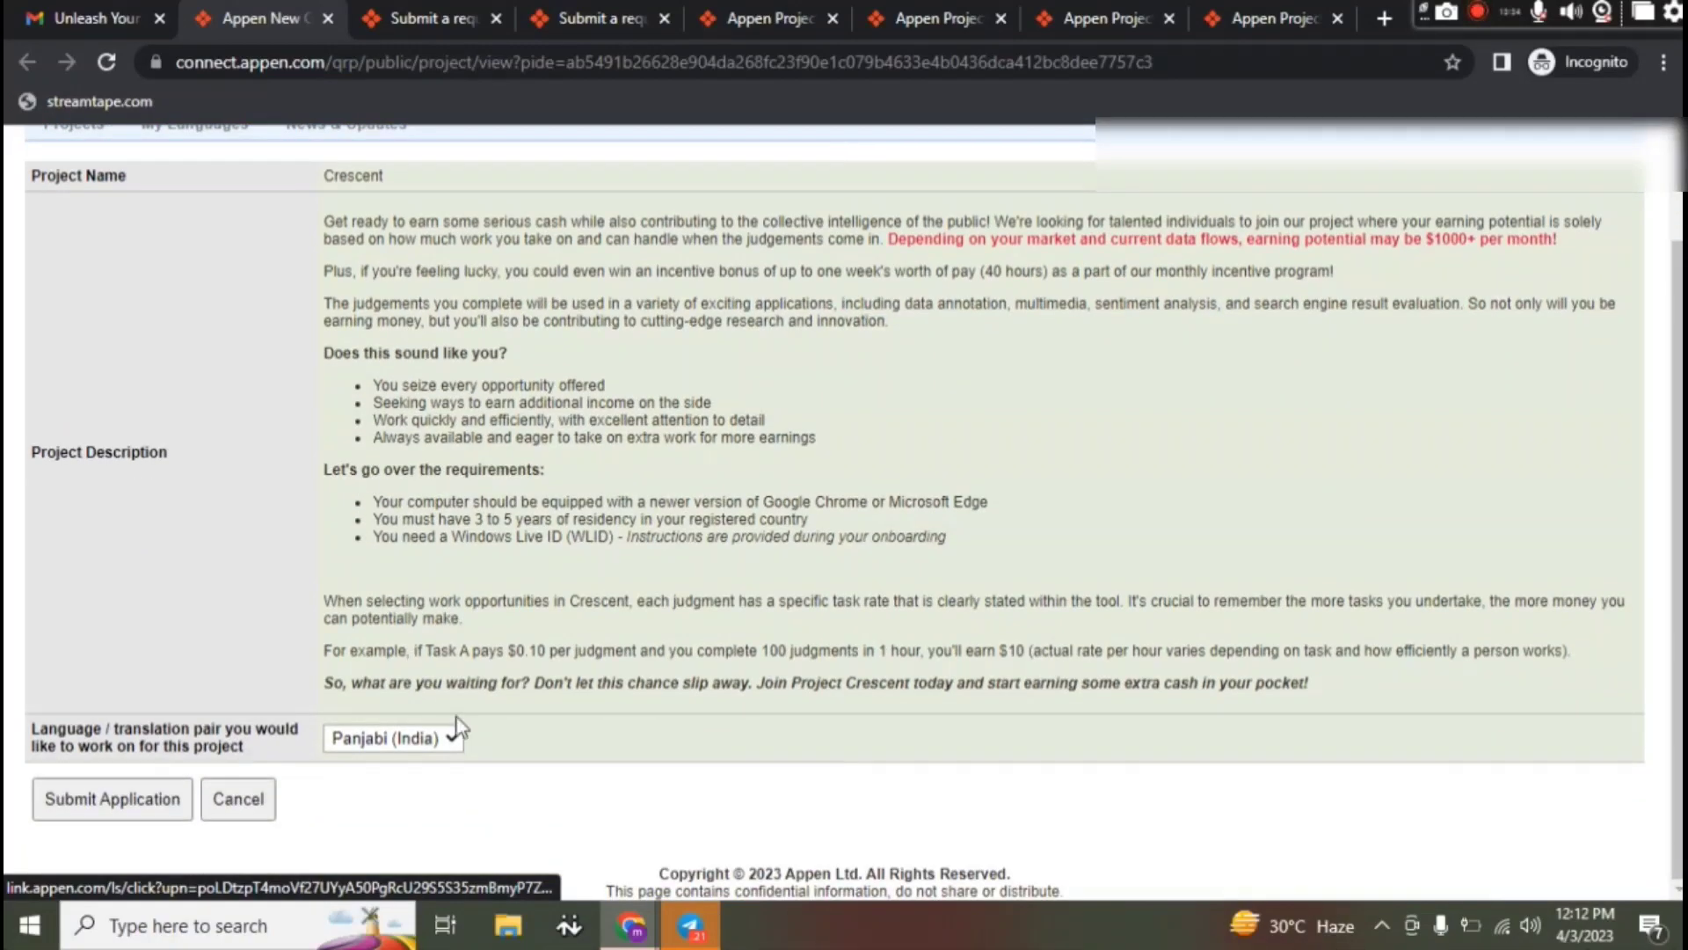
{"action": "scroll", "coordinate": [477, 729], "scroll_direction": "up", "scroll_amount": 1}
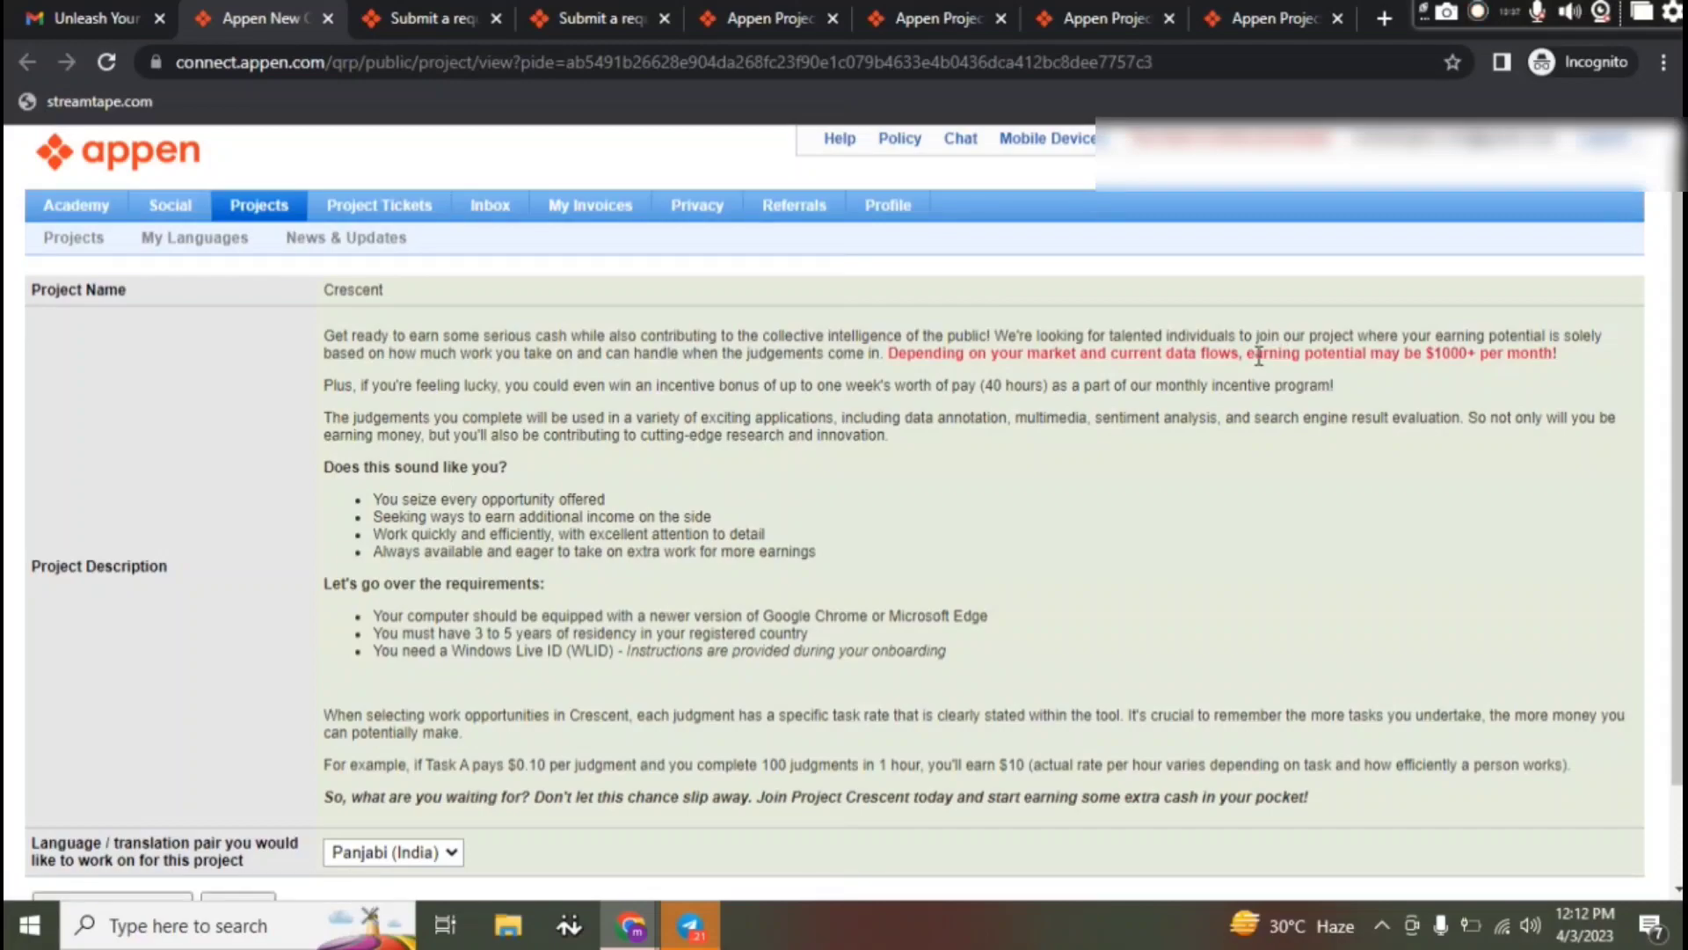
{"action": "scroll", "coordinate": [879, 493], "scroll_direction": "down", "scroll_amount": 1}
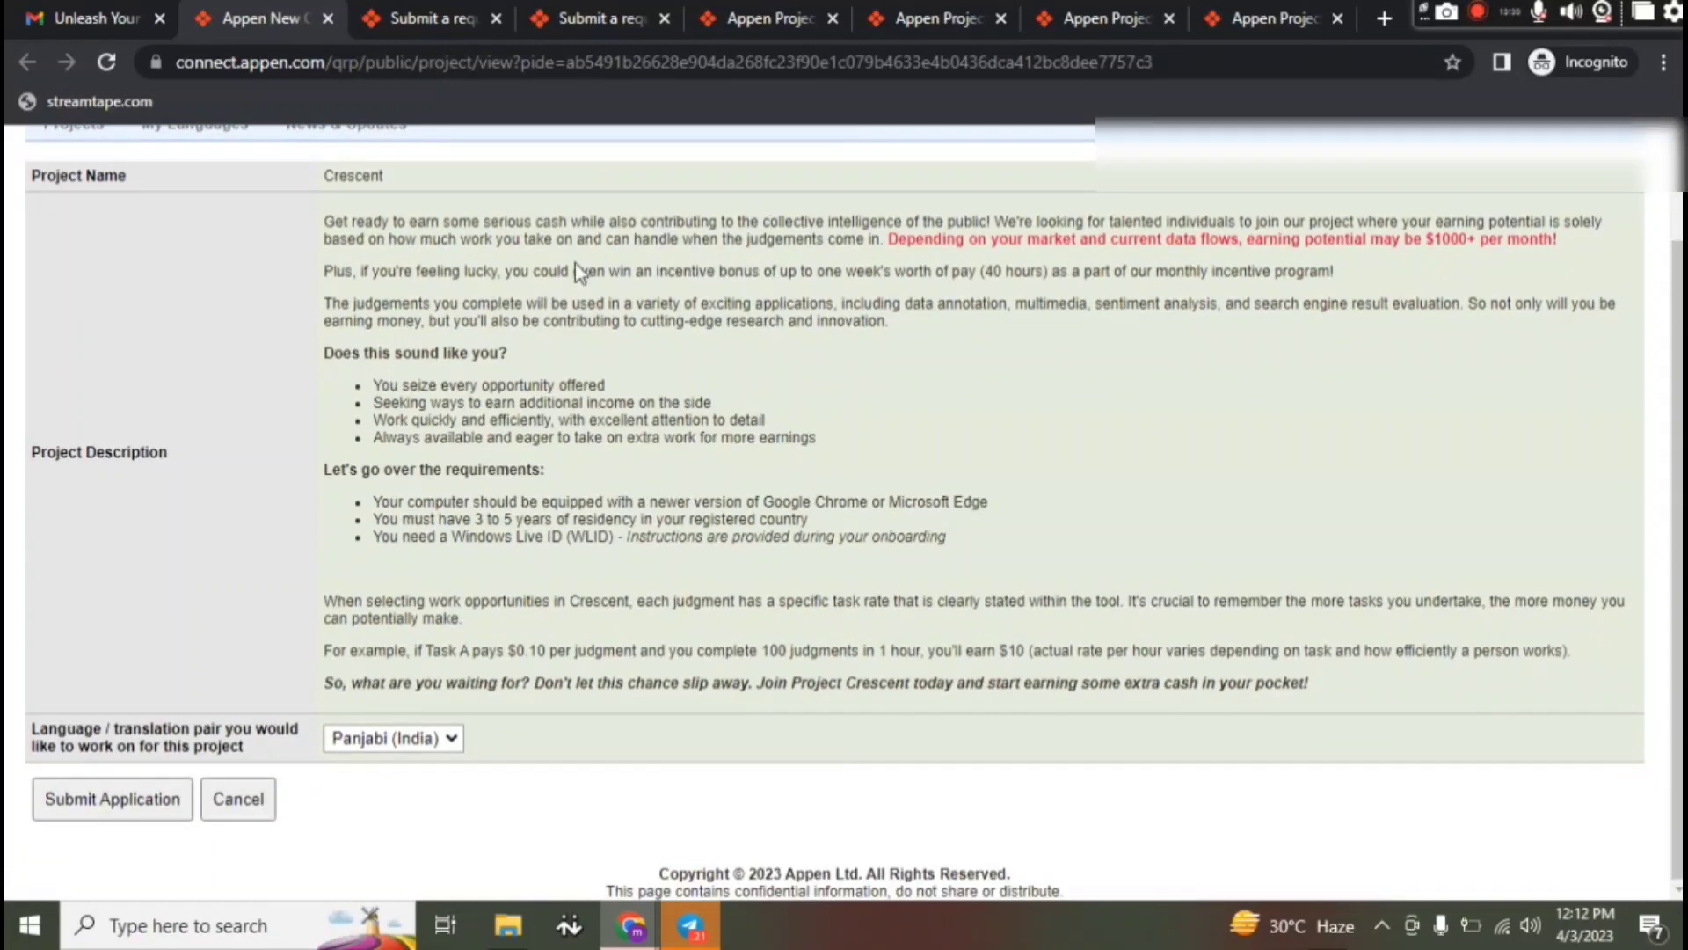
{"action": "scroll", "coordinate": [466, 406], "scroll_direction": "up", "scroll_amount": 1}
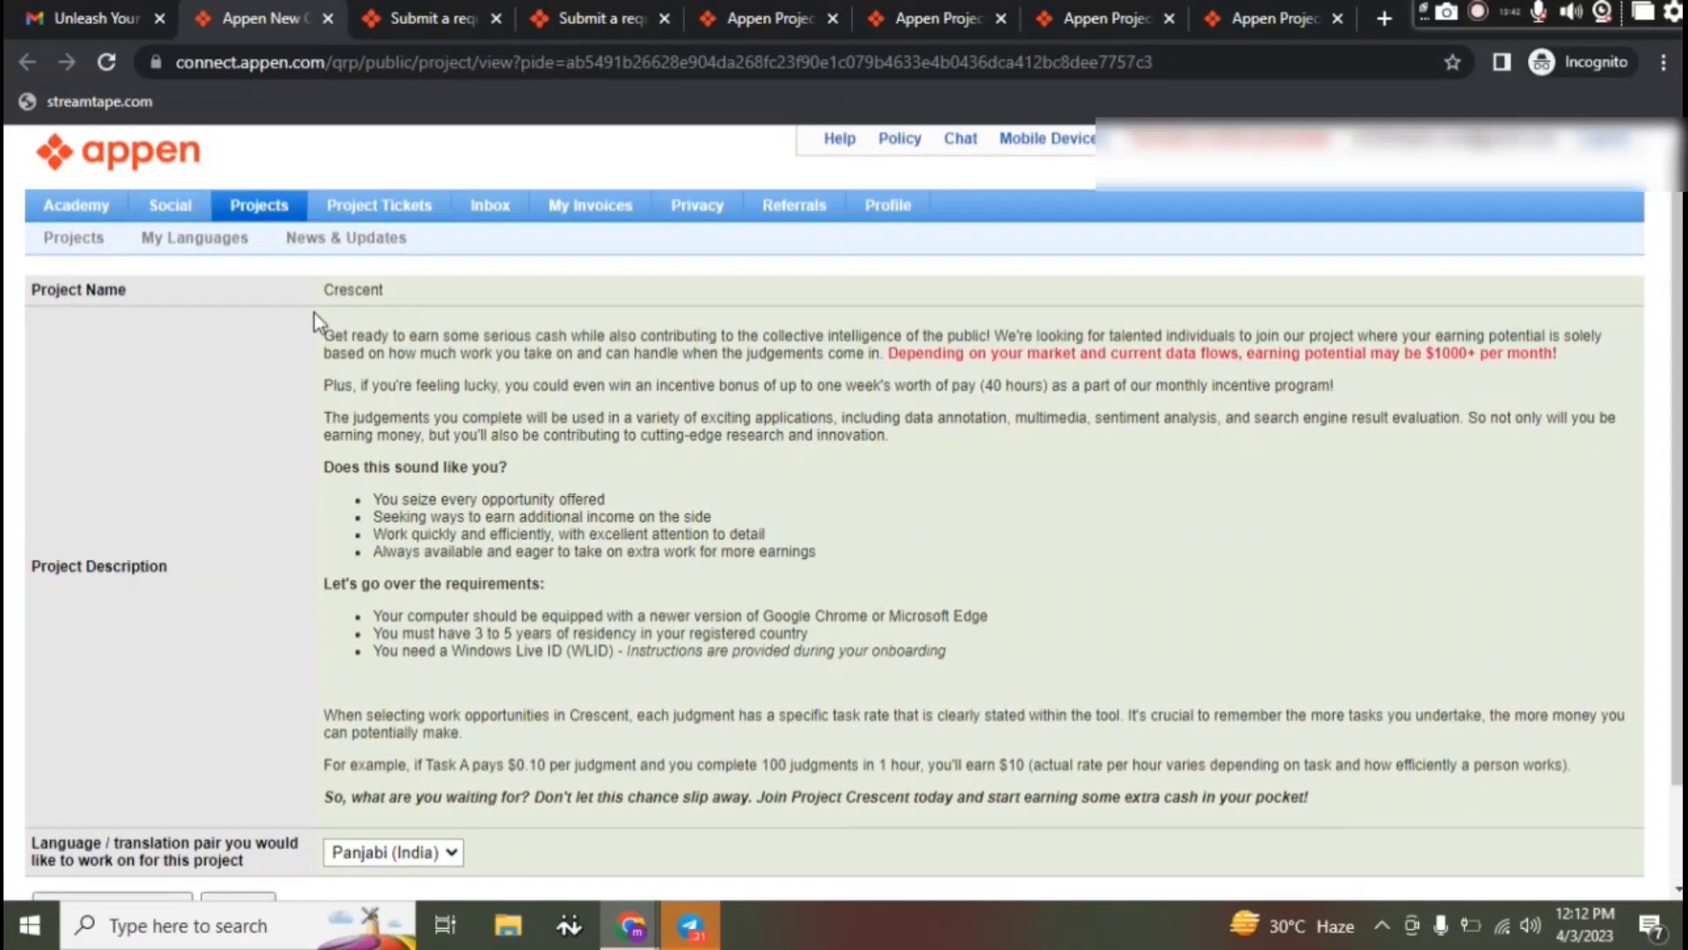
Step: Choose English (India) as the language for the Crescent project and submit the application
{"action": "scroll", "coordinate": [314, 313], "scroll_direction": "down", "scroll_amount": 1}
{"action": "left_click", "coordinate": [440, 738]}
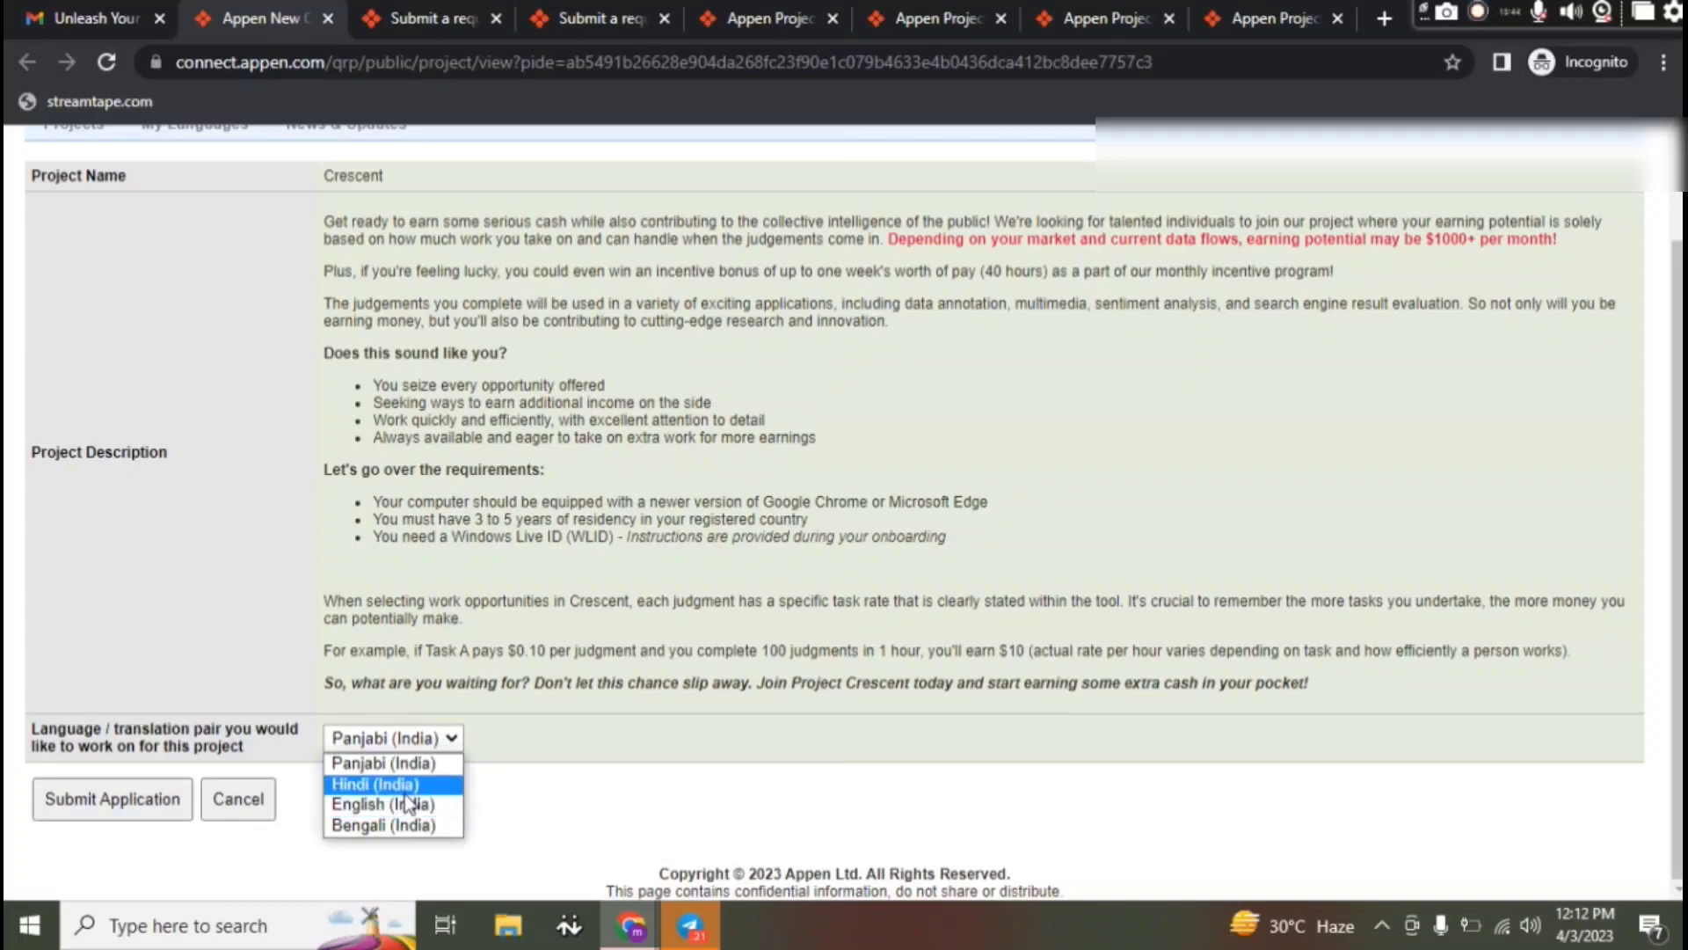
{"action": "left_click", "coordinate": [405, 800]}
{"action": "left_click", "coordinate": [151, 805]}
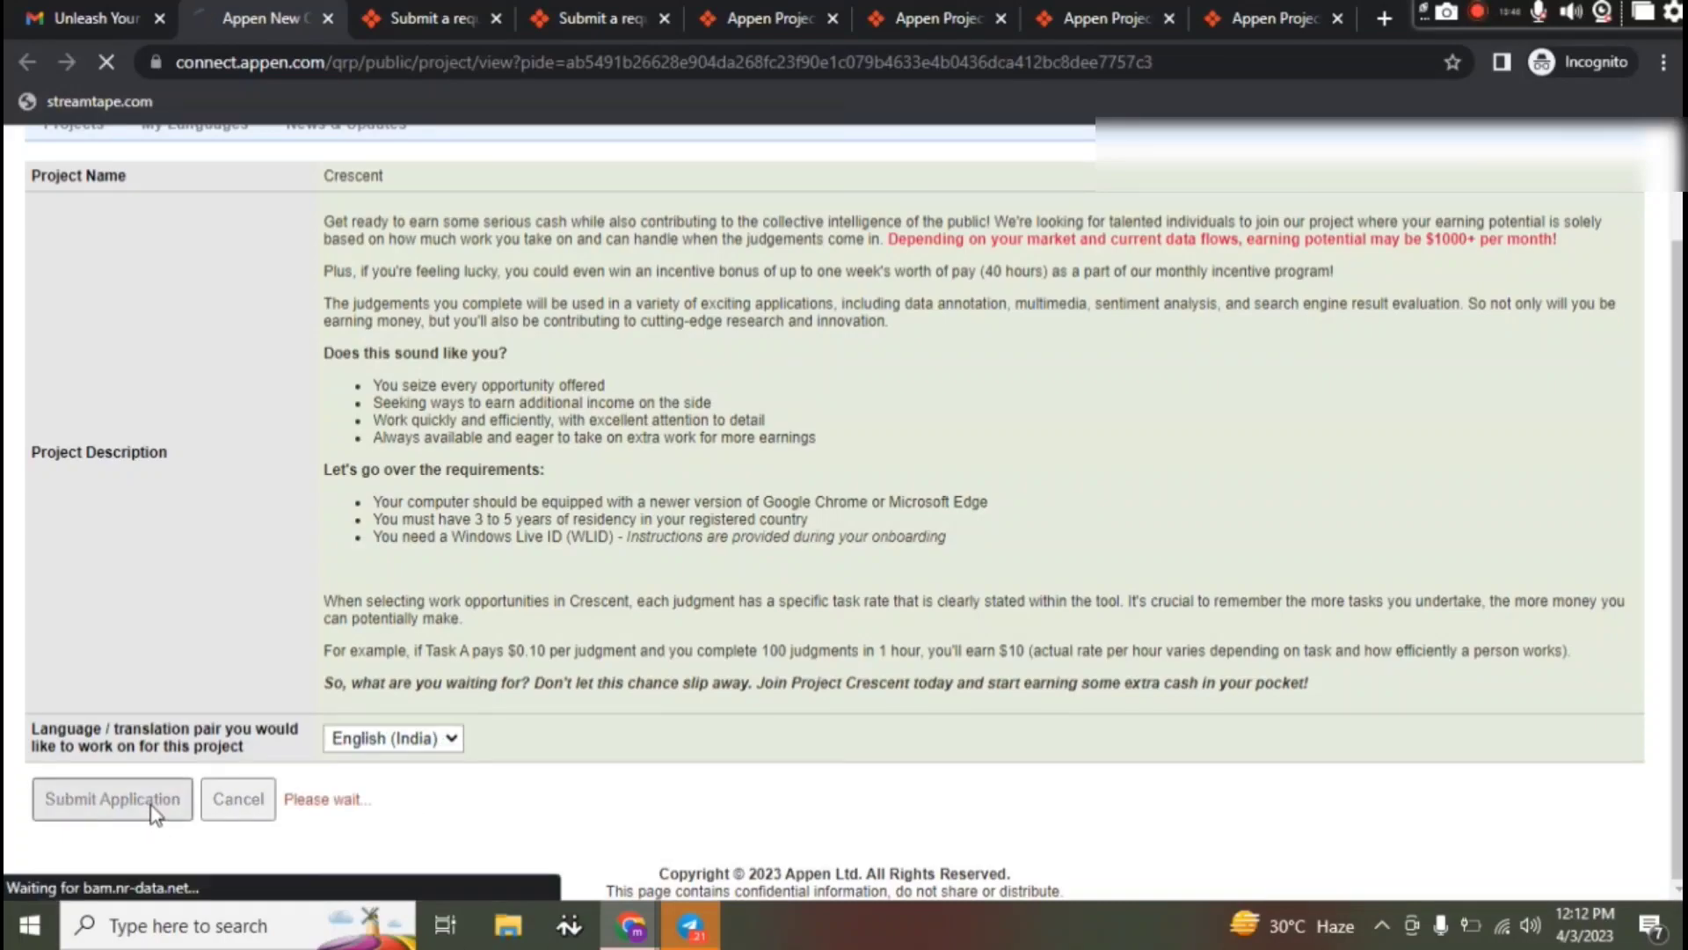
Step: Review the Crescent Qualification page's overview and requirements, and try its Project Crescent: FAQ link
{"action": "scroll", "coordinate": [151, 806], "scroll_direction": "up", "scroll_amount": 1}
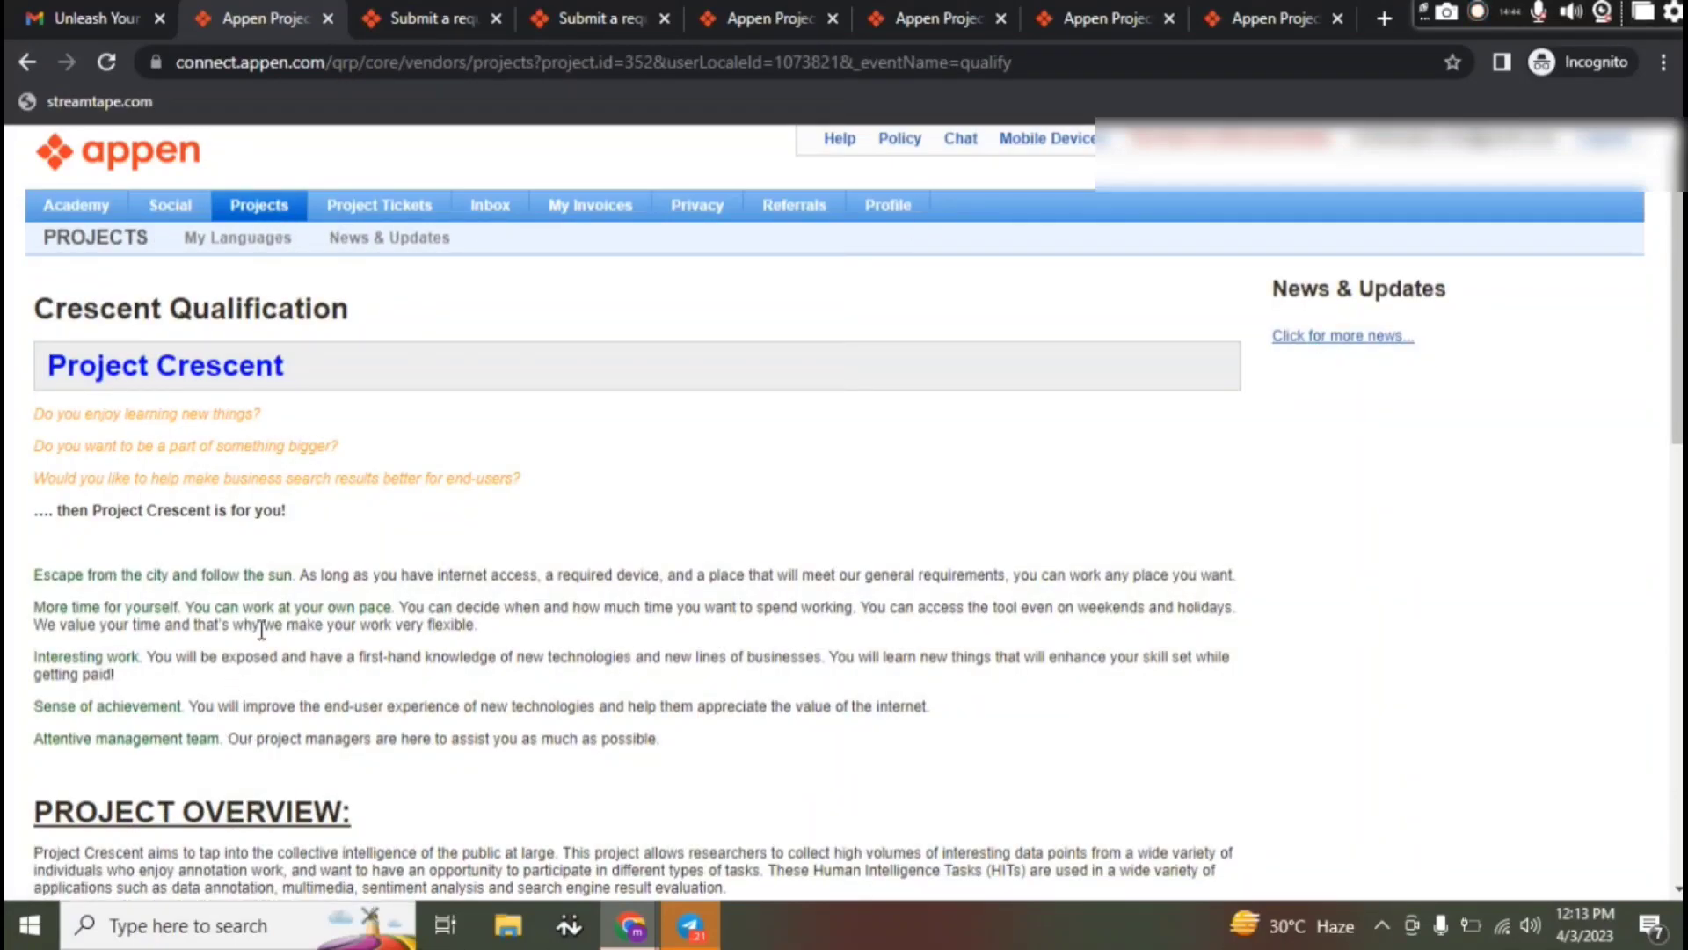
{"action": "scroll", "coordinate": [261, 629], "scroll_direction": "down", "scroll_amount": 4}
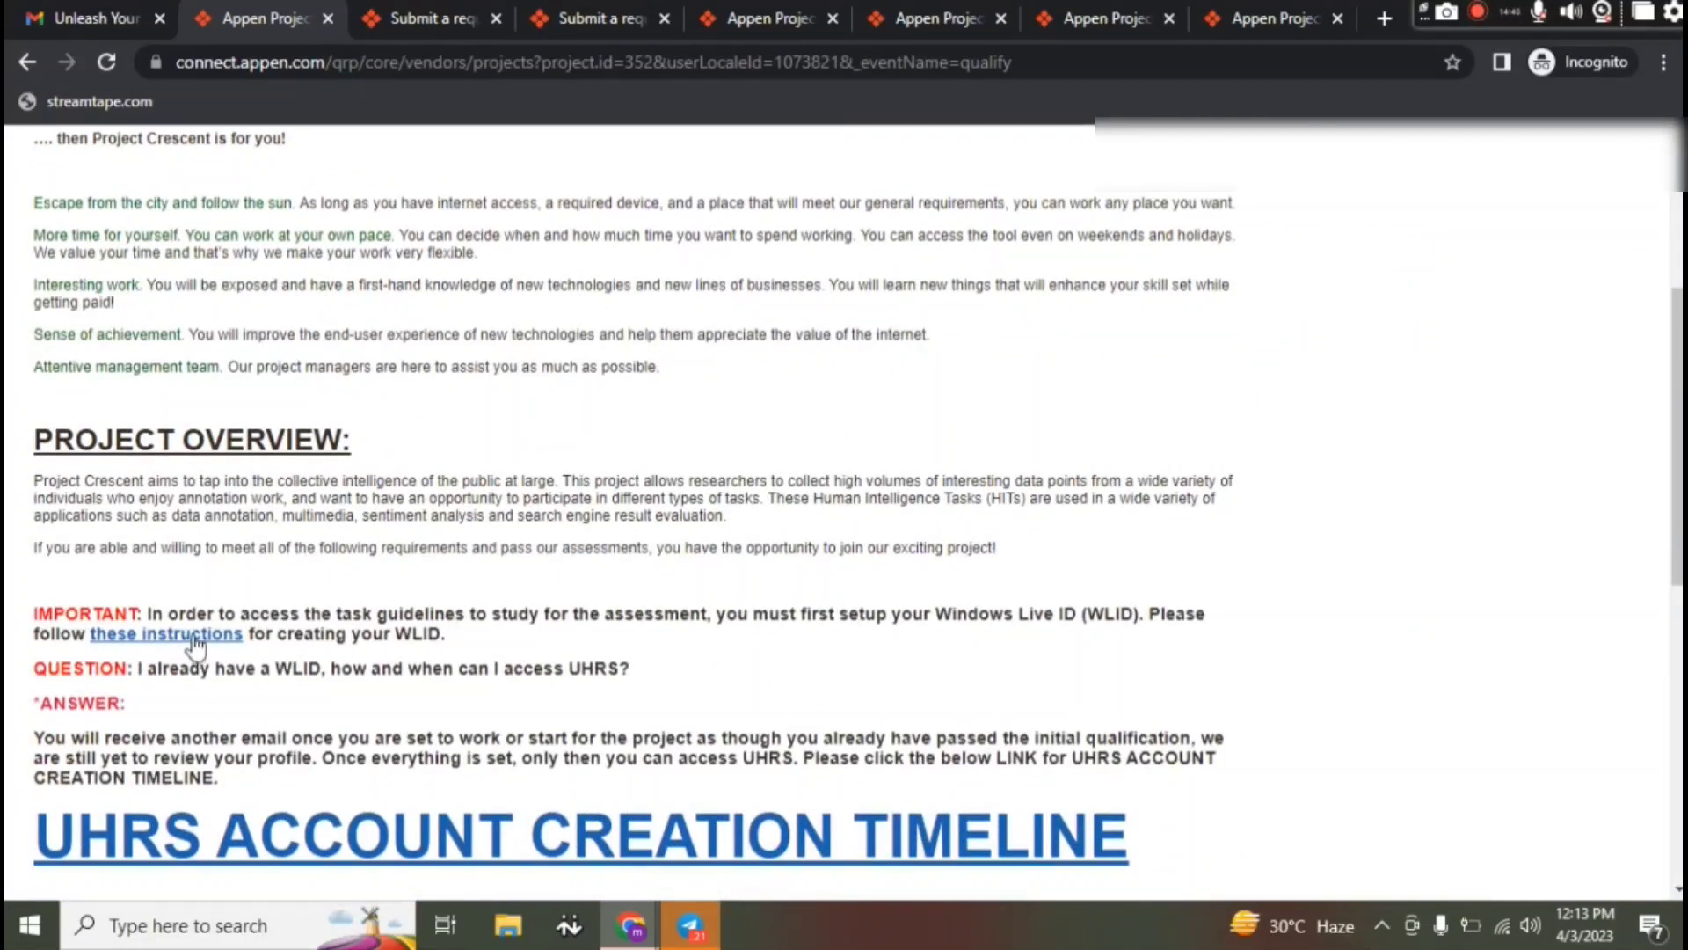
{"action": "scroll", "coordinate": [195, 647], "scroll_direction": "down", "scroll_amount": 5}
{"action": "scroll", "coordinate": [248, 560], "scroll_direction": "down", "scroll_amount": 4}
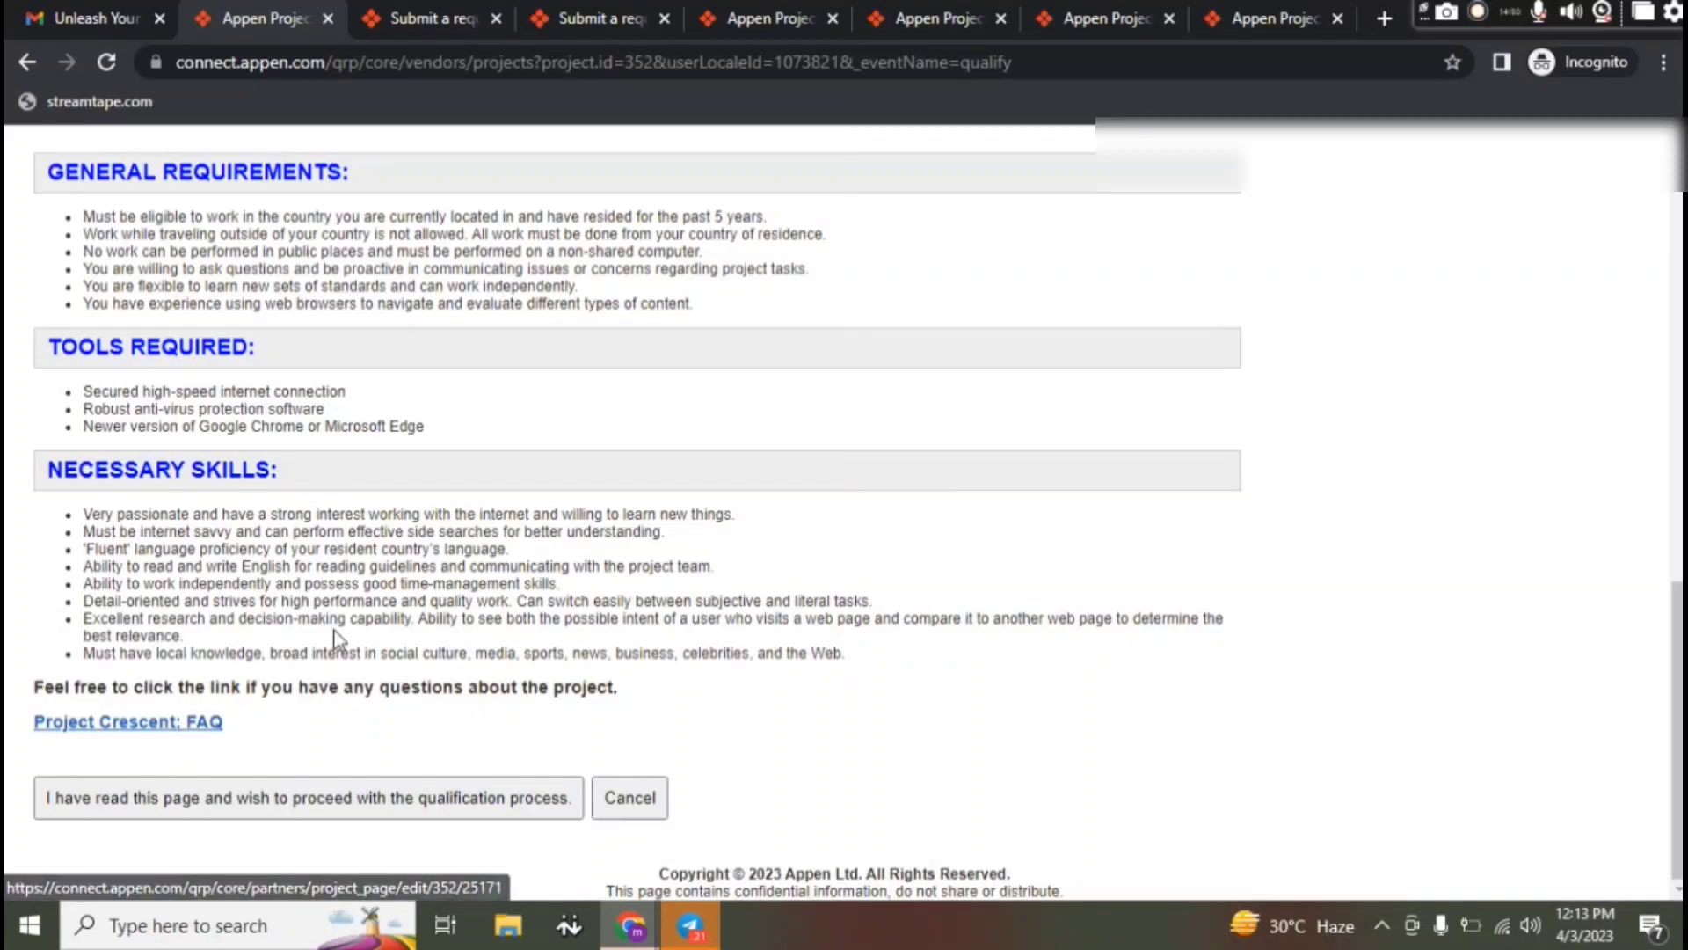
{"action": "left_click", "coordinate": [138, 728]}
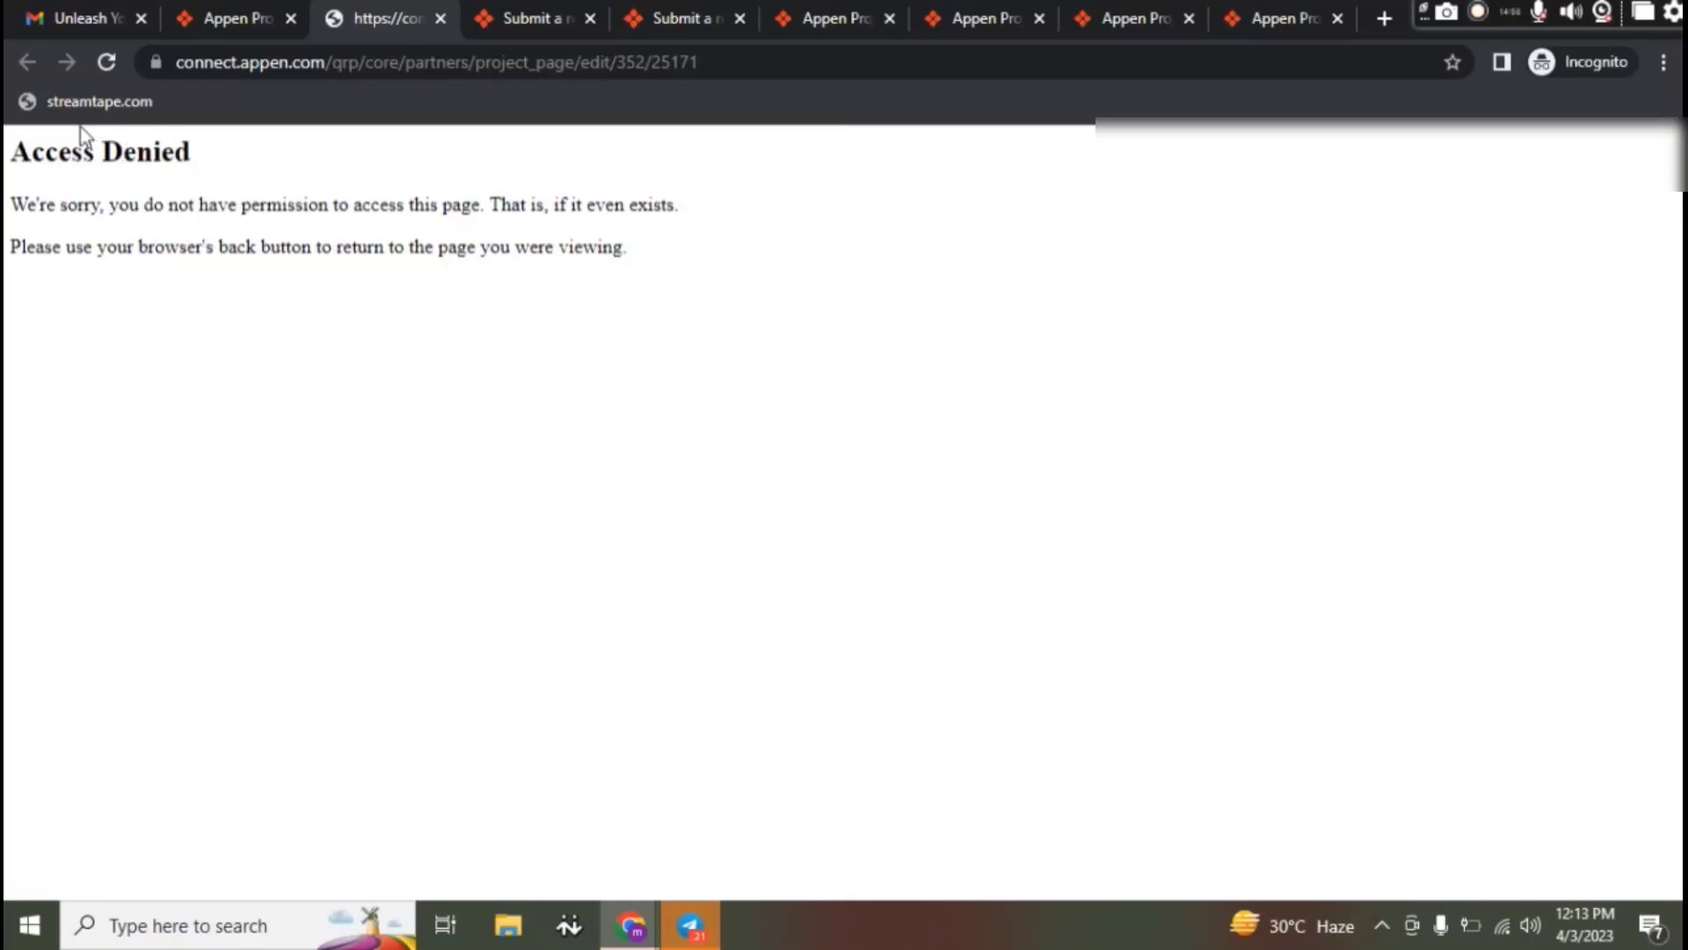
{"action": "left_click", "coordinate": [231, 17]}
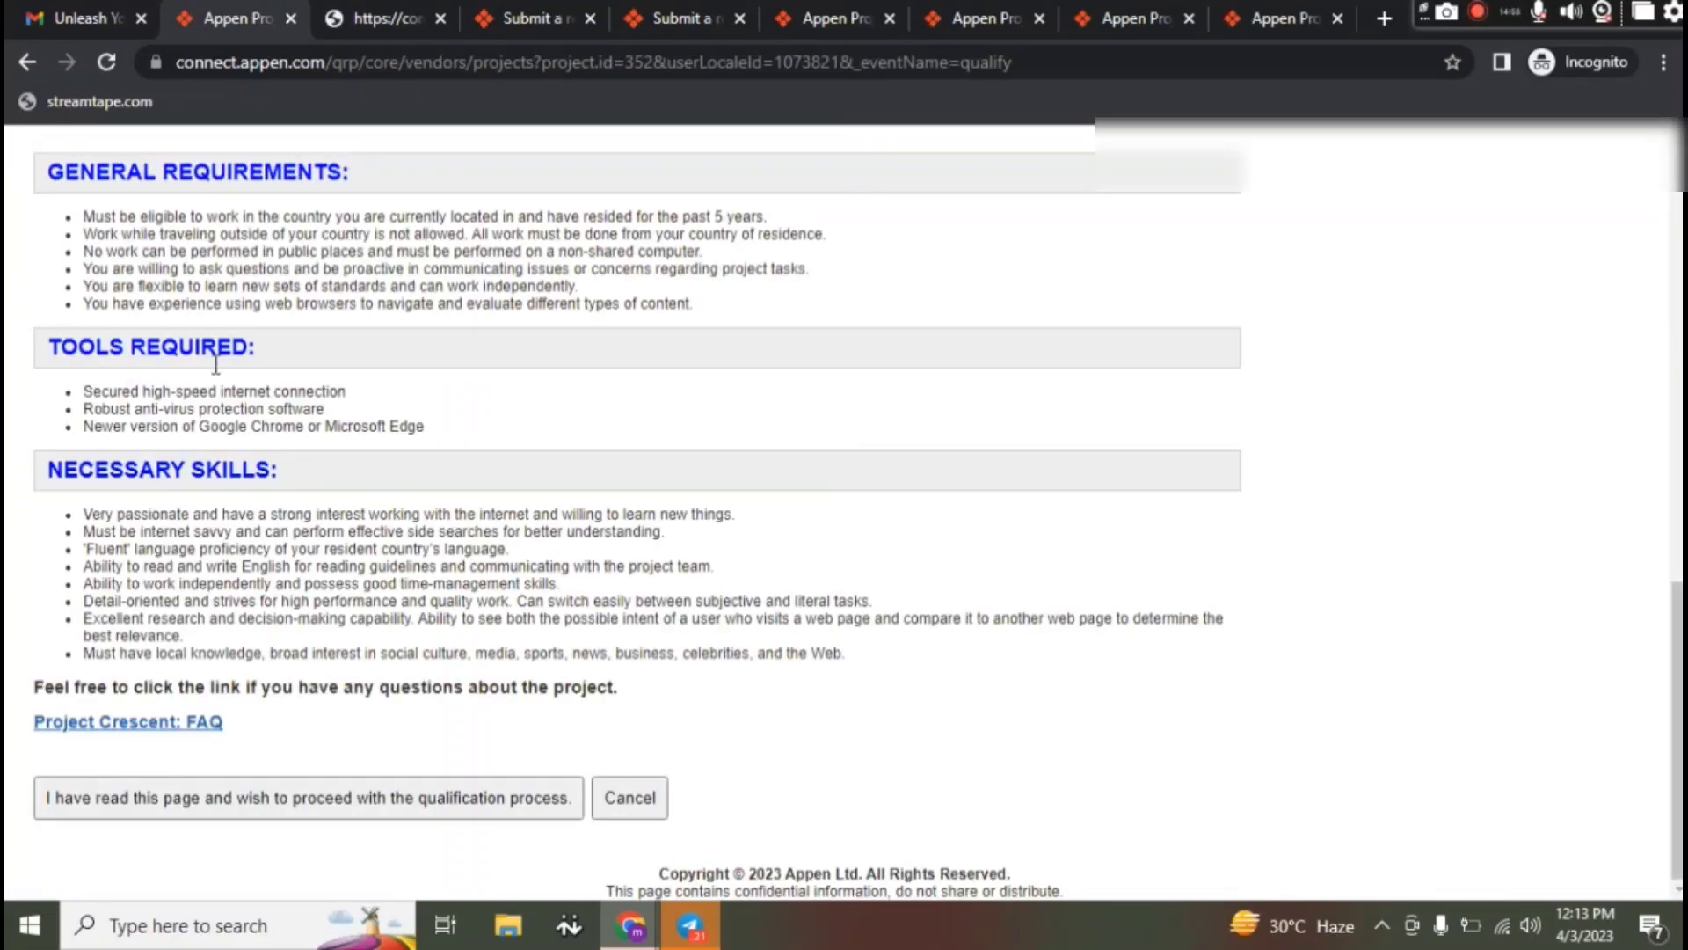
Step: View the UHRS Account Creation Timeline linked from the qualification page, and return to that page
{"action": "scroll", "coordinate": [418, 595], "scroll_direction": "up", "scroll_amount": 5}
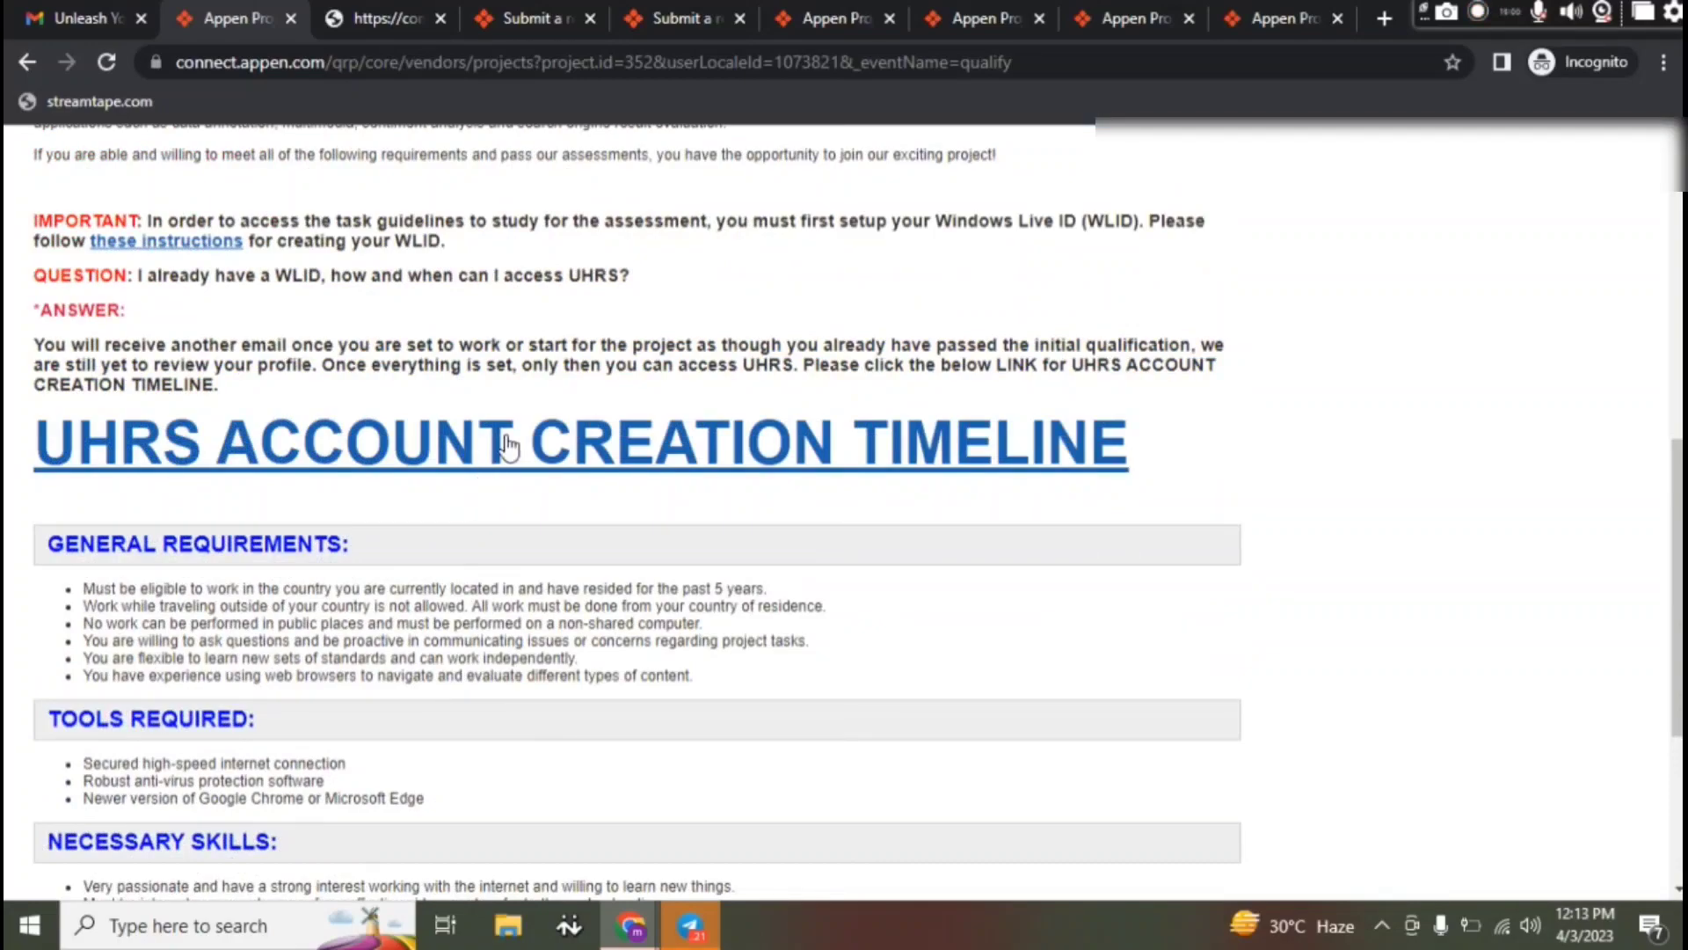
{"action": "left_click", "coordinate": [522, 470]}
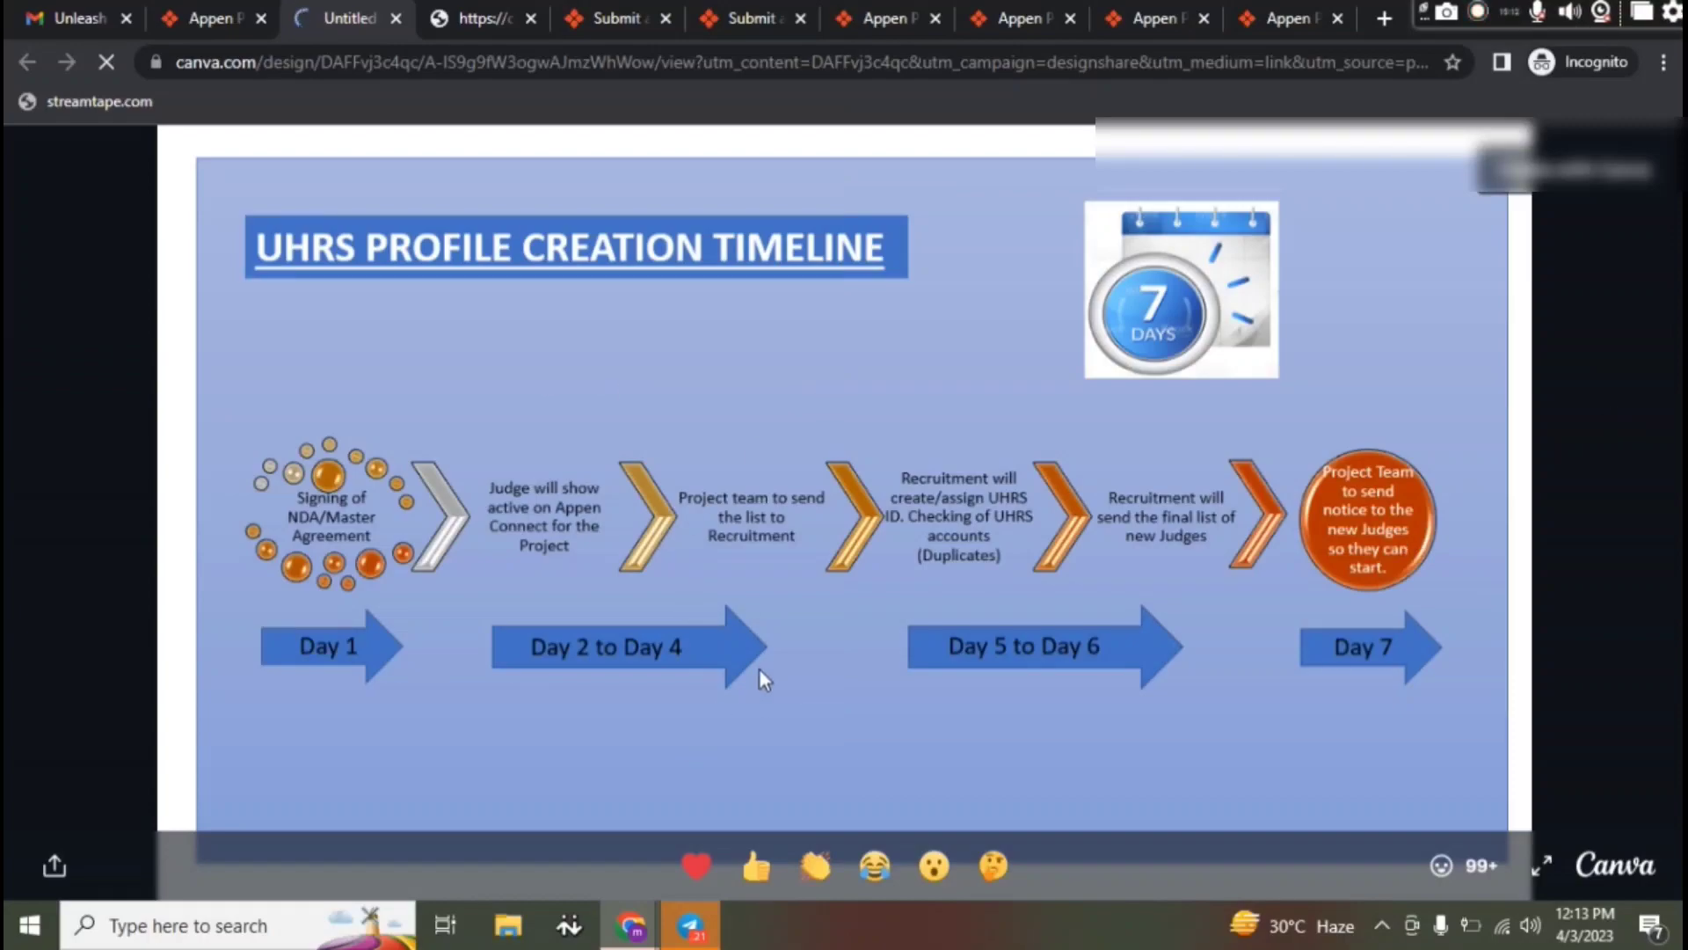
{"action": "left_click", "coordinate": [233, 18]}
Step: Try the WLID setup instructions link on the Crescent Qualification page, and go to the Projects list
{"action": "scroll", "coordinate": [420, 599], "scroll_direction": "down", "scroll_amount": 3}
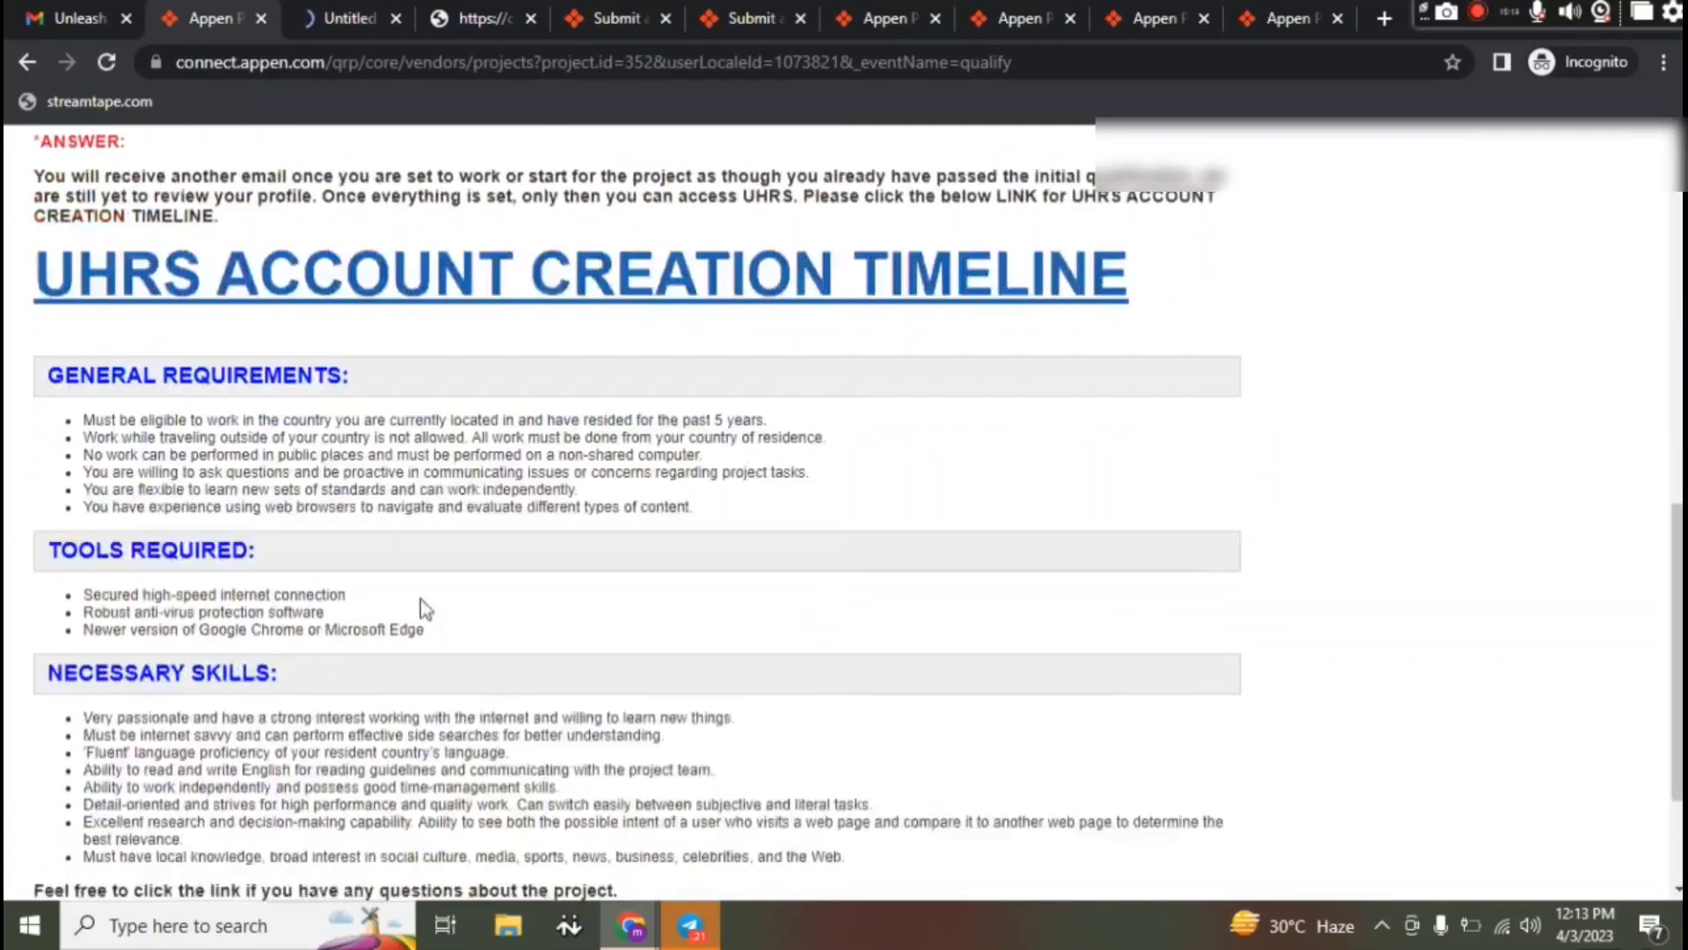
{"action": "scroll", "coordinate": [421, 599], "scroll_direction": "down", "scroll_amount": 3}
{"action": "scroll", "coordinate": [420, 599], "scroll_direction": "up", "scroll_amount": 10}
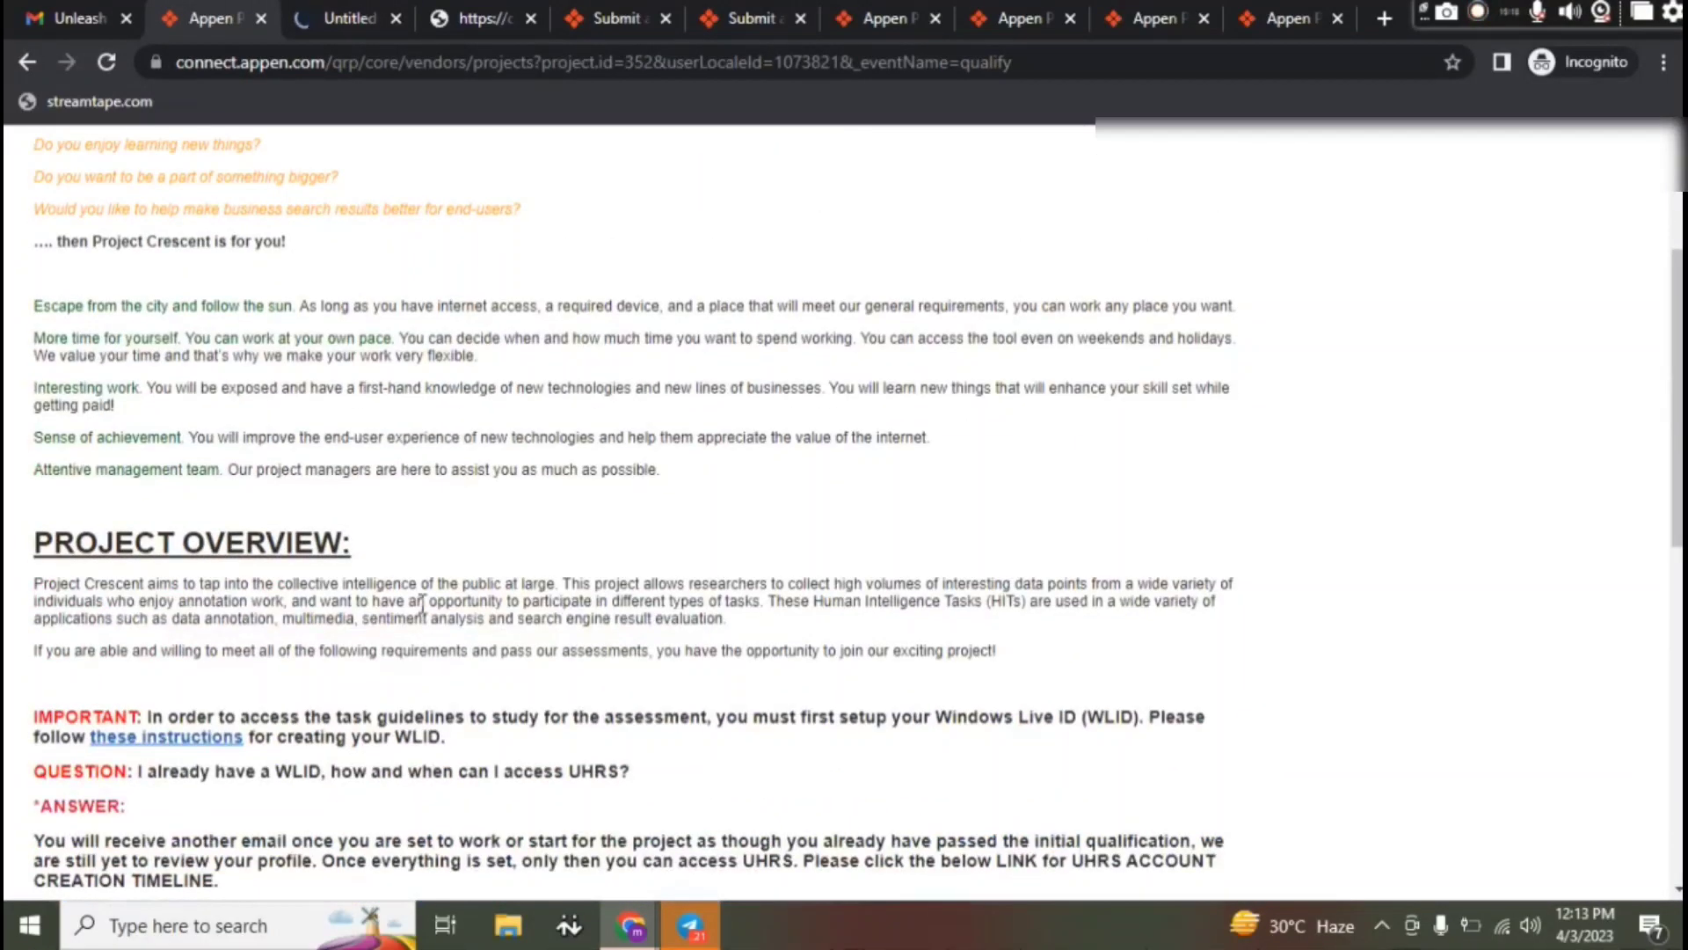
{"action": "left_click", "coordinate": [216, 739]}
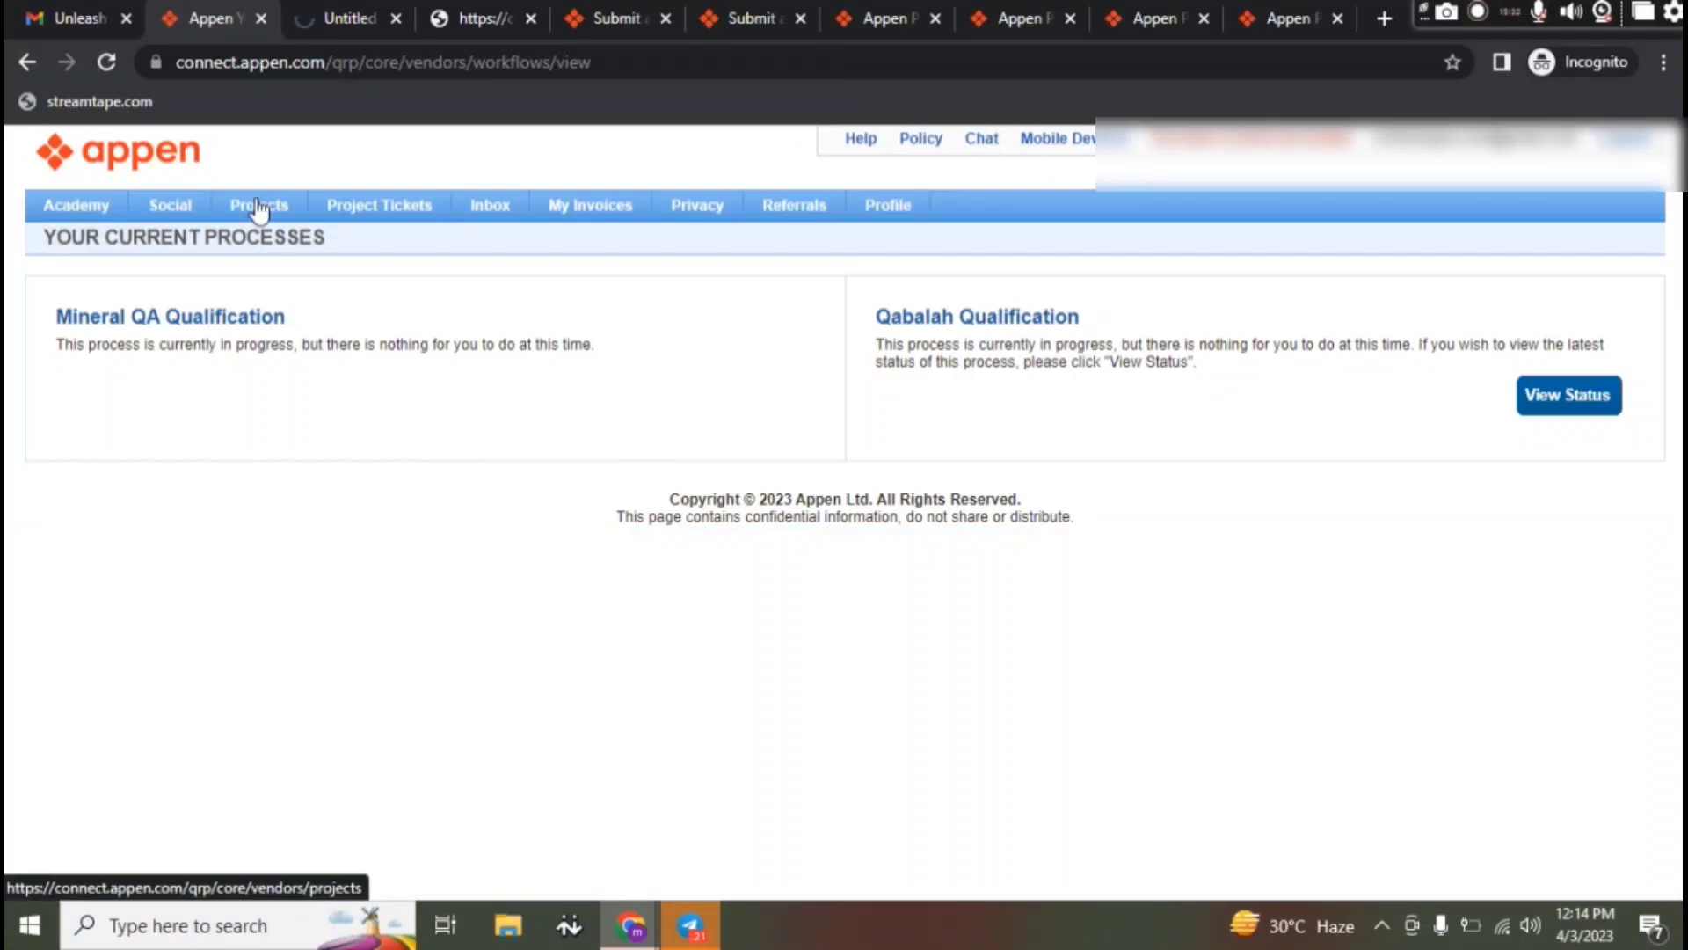
{"action": "left_click", "coordinate": [258, 209]}
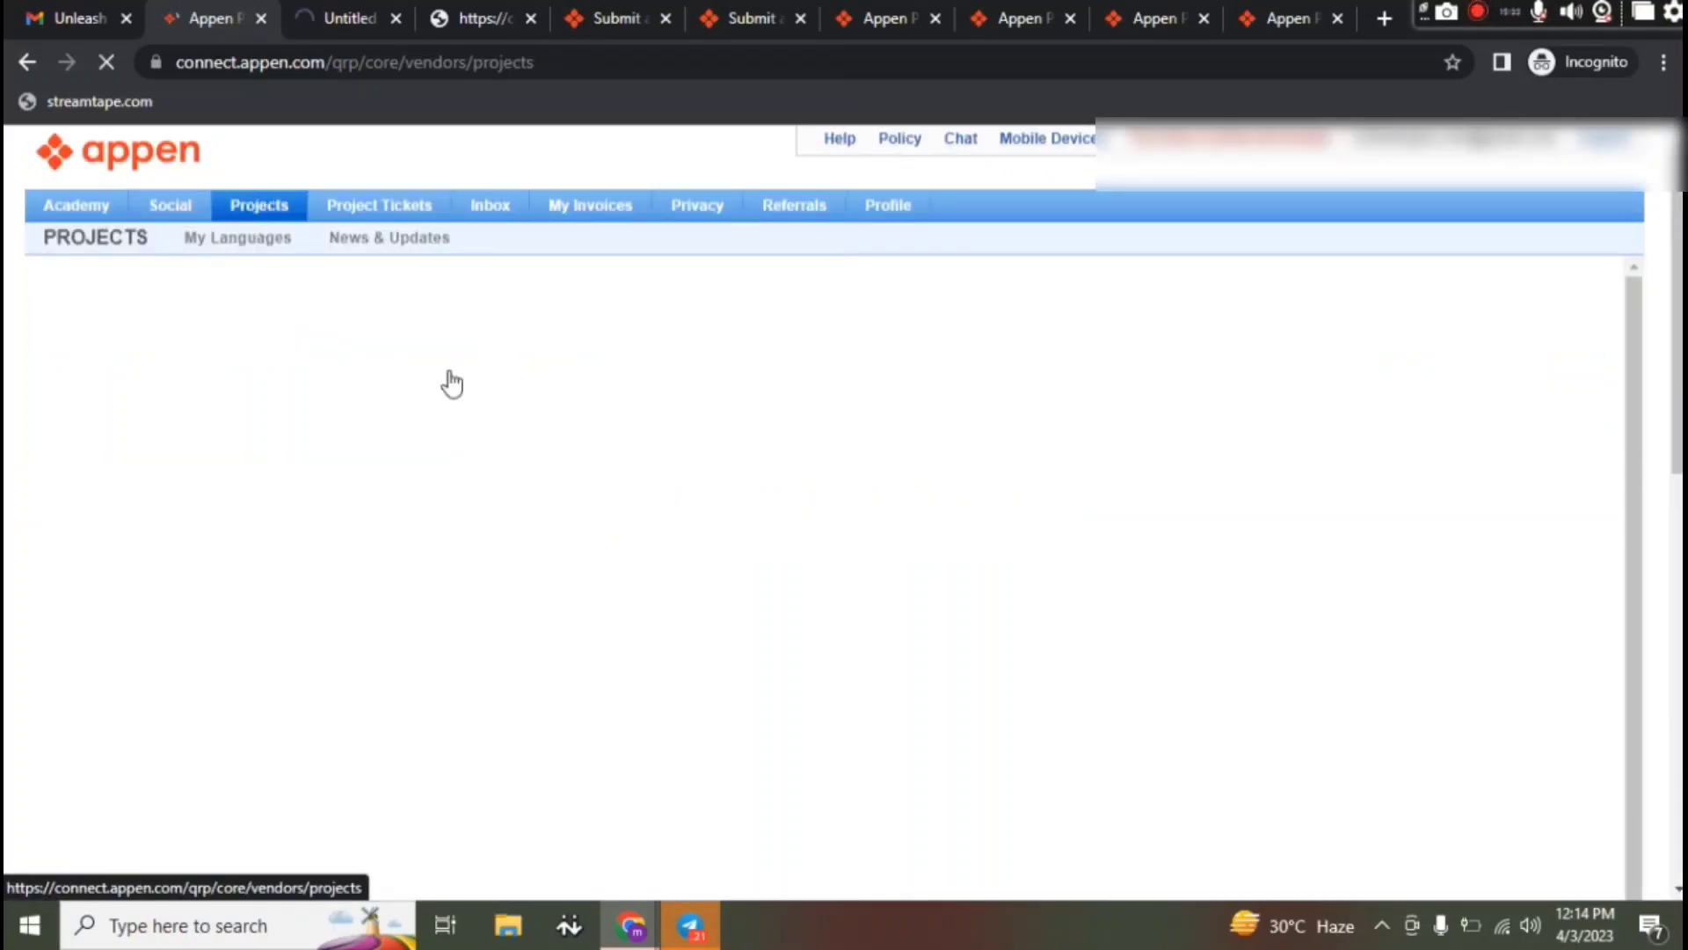